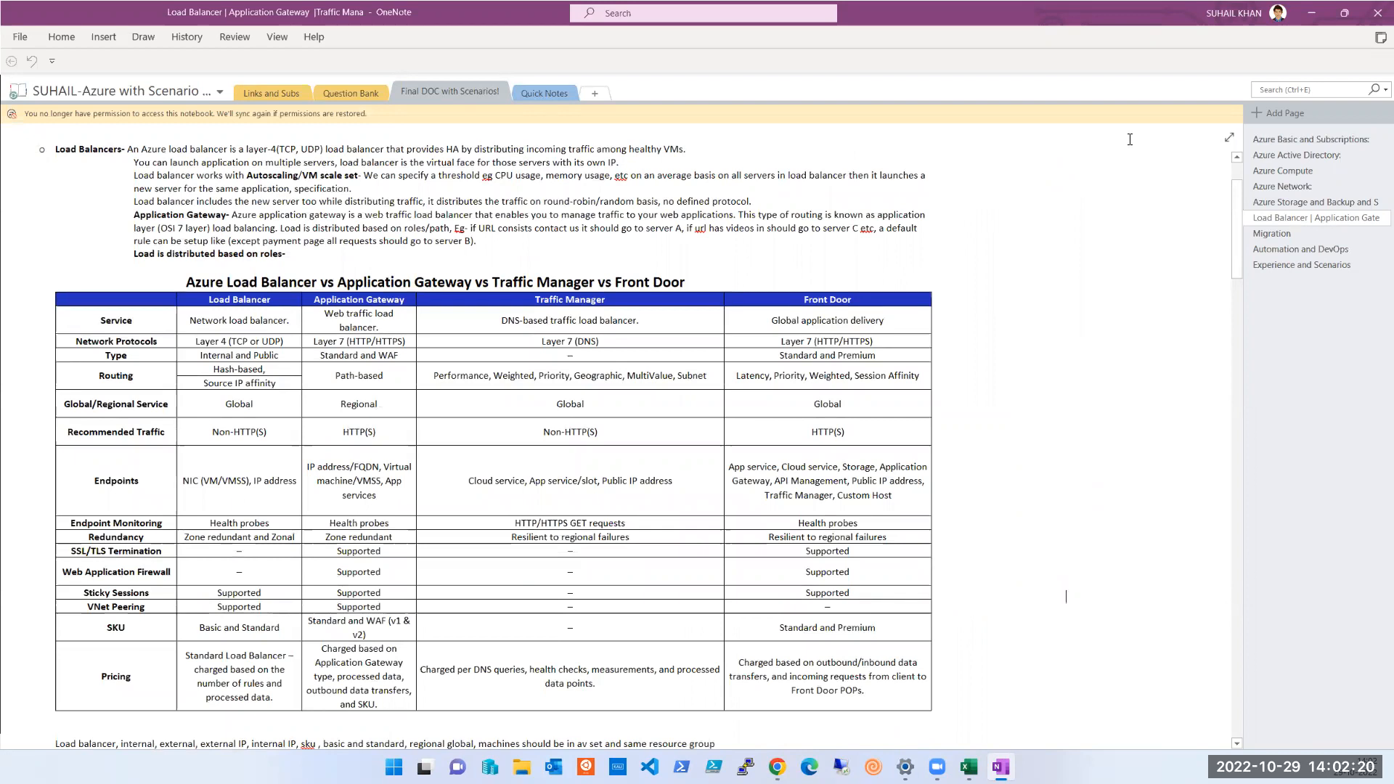
# Review the Load Balancer notes and the table comparing Azure Load Balancer, Application Gateway, Traffic Manager and Front Door
pyautogui.scroll(-1, 1130, 139)
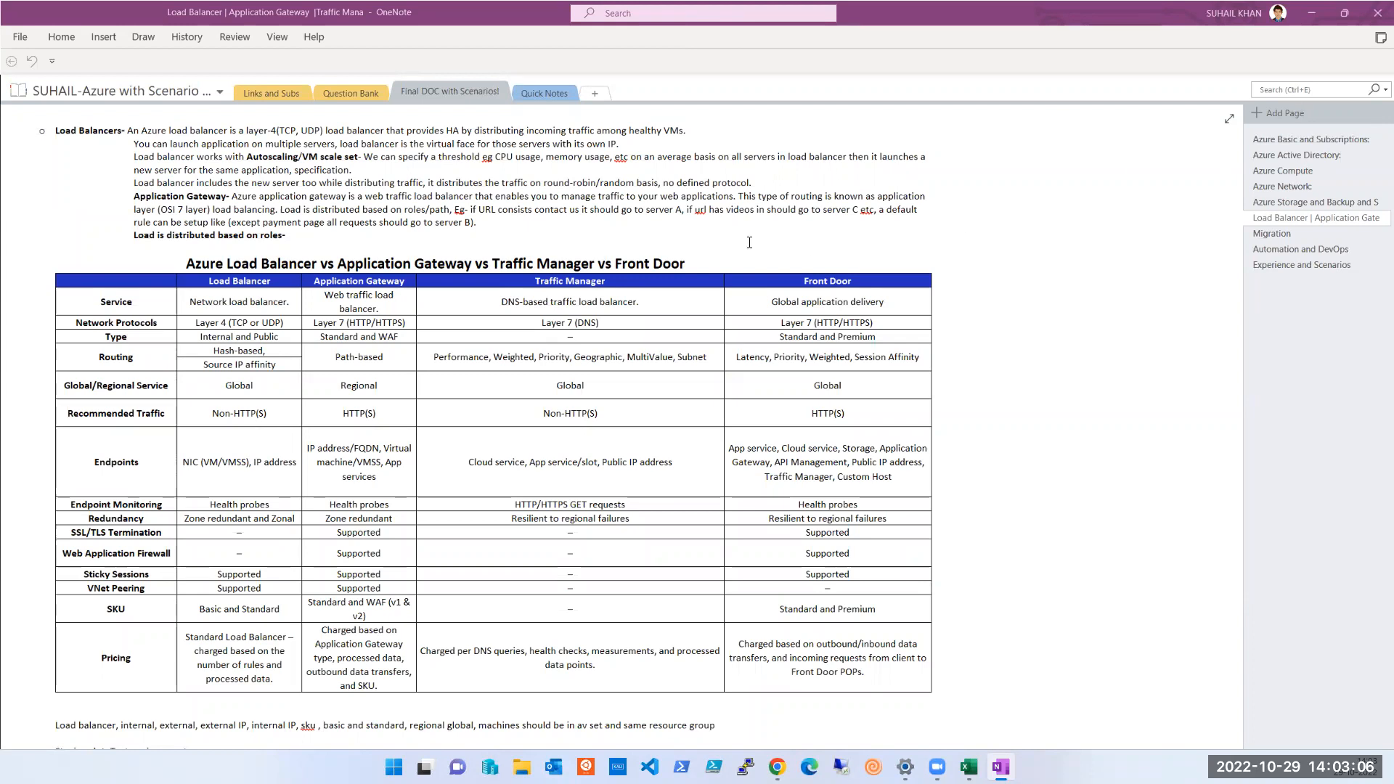
pyautogui.scroll(2, 507, 213)
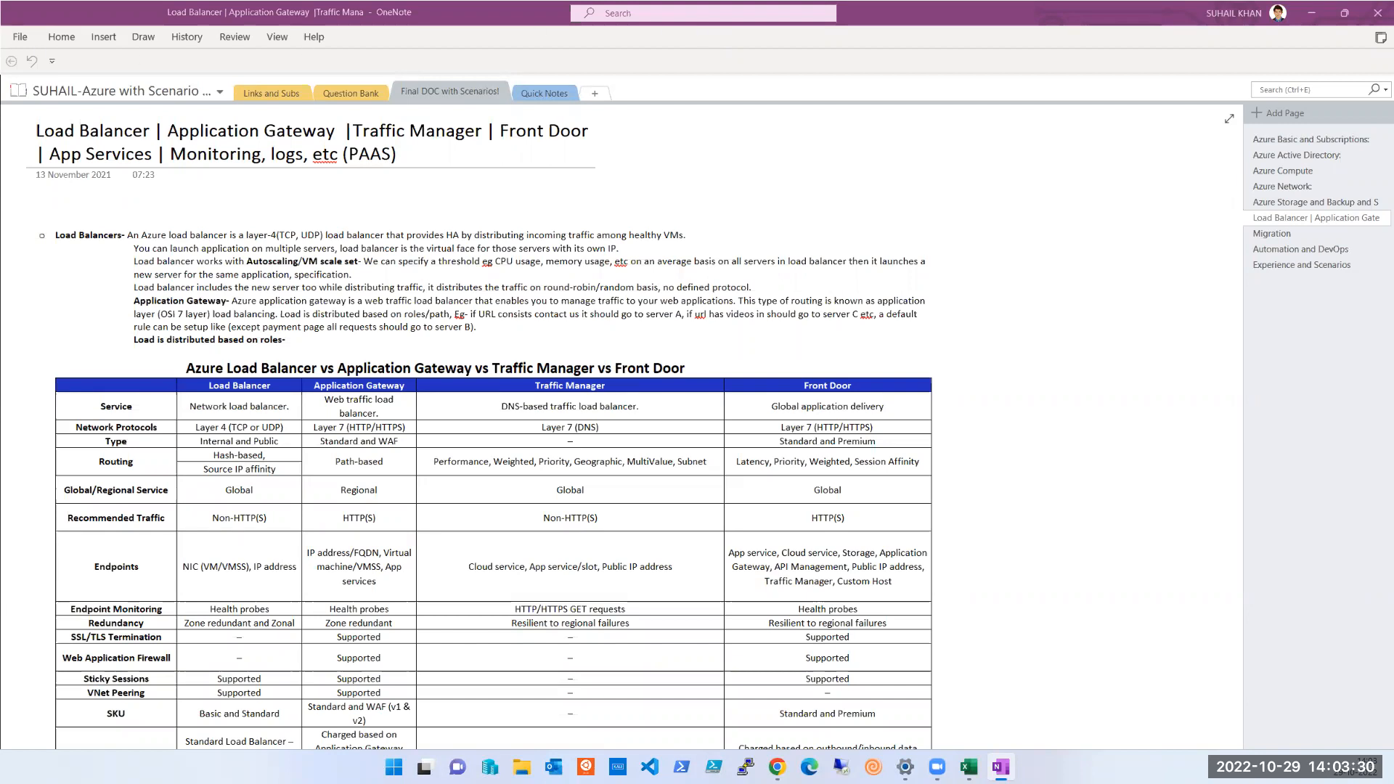
pyautogui.hotkey('alt', 'Tab')
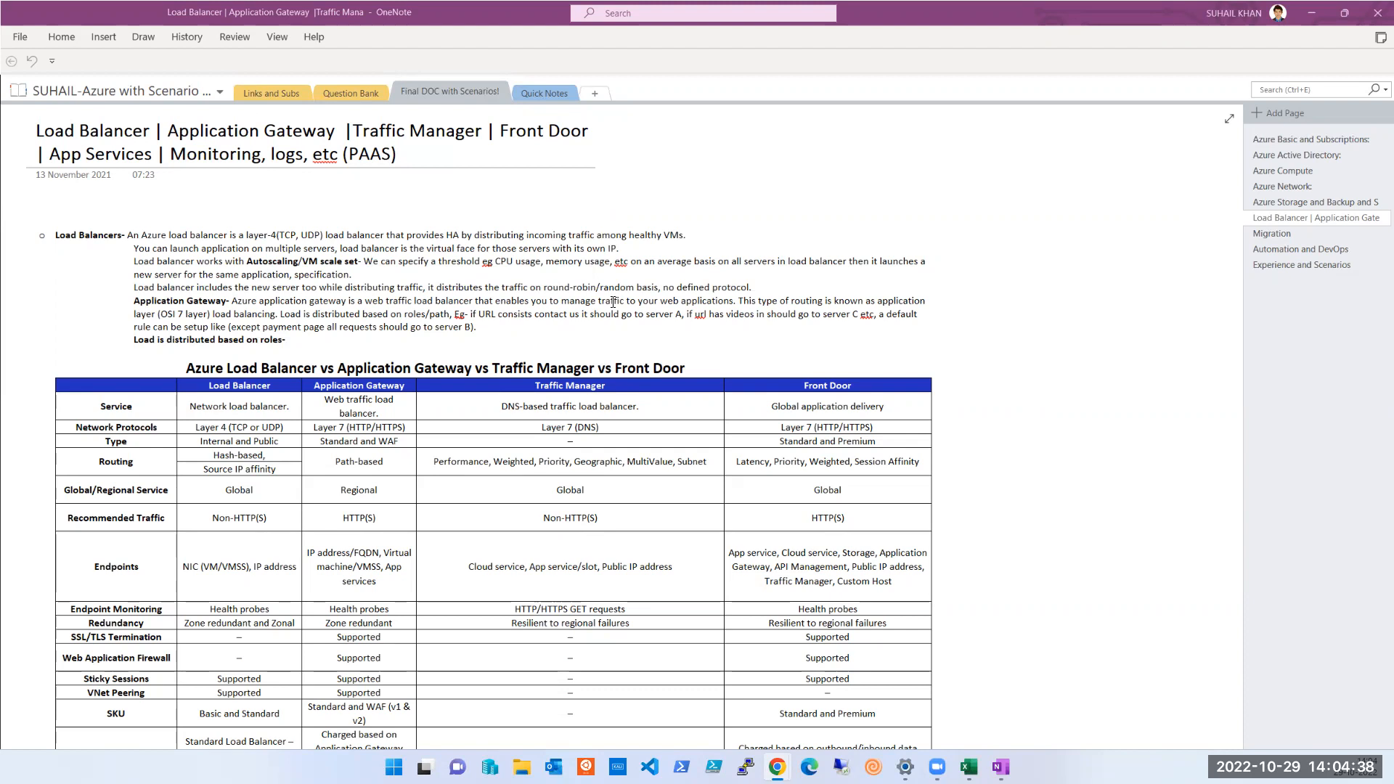
pyautogui.scroll(-3, 640, 372)
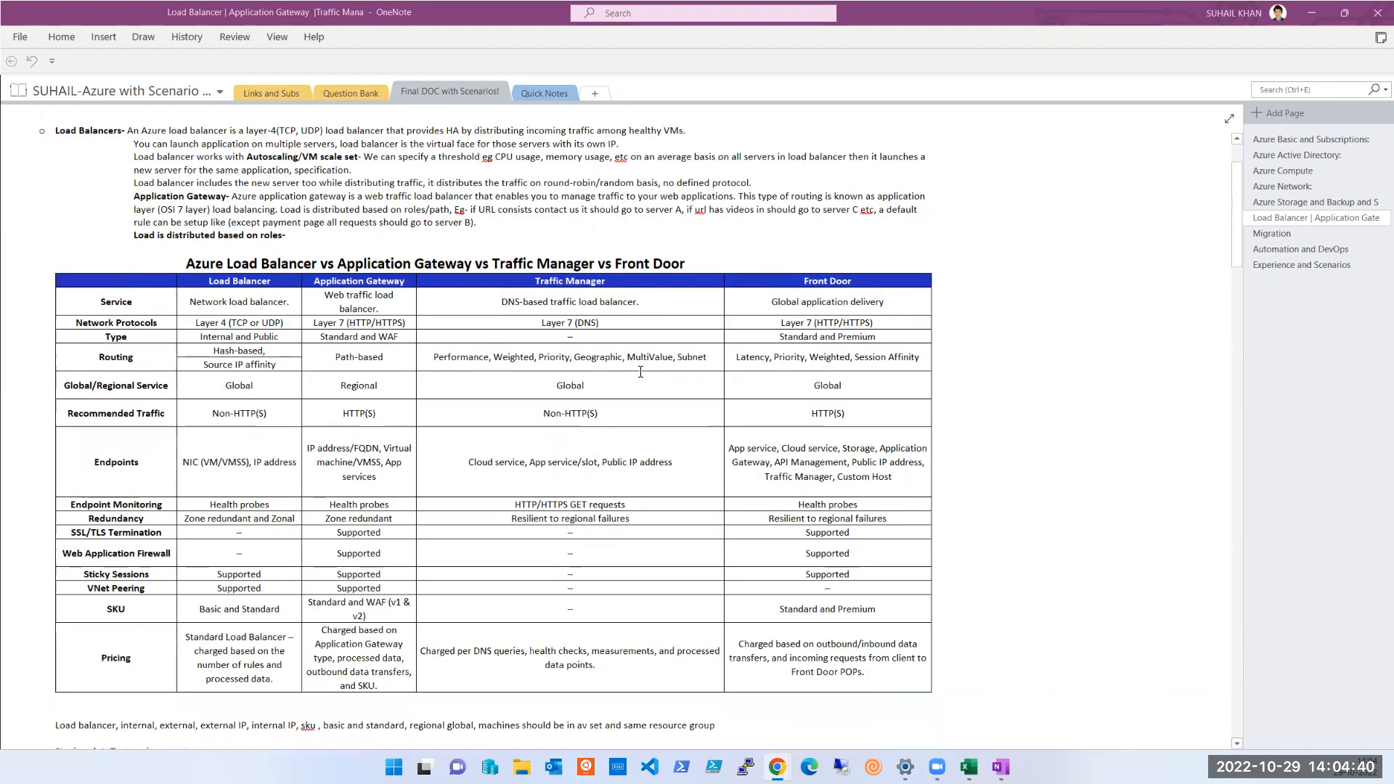
pyautogui.scroll(-1, 640, 372)
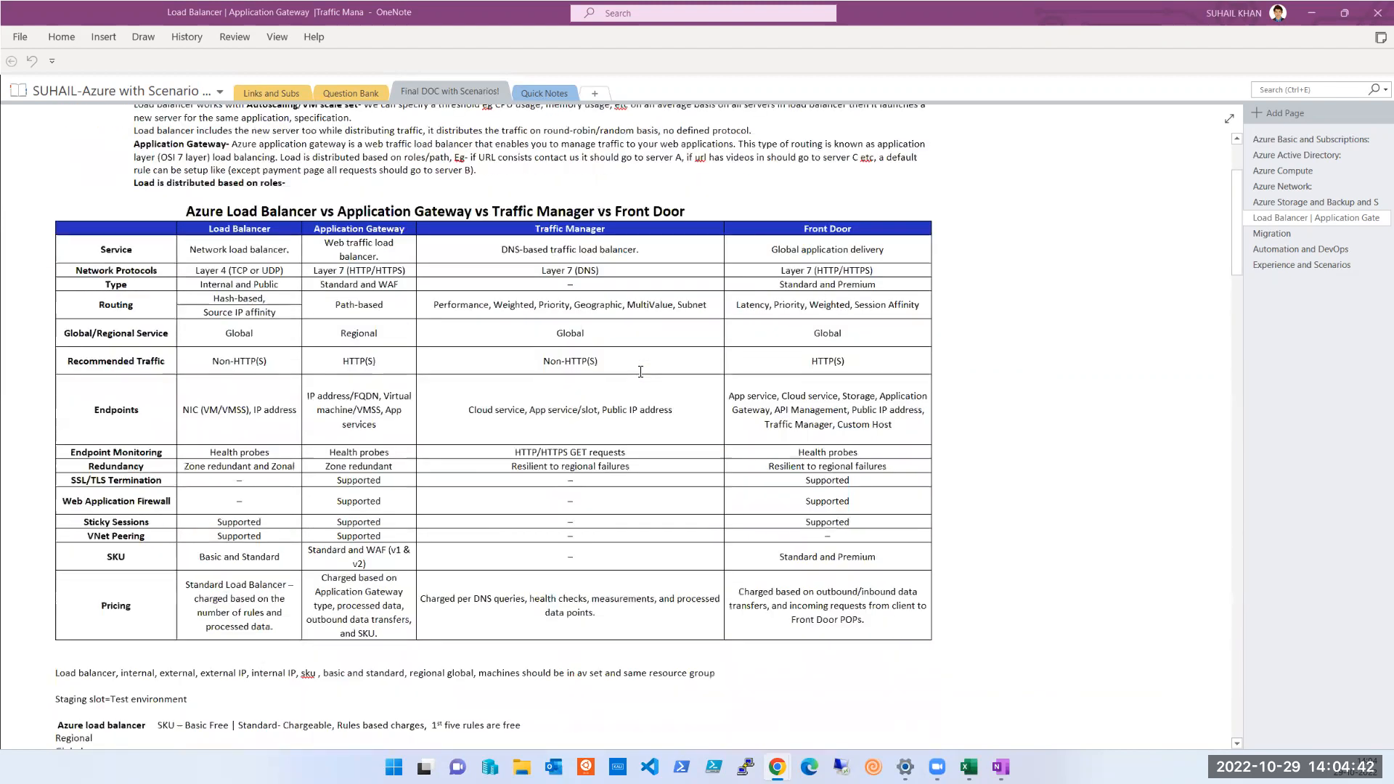
pyautogui.scroll(1, 640, 372)
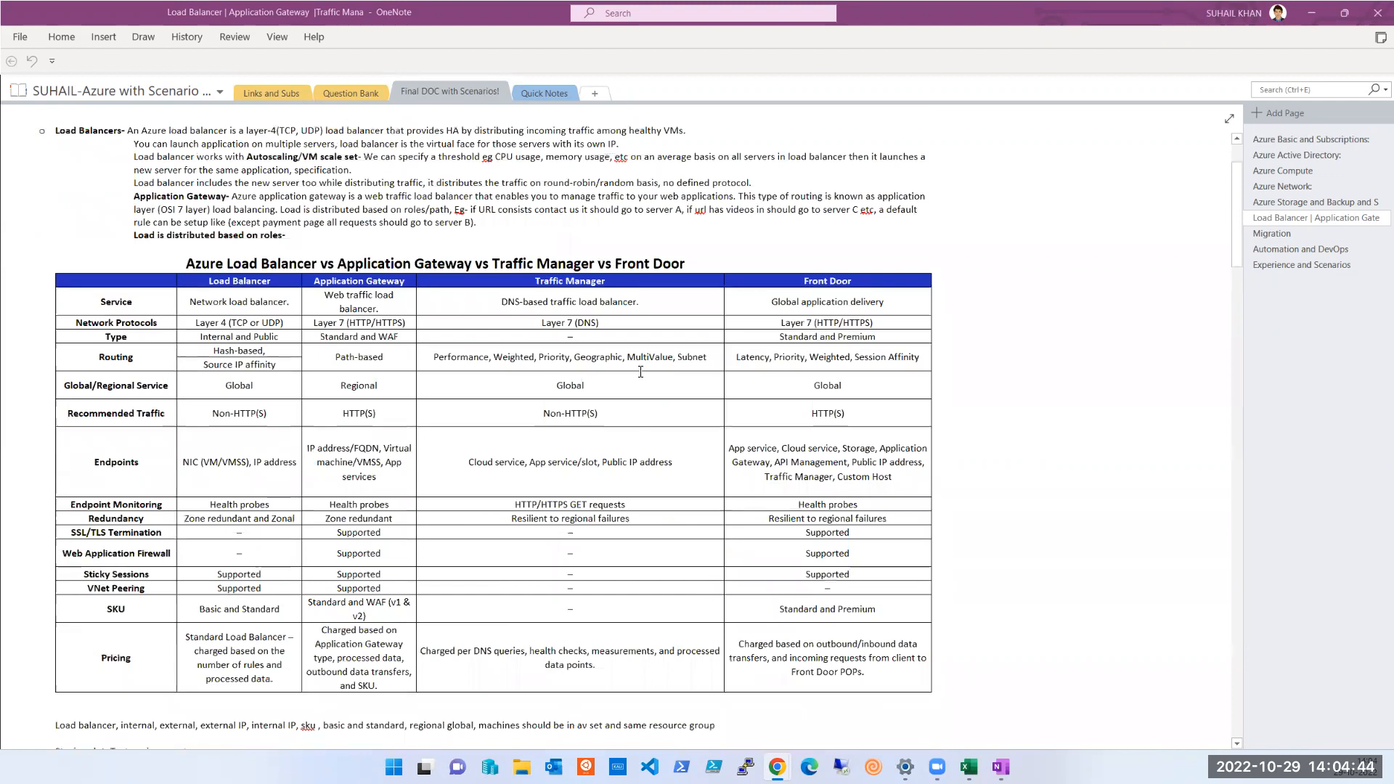
pyautogui.scroll(1, 641, 371)
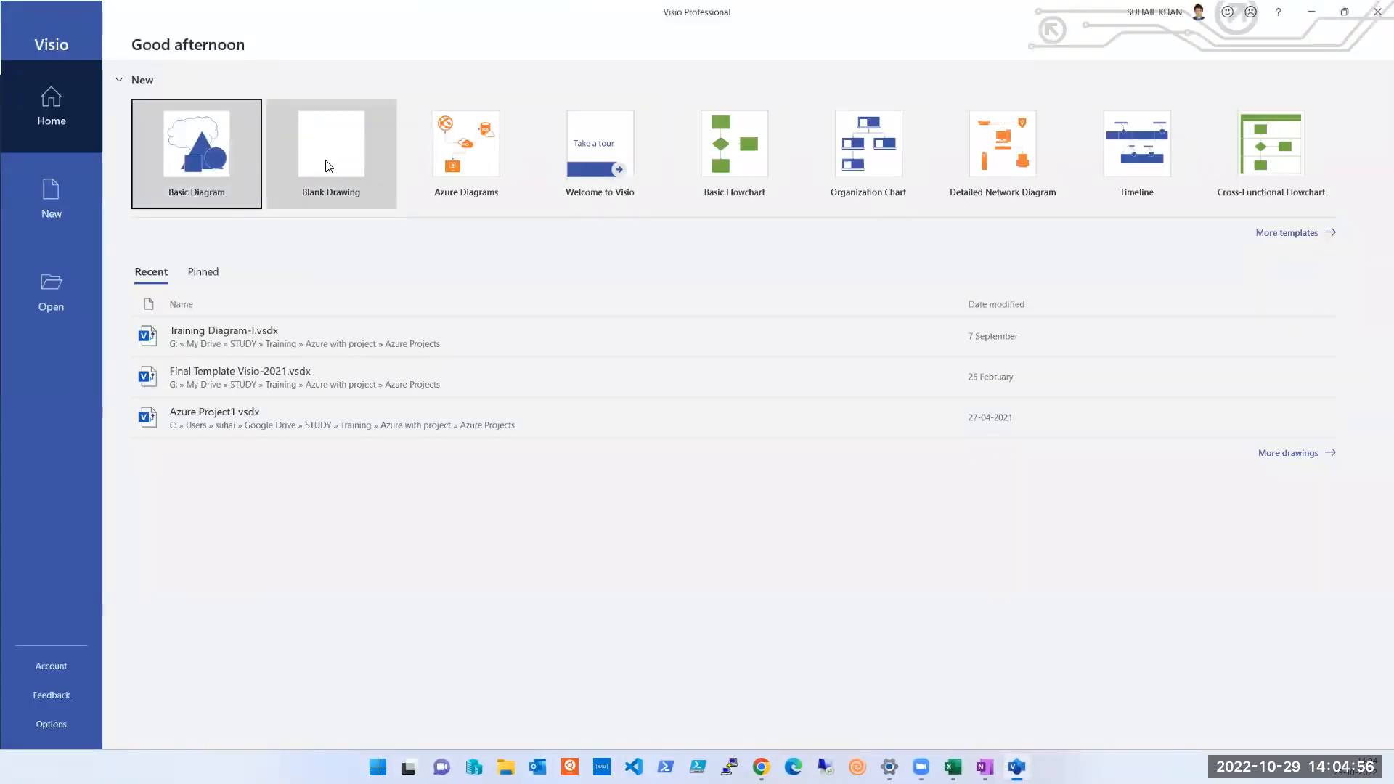
# Switch to Visio and open the recent drawing Training Diagram-I.vsdx
pyautogui.click(273, 338)
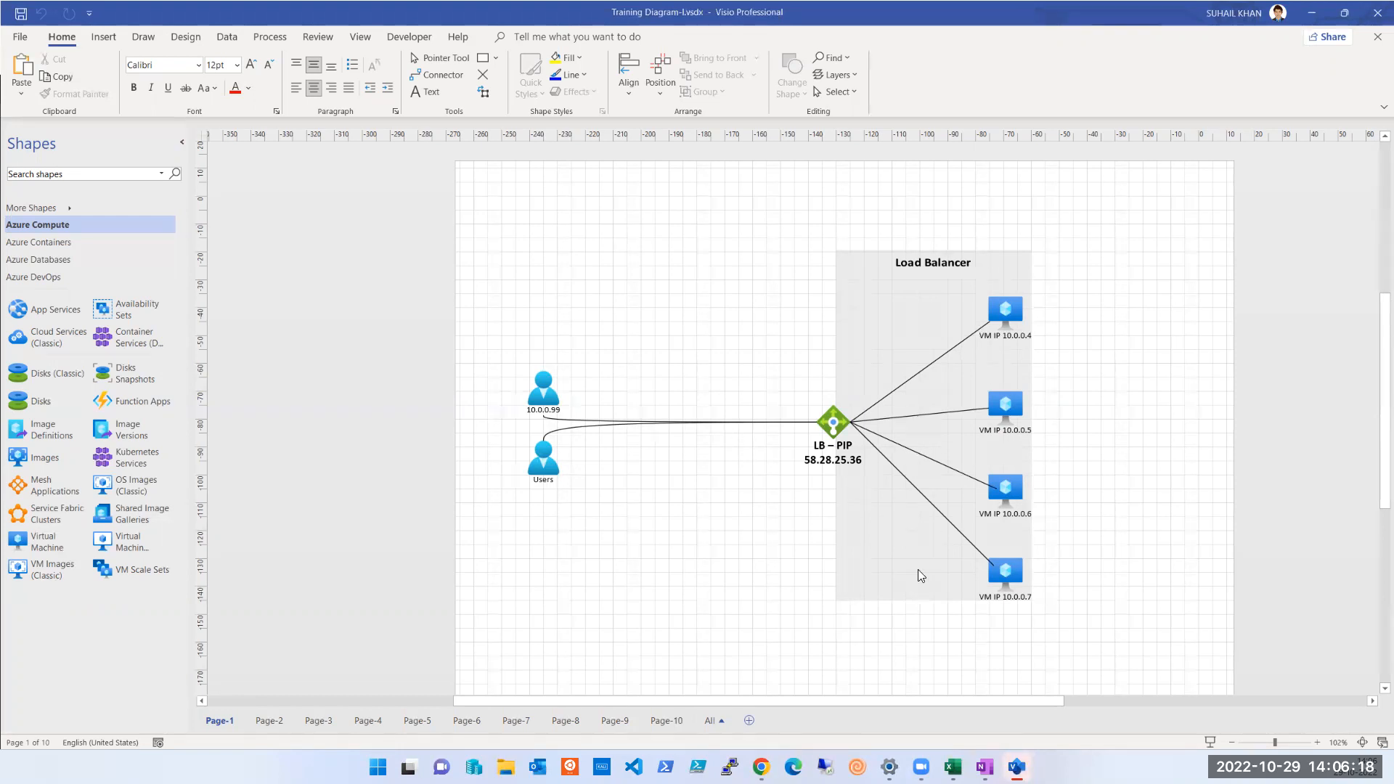
# Switch to OneNote and review the Azure Basic and Subscriptions notes on regions, availability zones, fault domains and update domains
pyautogui.click(985, 767)
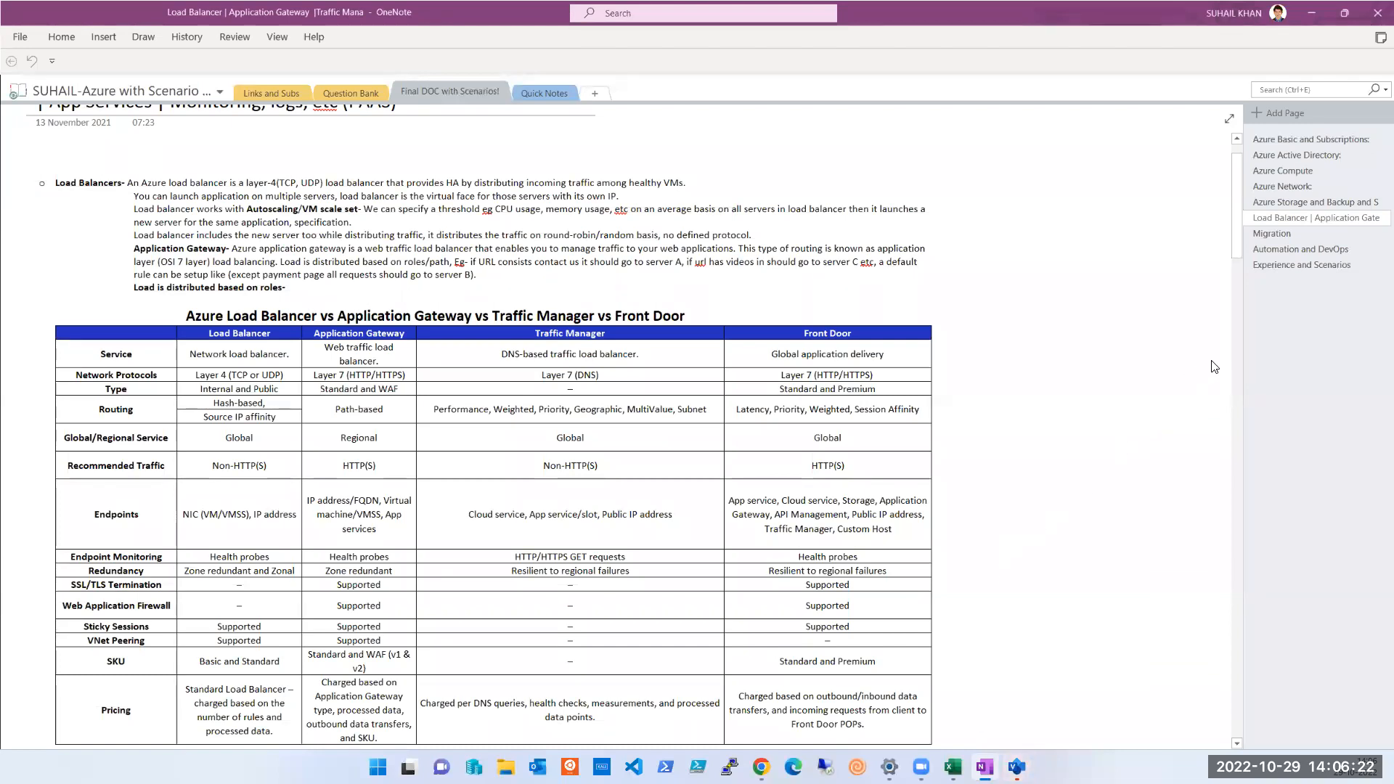
pyautogui.click(1297, 156)
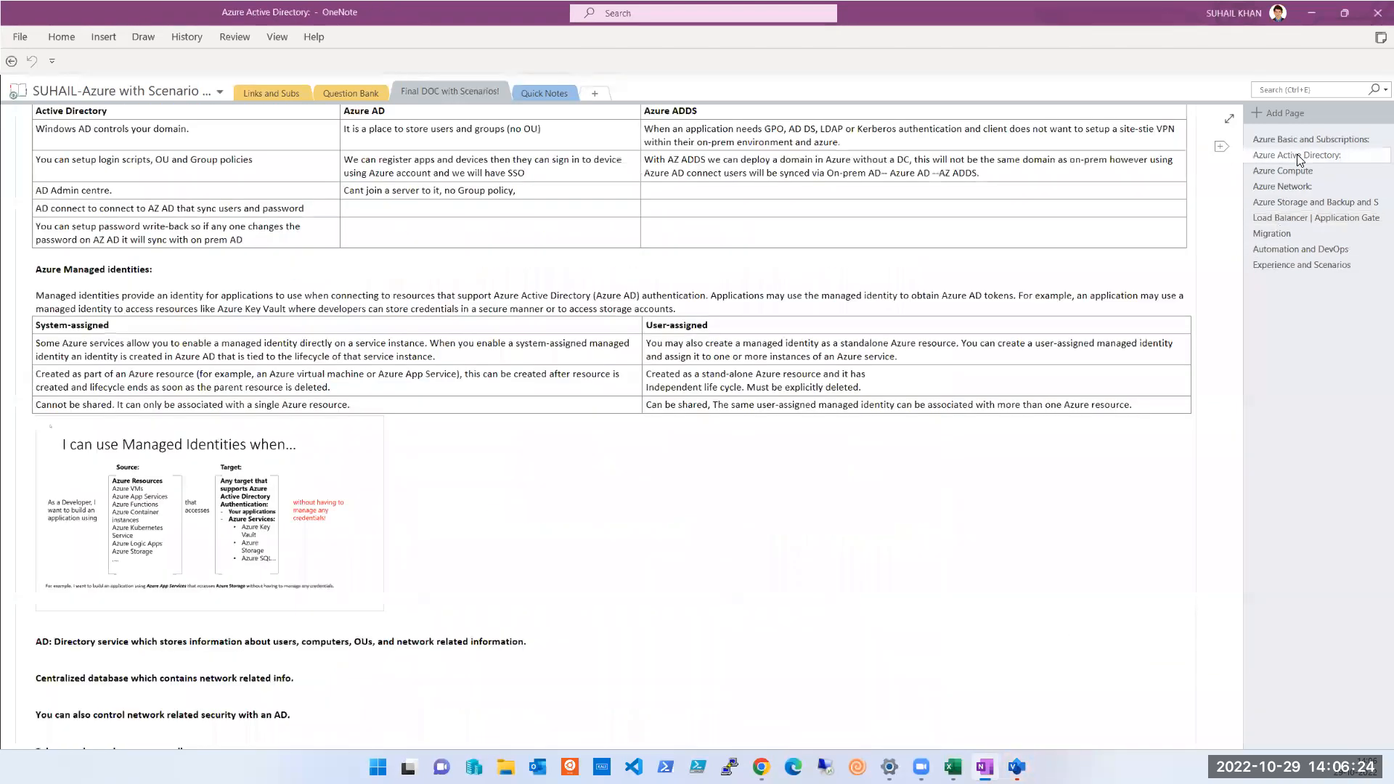
pyautogui.click(1299, 139)
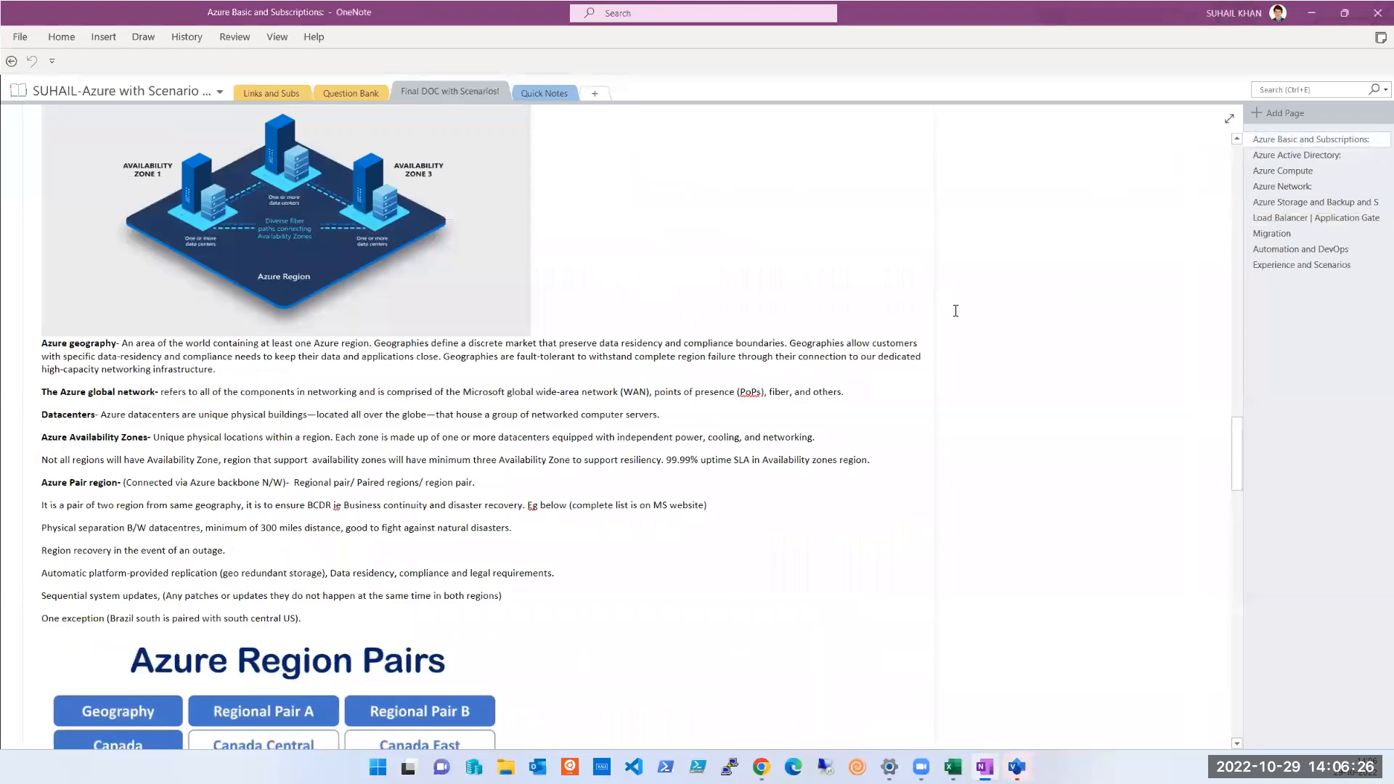
pyautogui.scroll(4, 602, 267)
pyautogui.scroll(5, 602, 268)
pyautogui.scroll(-9, 603, 269)
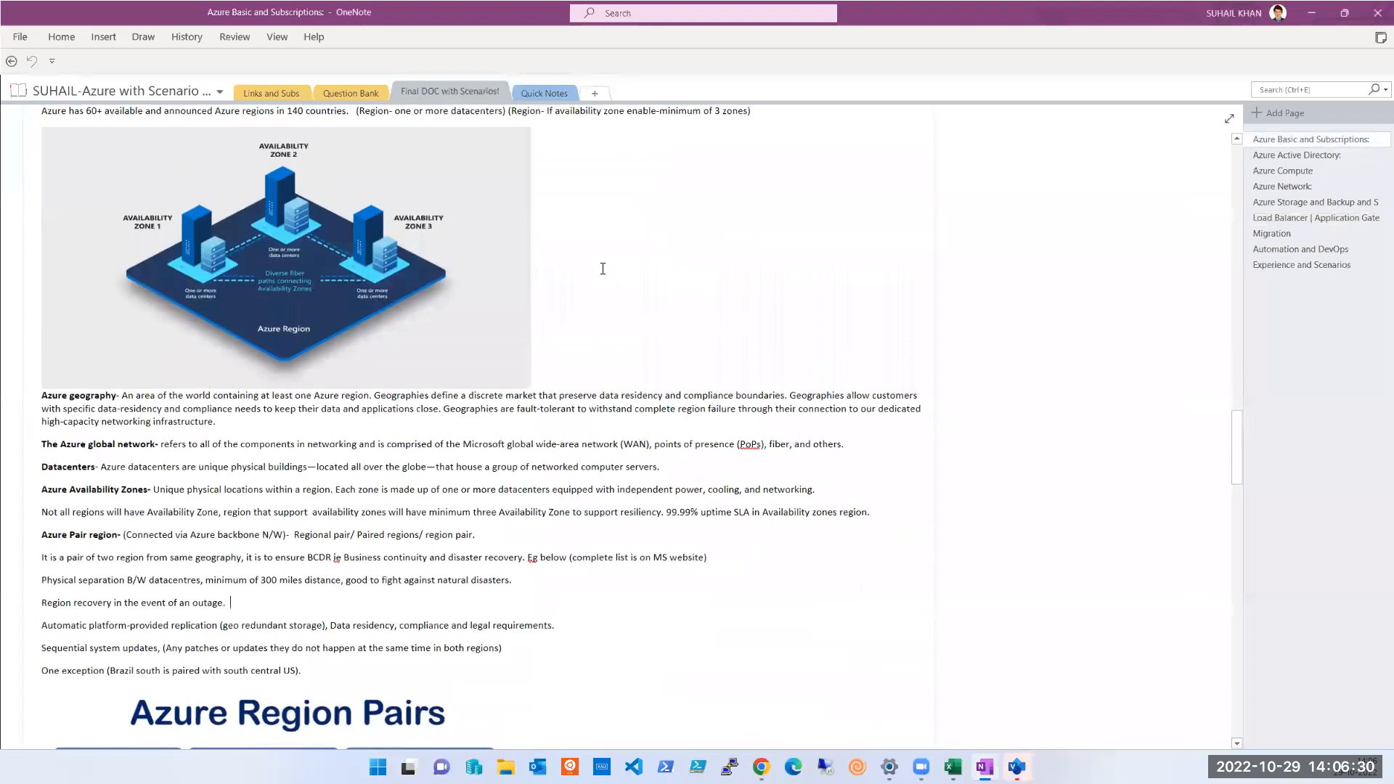
pyautogui.scroll(1, 602, 268)
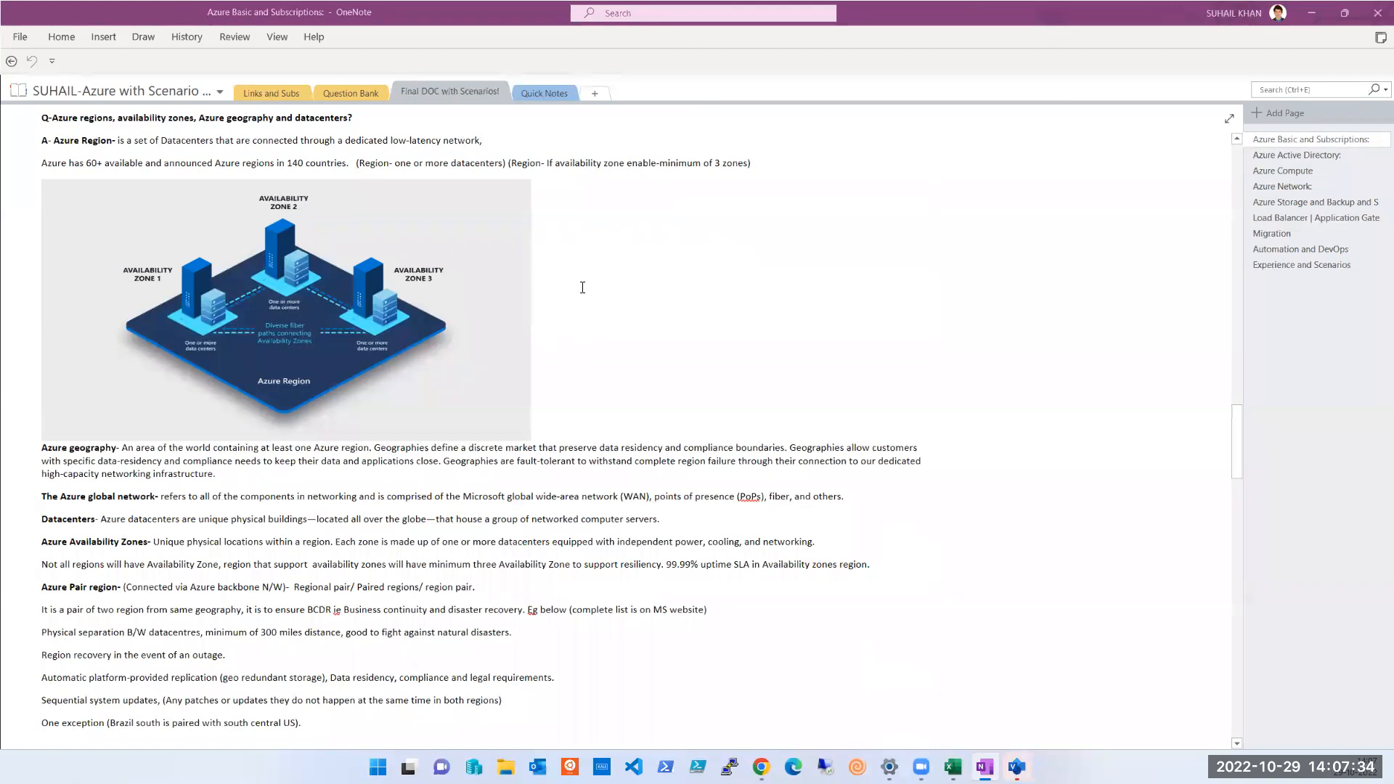
pyautogui.scroll(-10, 580, 289)
pyautogui.scroll(-3, 582, 287)
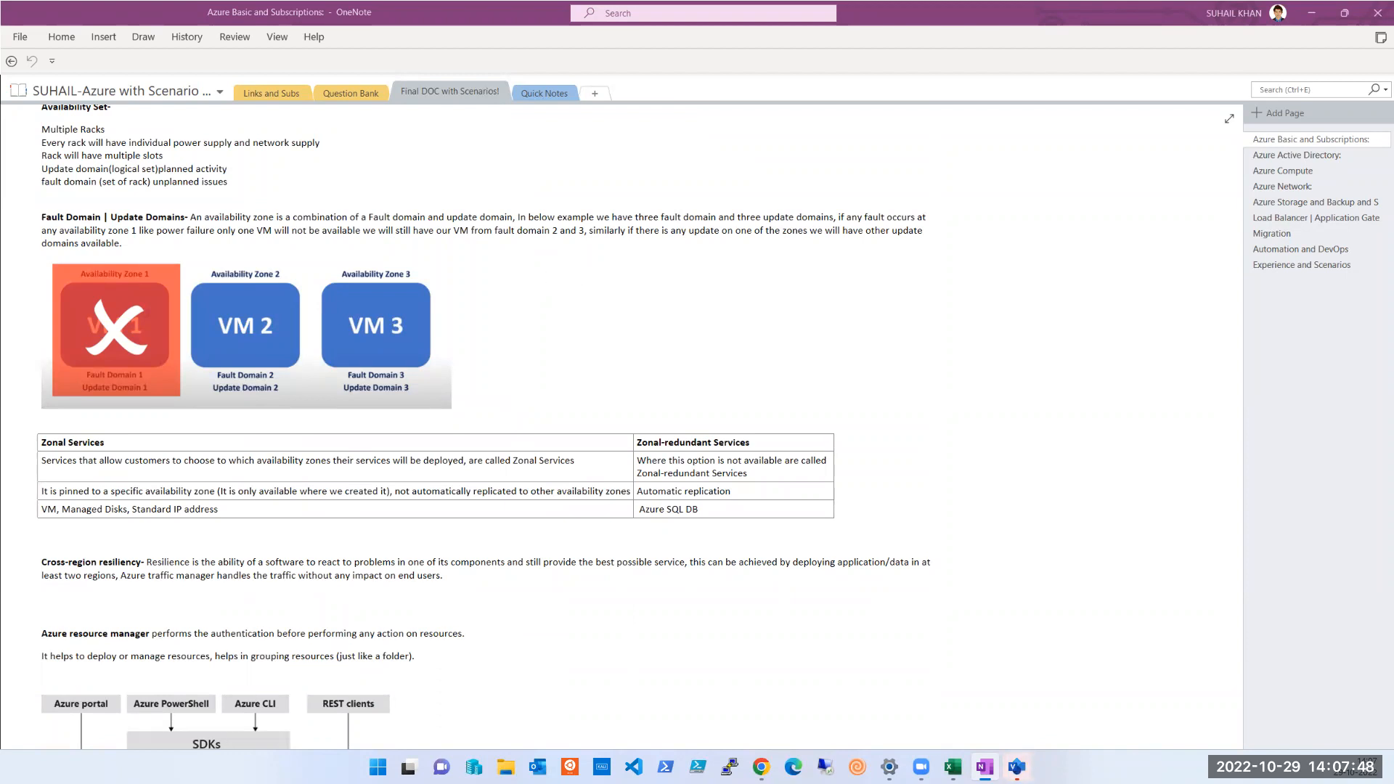
# Switch to the Azure portal in Chrome, search for "load" and open the load balancer creation form from Load balancers
pyautogui.hotkey('alt', 'Tab')
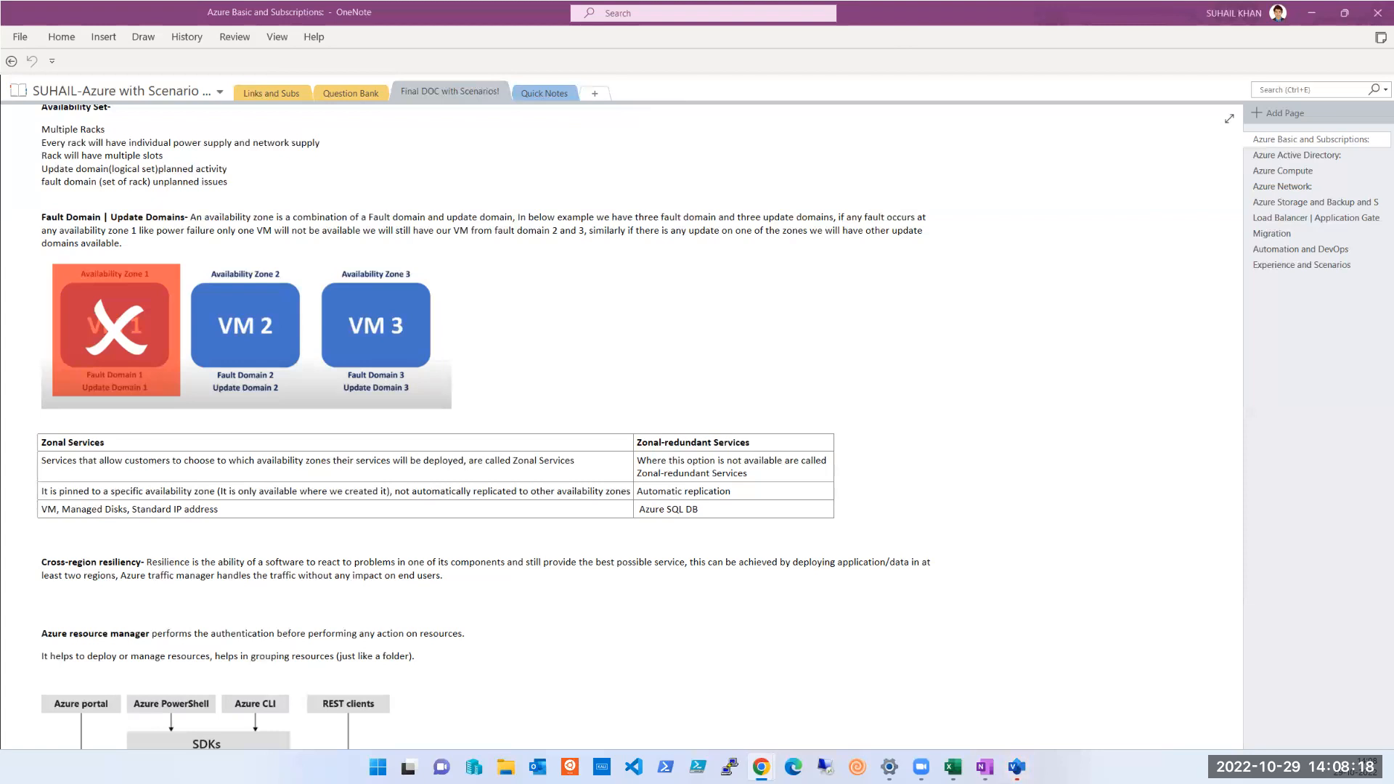
pyautogui.hotkey('alt', 'Tab')
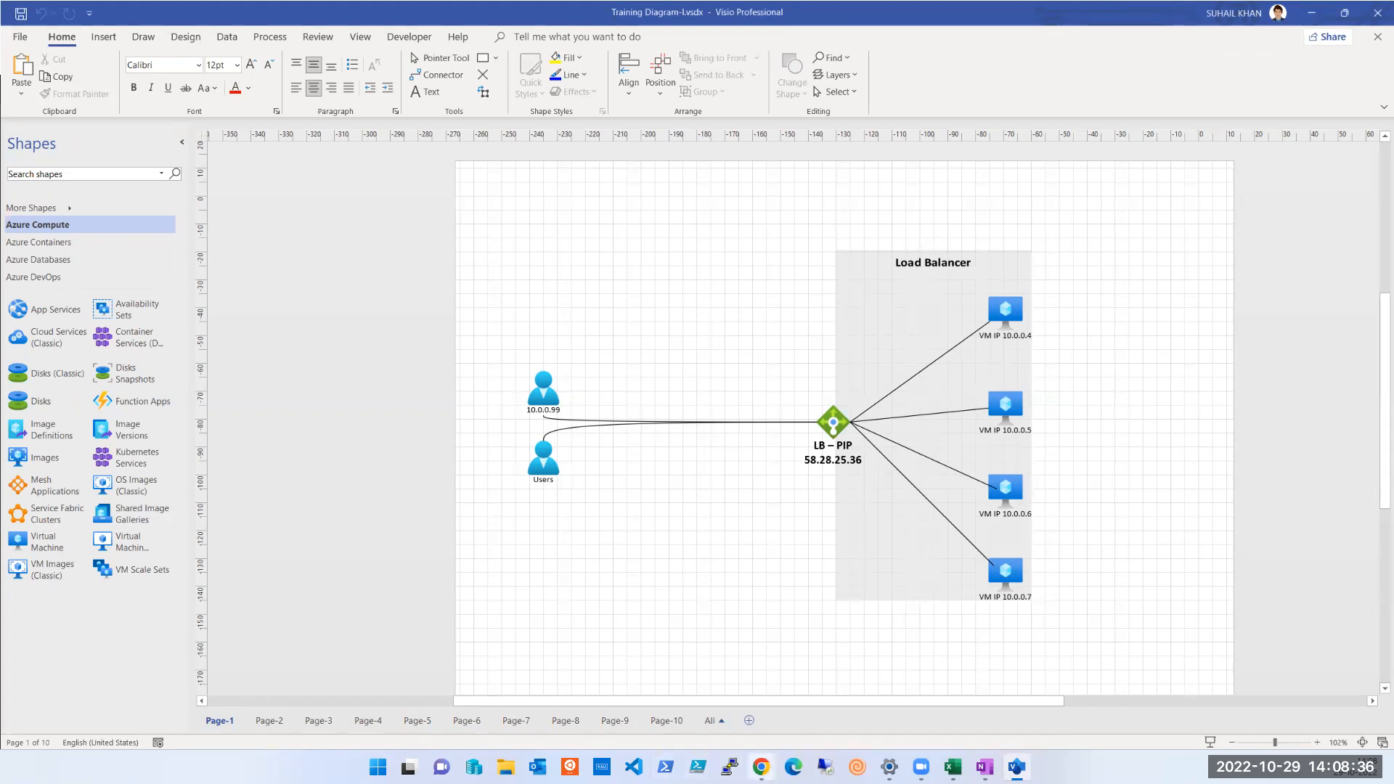
pyautogui.moveTo(760, 768)
pyautogui.click(758, 696)
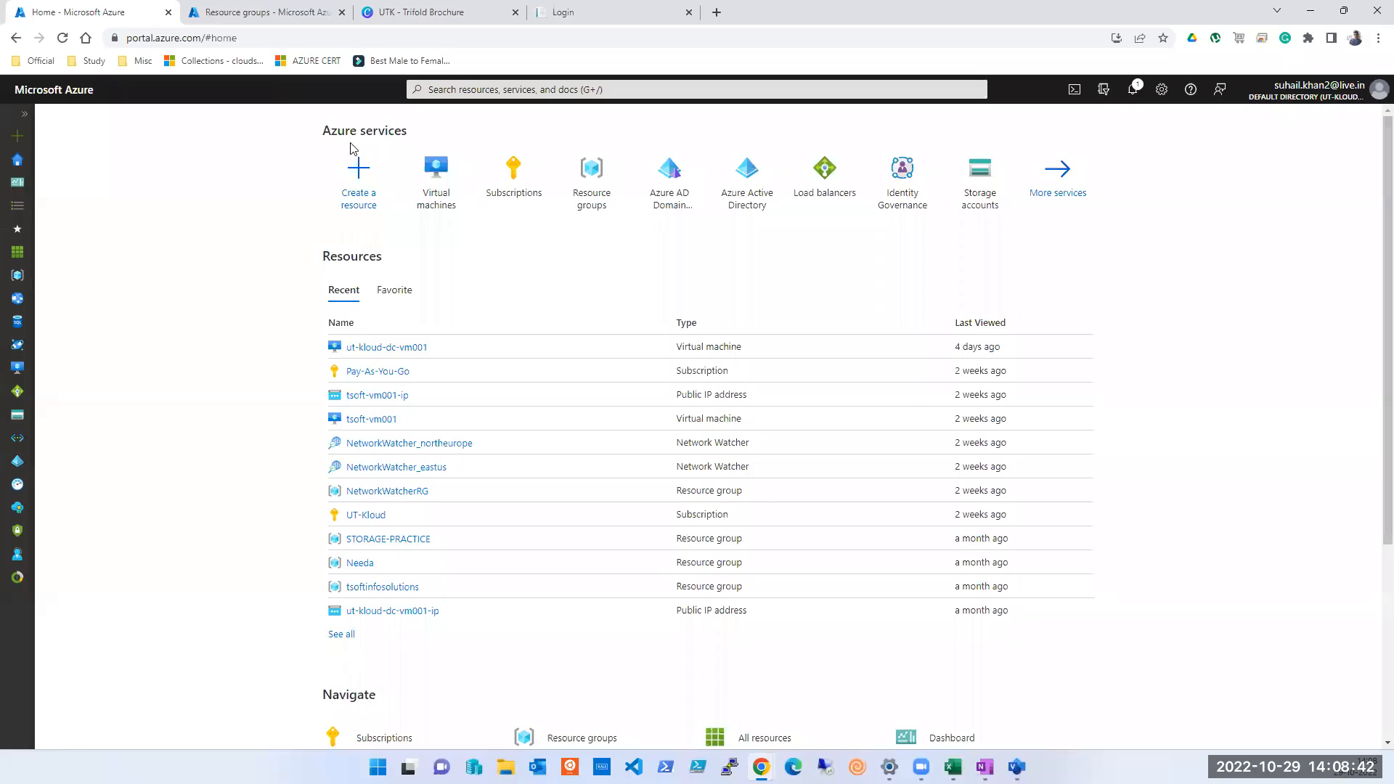
pyautogui.click(509, 88)
pyautogui.write('l')
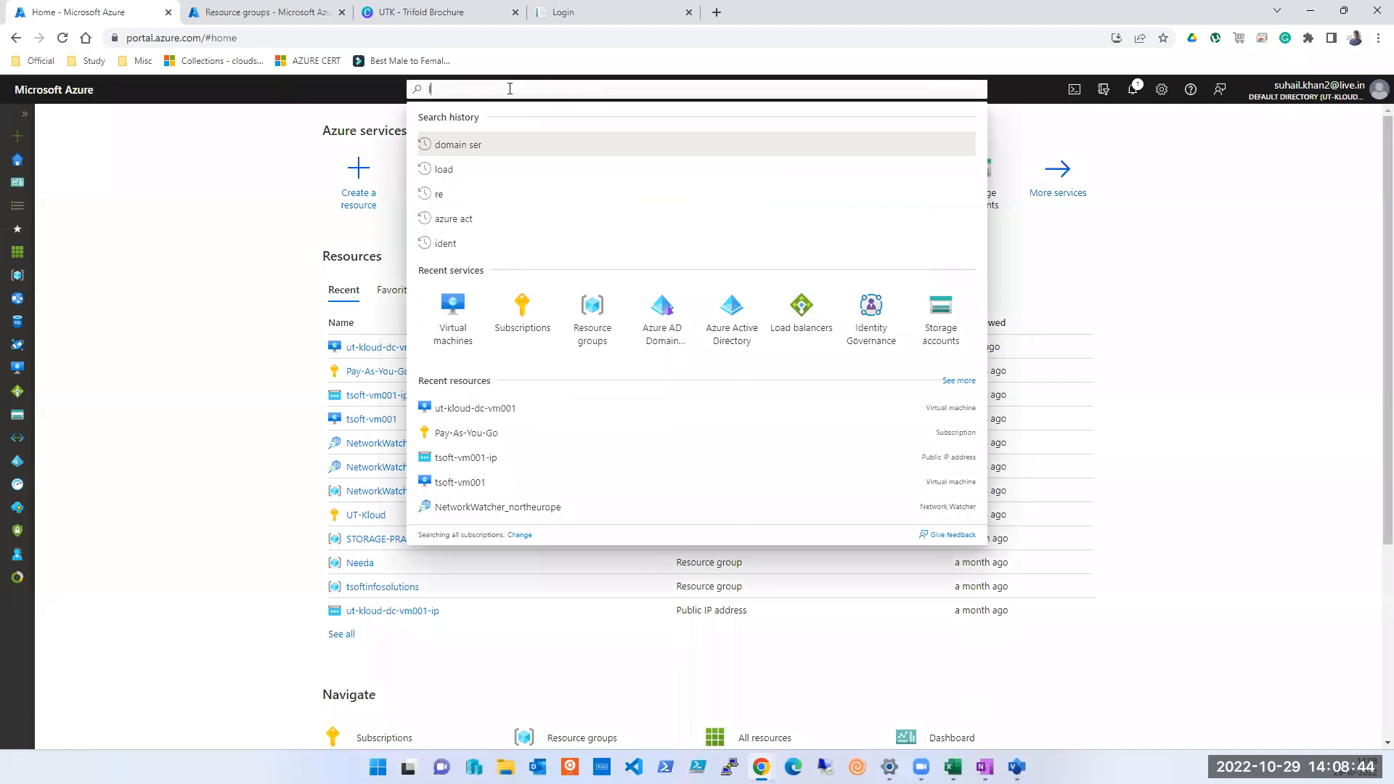
pyautogui.write('oad')
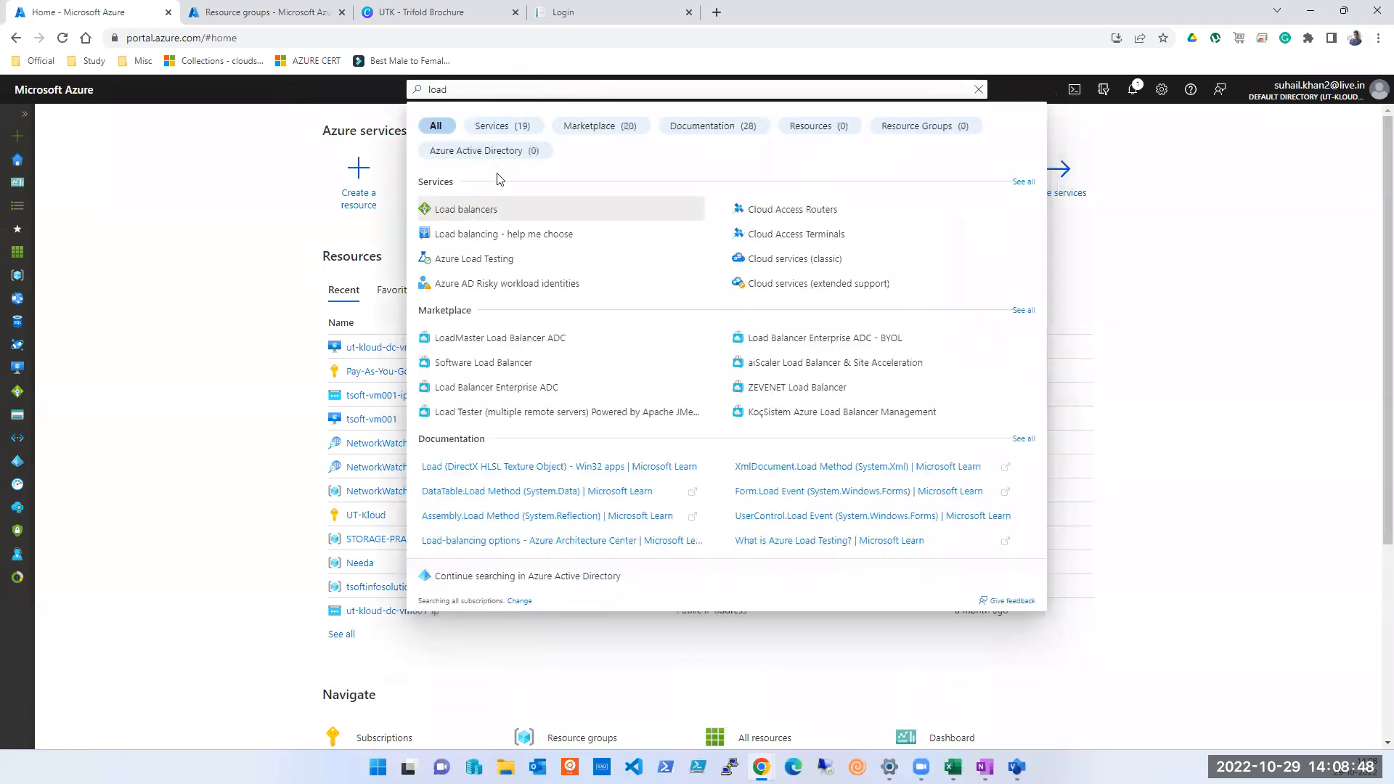
pyautogui.click(485, 209)
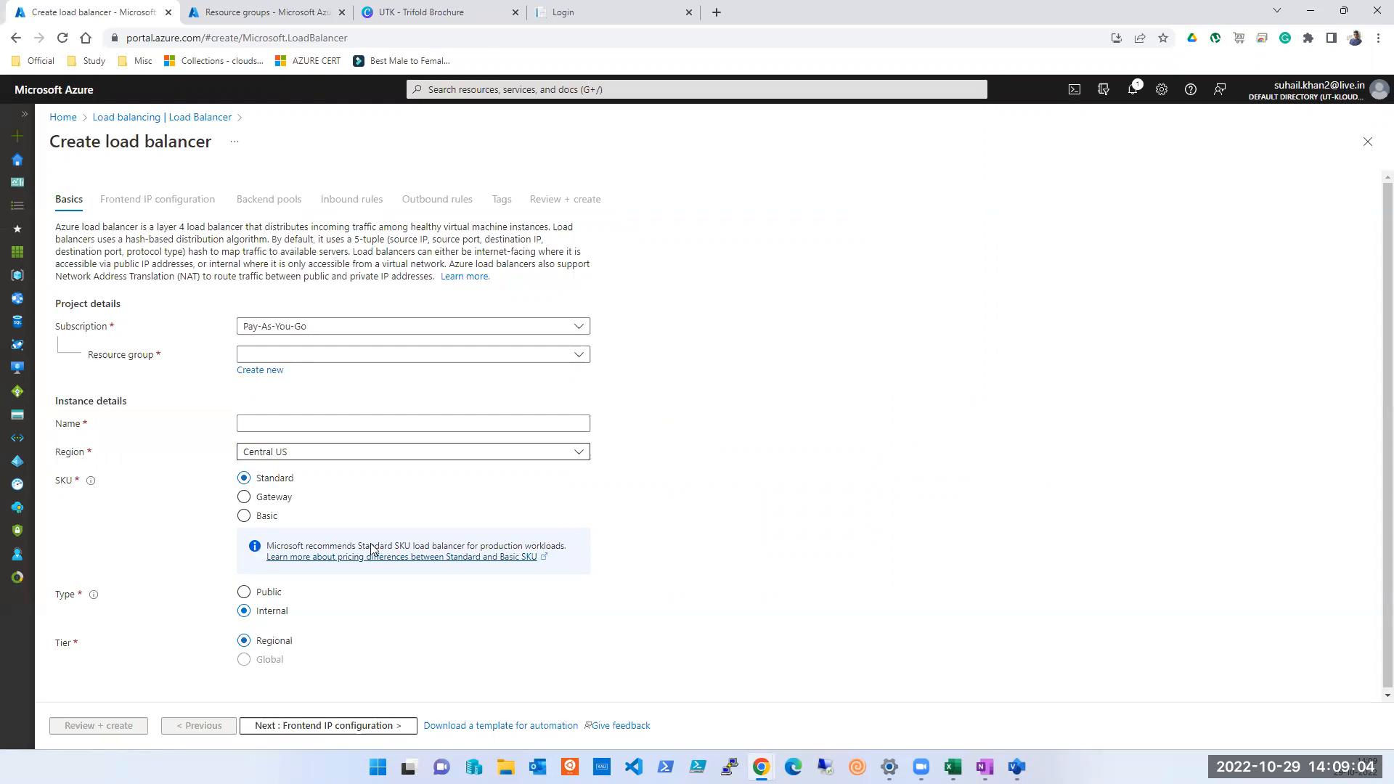
# Check the existing resource groups for the load balancer and try to continue to the frontend IP configuration
pyautogui.scroll(-1, 315, 523)
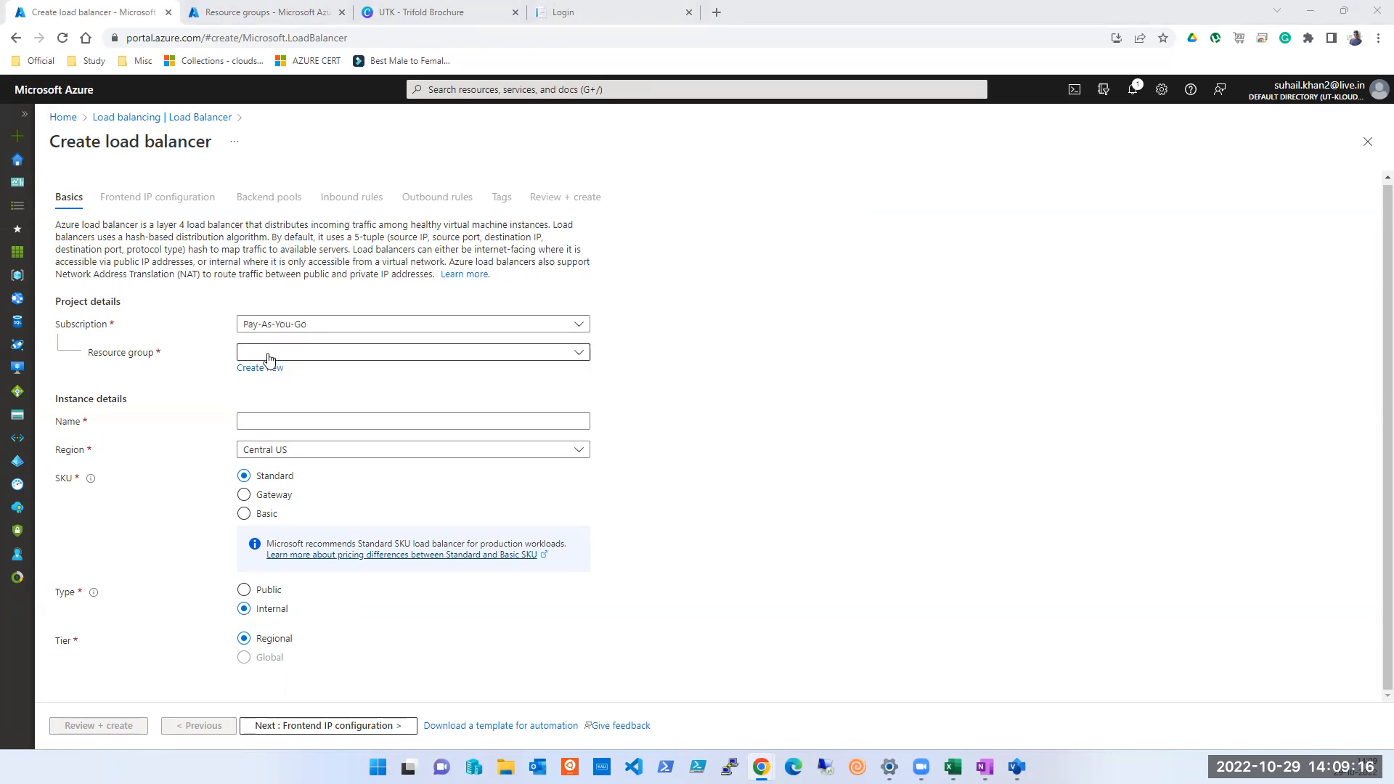
pyautogui.click(304, 358)
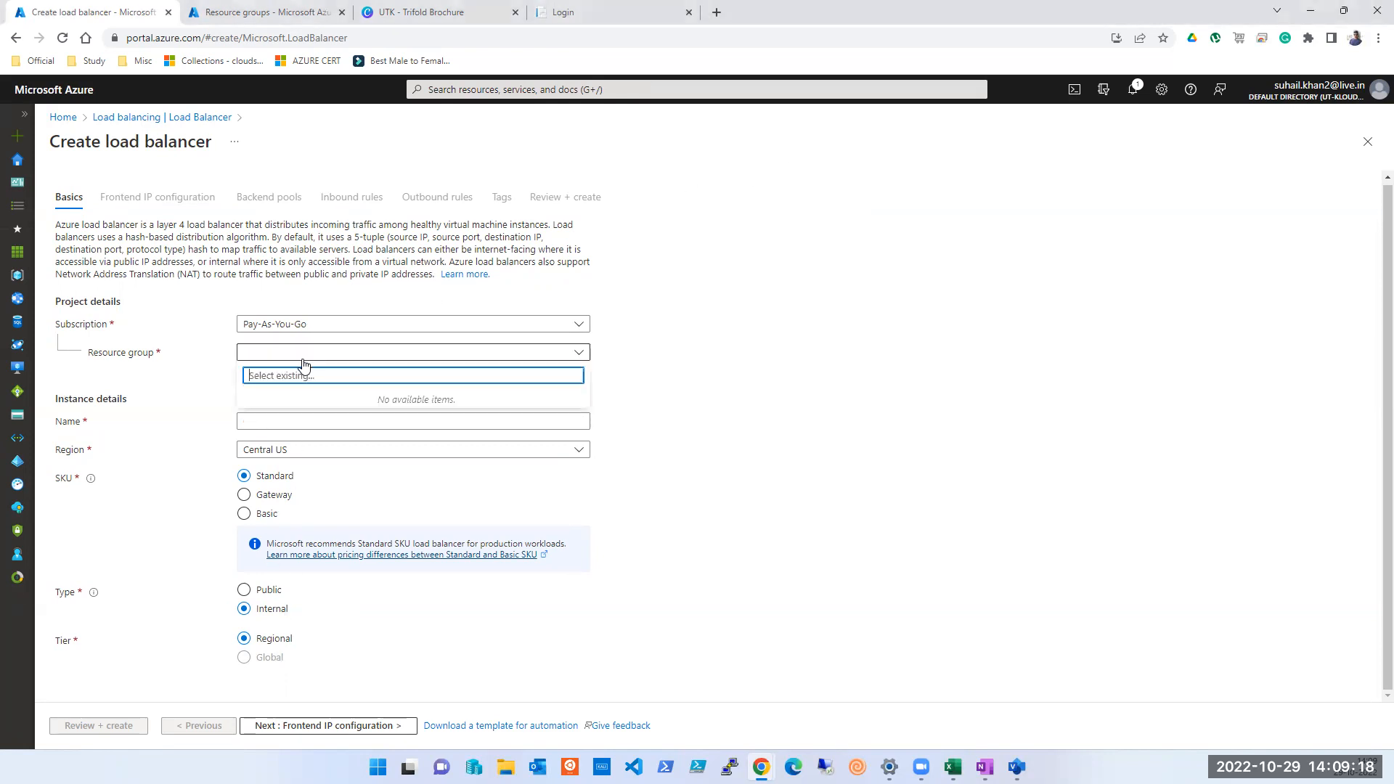
pyautogui.click(708, 385)
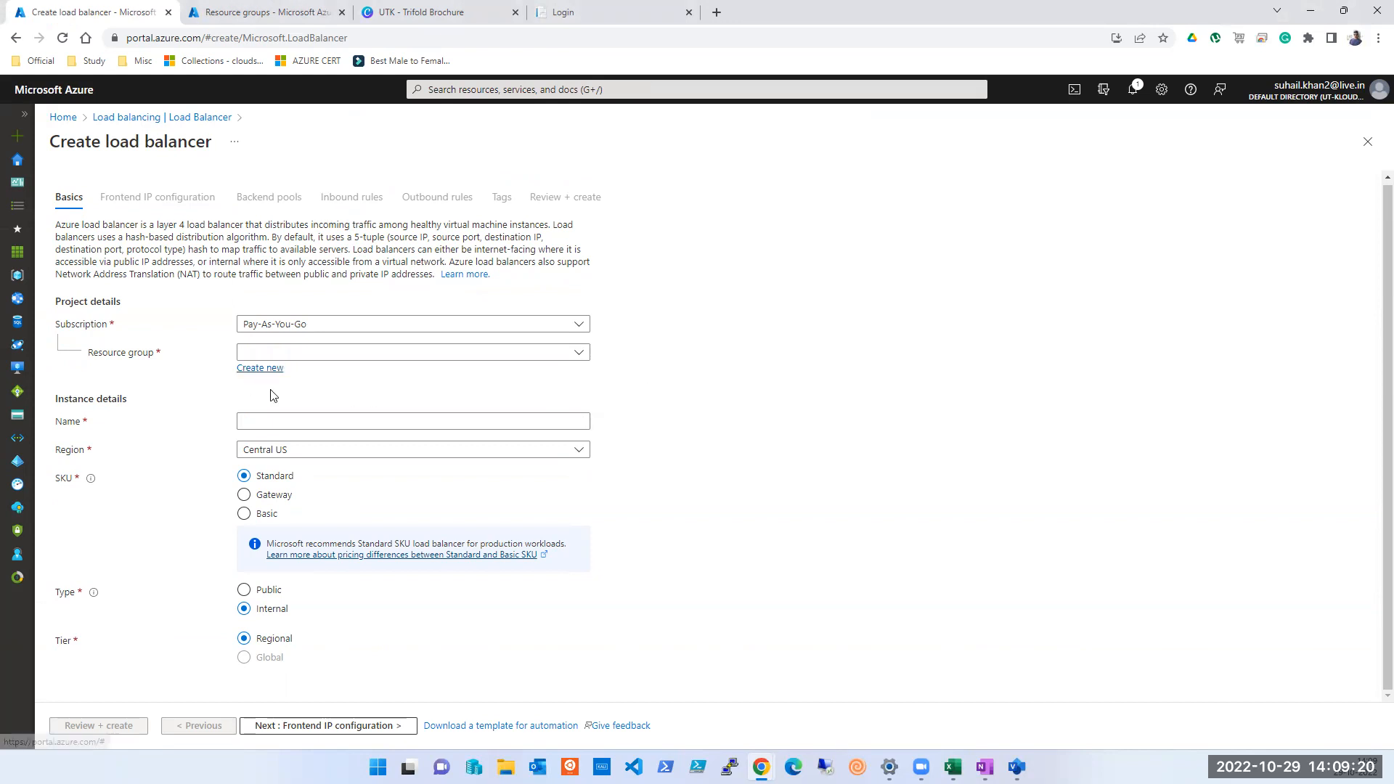
pyautogui.click(304, 725)
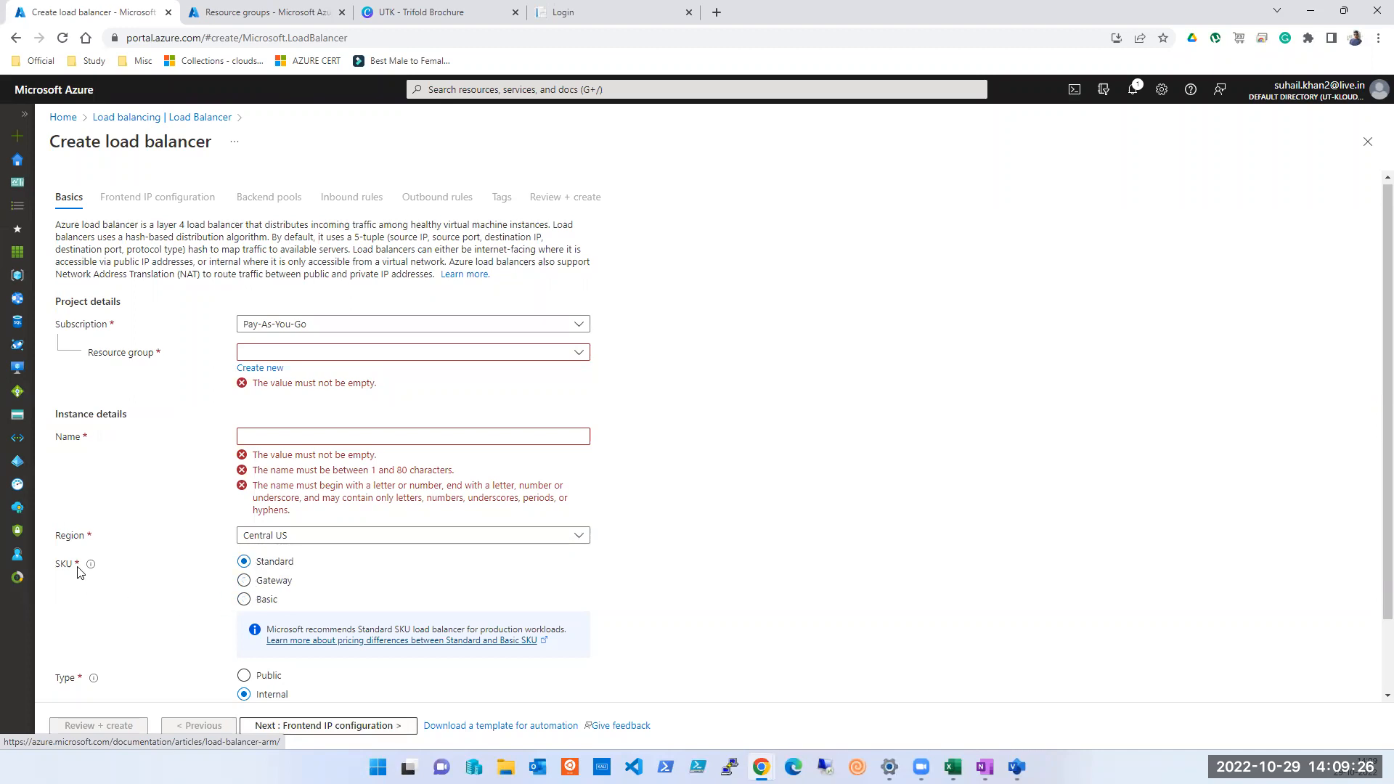
# Set the load balancer's SKU to Gateway and review the available type and tier options
pyautogui.click(274, 600)
pyautogui.click(275, 589)
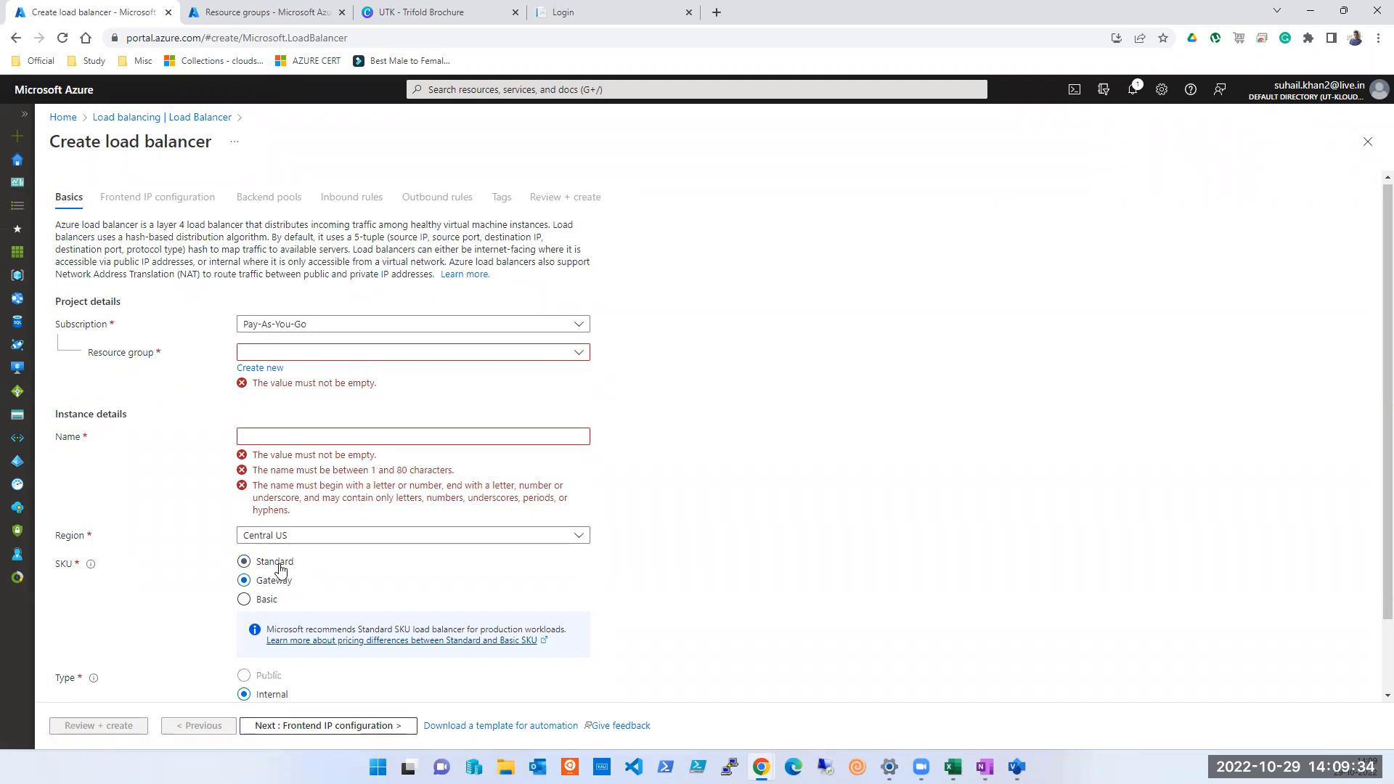
pyautogui.scroll(-1, 280, 613)
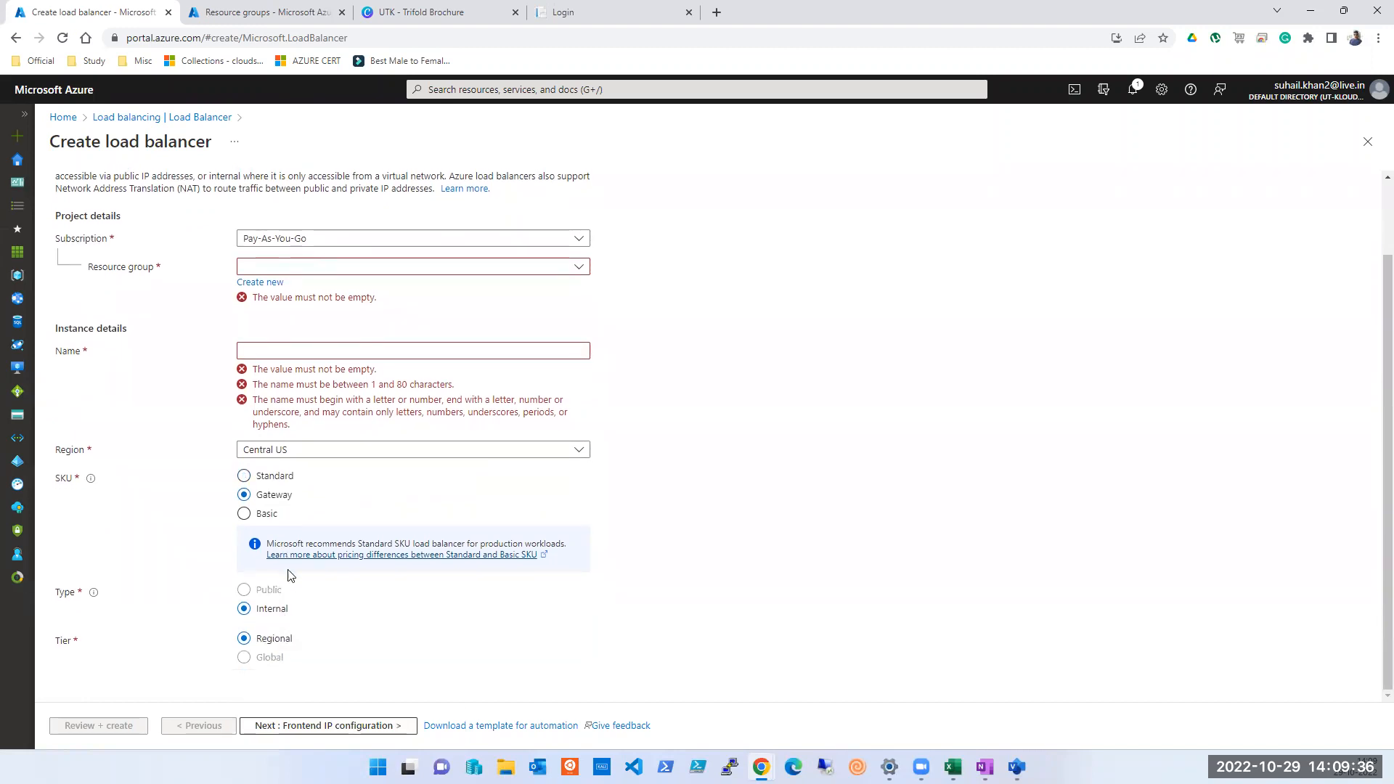
pyautogui.scroll(1, 294, 603)
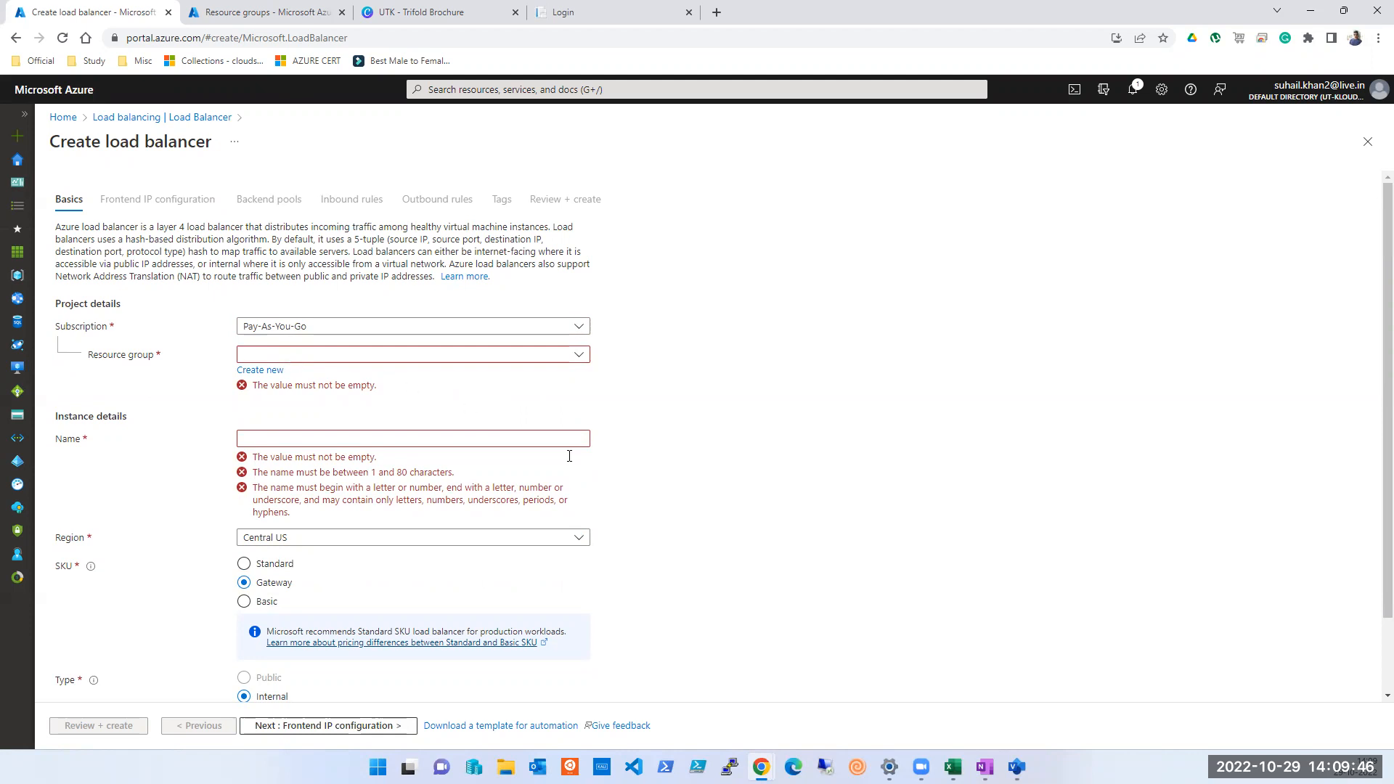
# View the load balancer diagram in Visio, return to the Azure portal and open the list of existing resource groups
pyautogui.click(1016, 766)
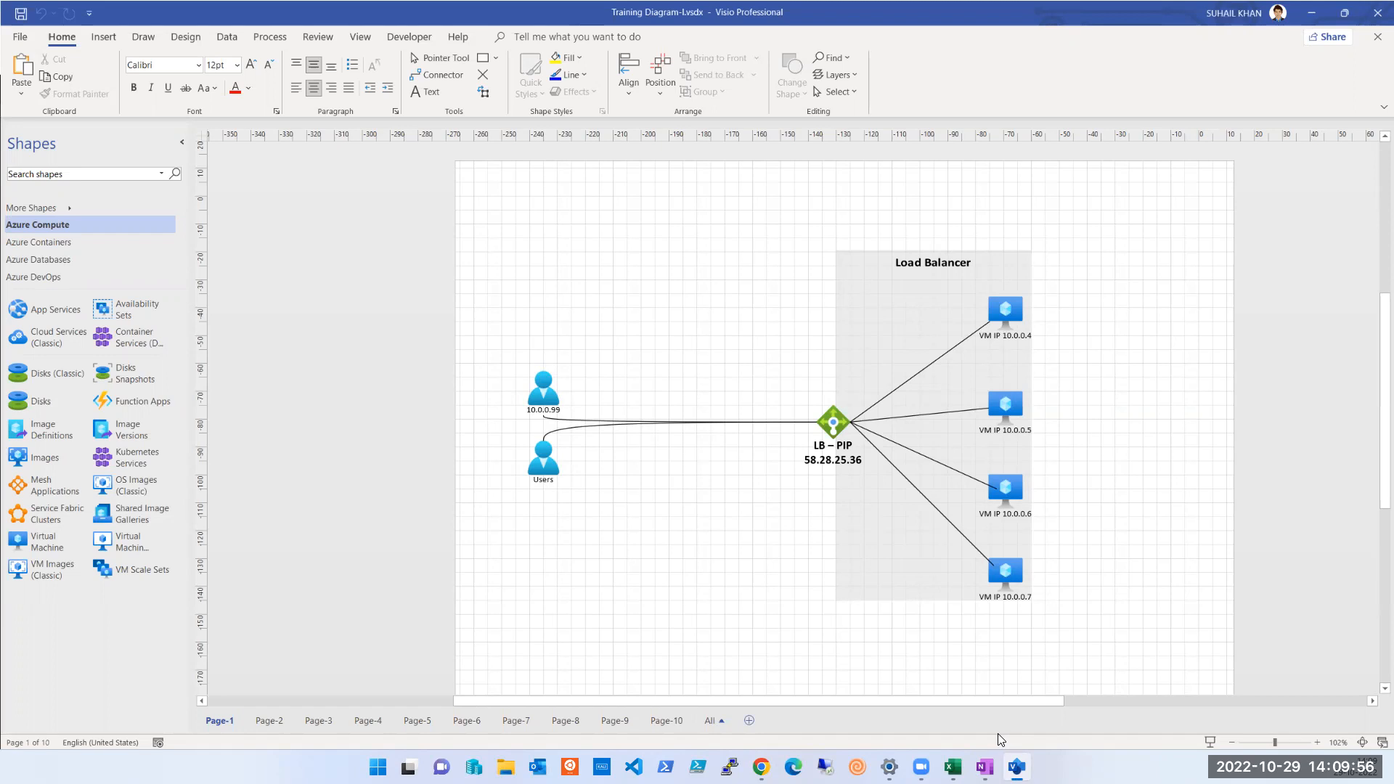
pyautogui.click(1013, 763)
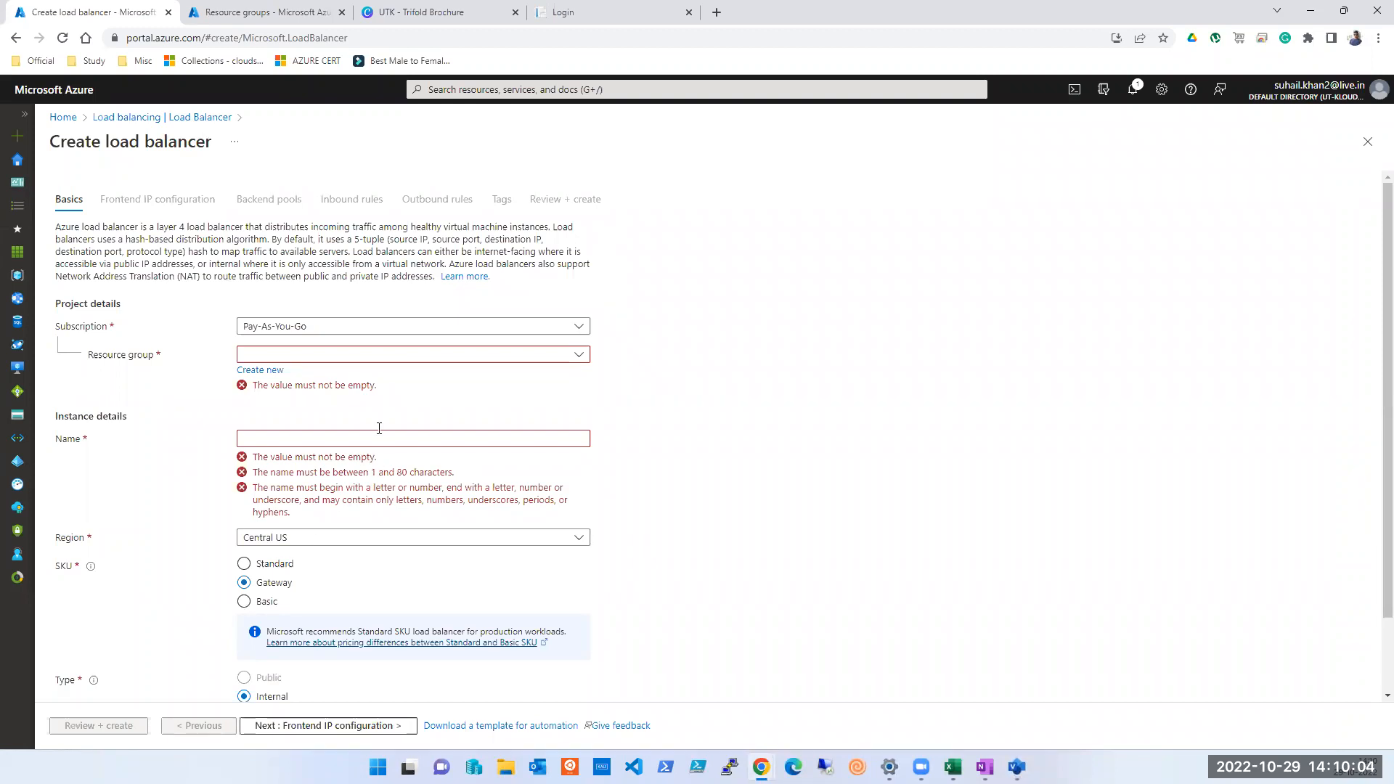
pyautogui.click(371, 361)
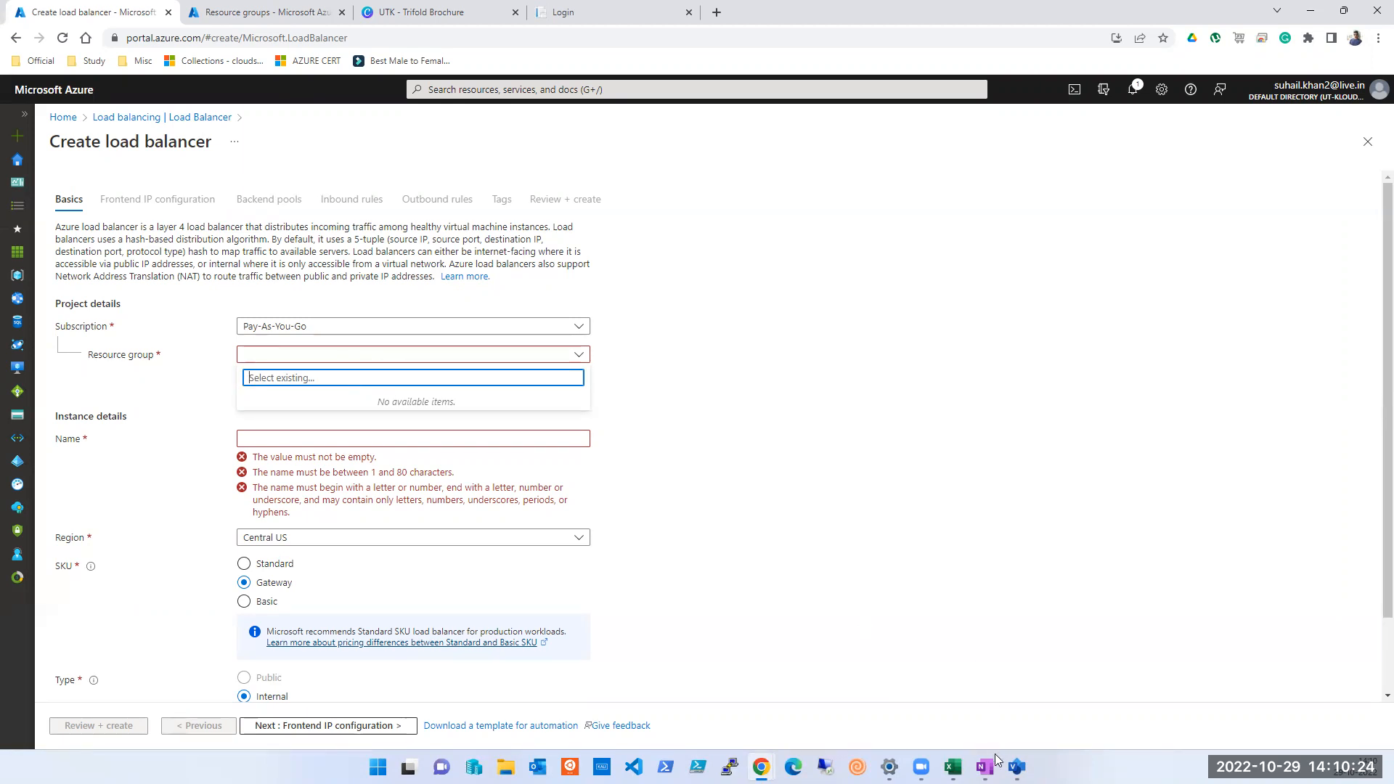
# Switch to Visio, look through Page-2, Page-3 and Page-10 of Training Diagram-I, and add a new blank page
pyautogui.click(1017, 768)
pyautogui.click(1017, 768)
pyautogui.click(1017, 767)
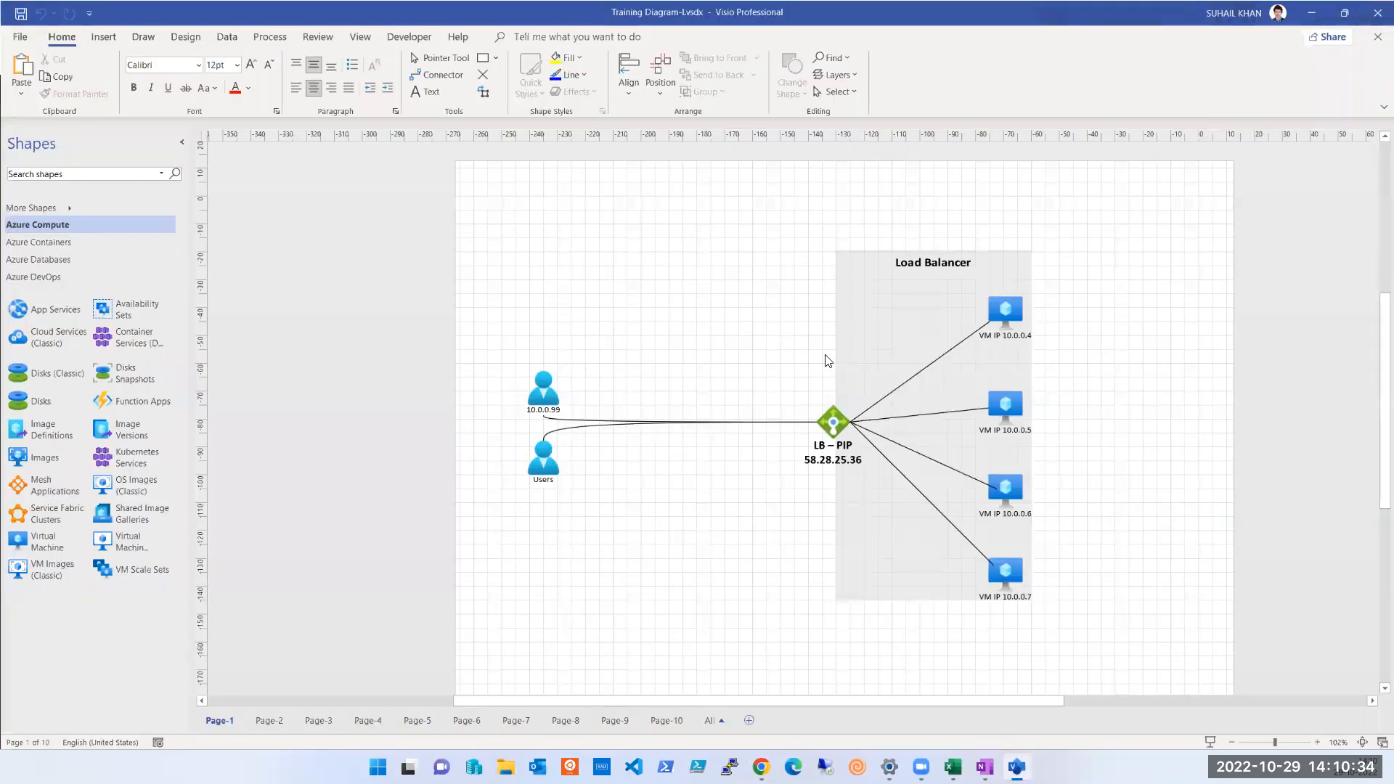
pyautogui.click(273, 721)
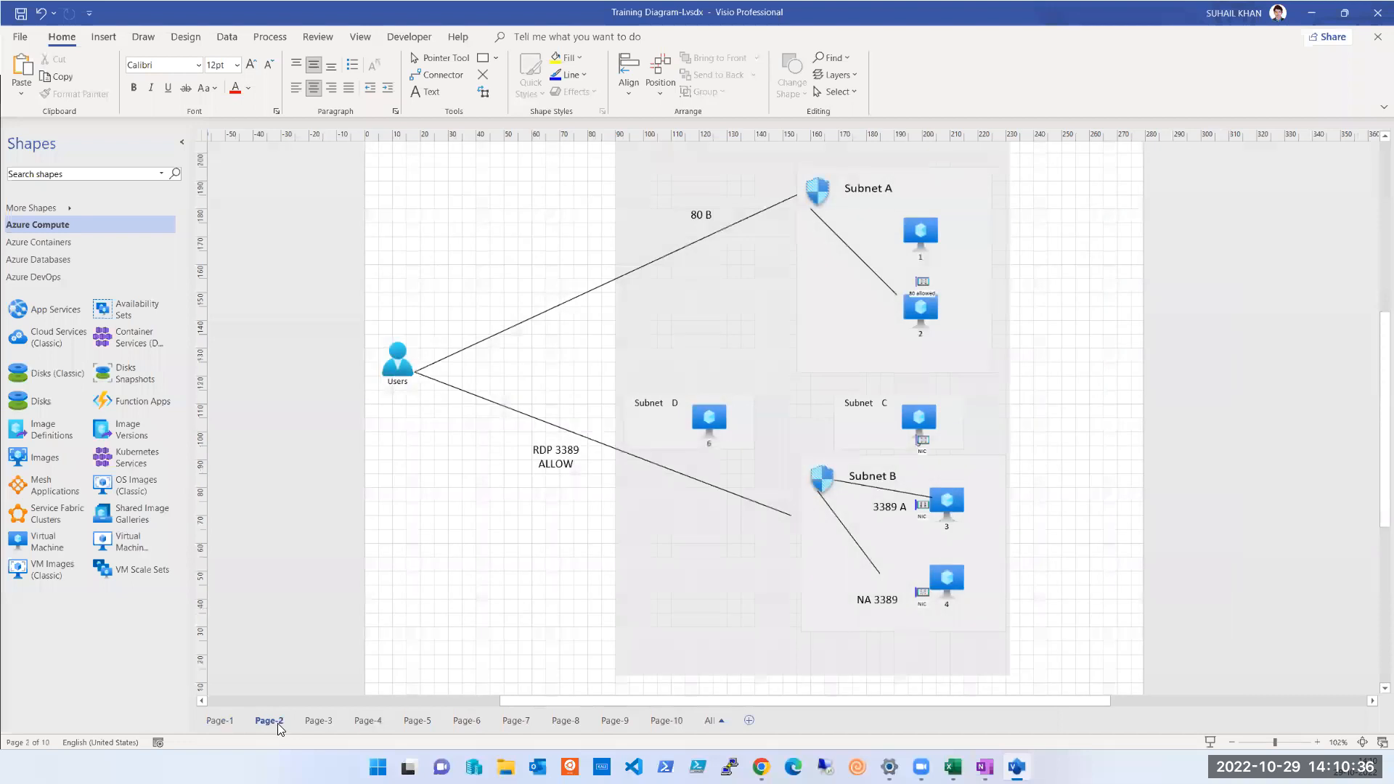
pyautogui.click(314, 723)
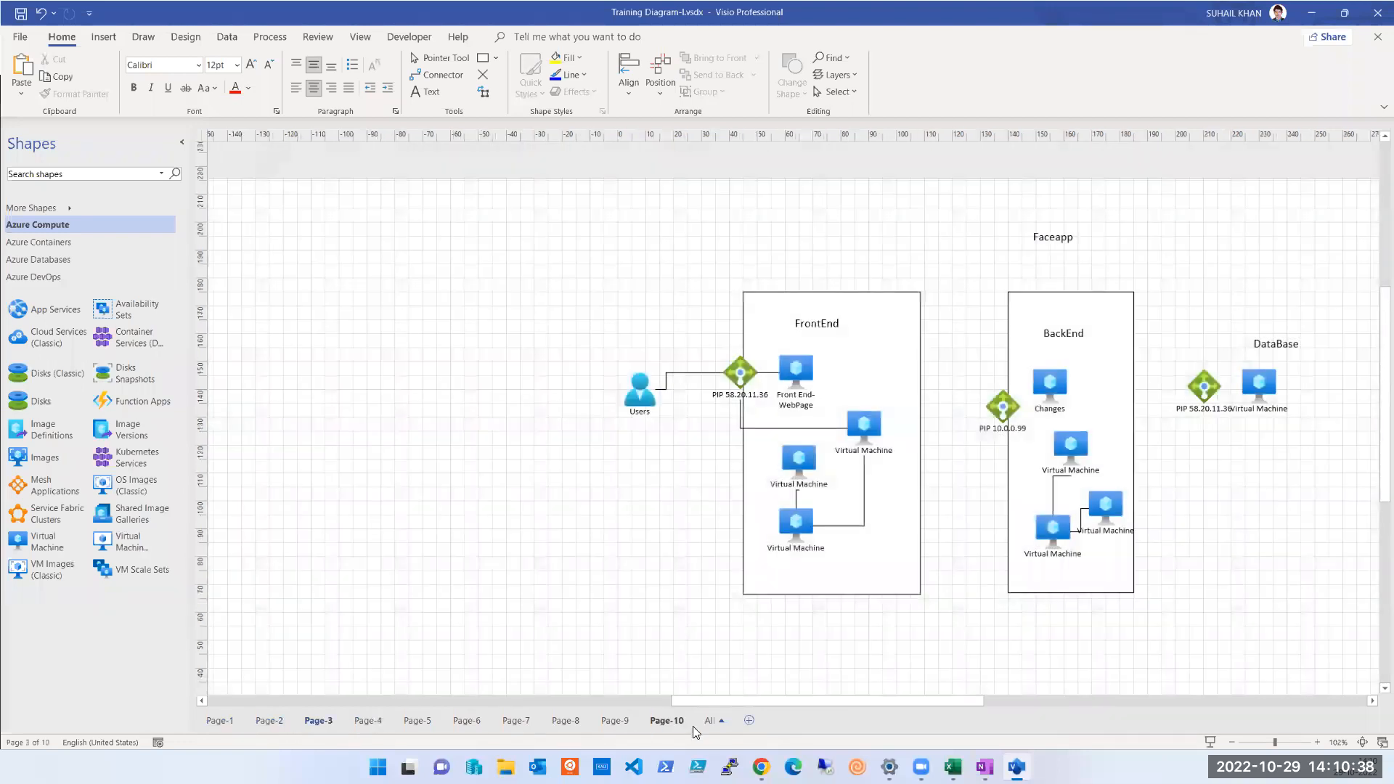
pyautogui.click(672, 722)
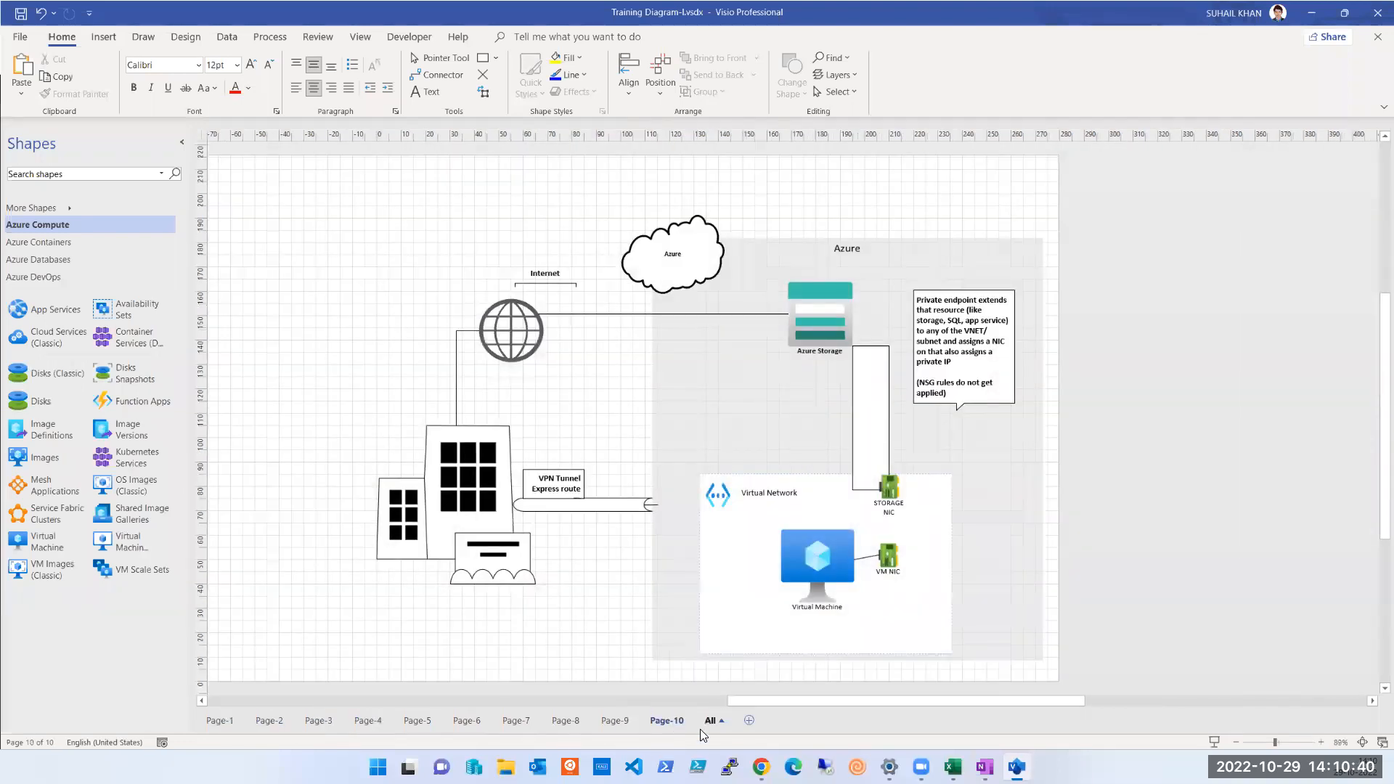
pyautogui.click(749, 720)
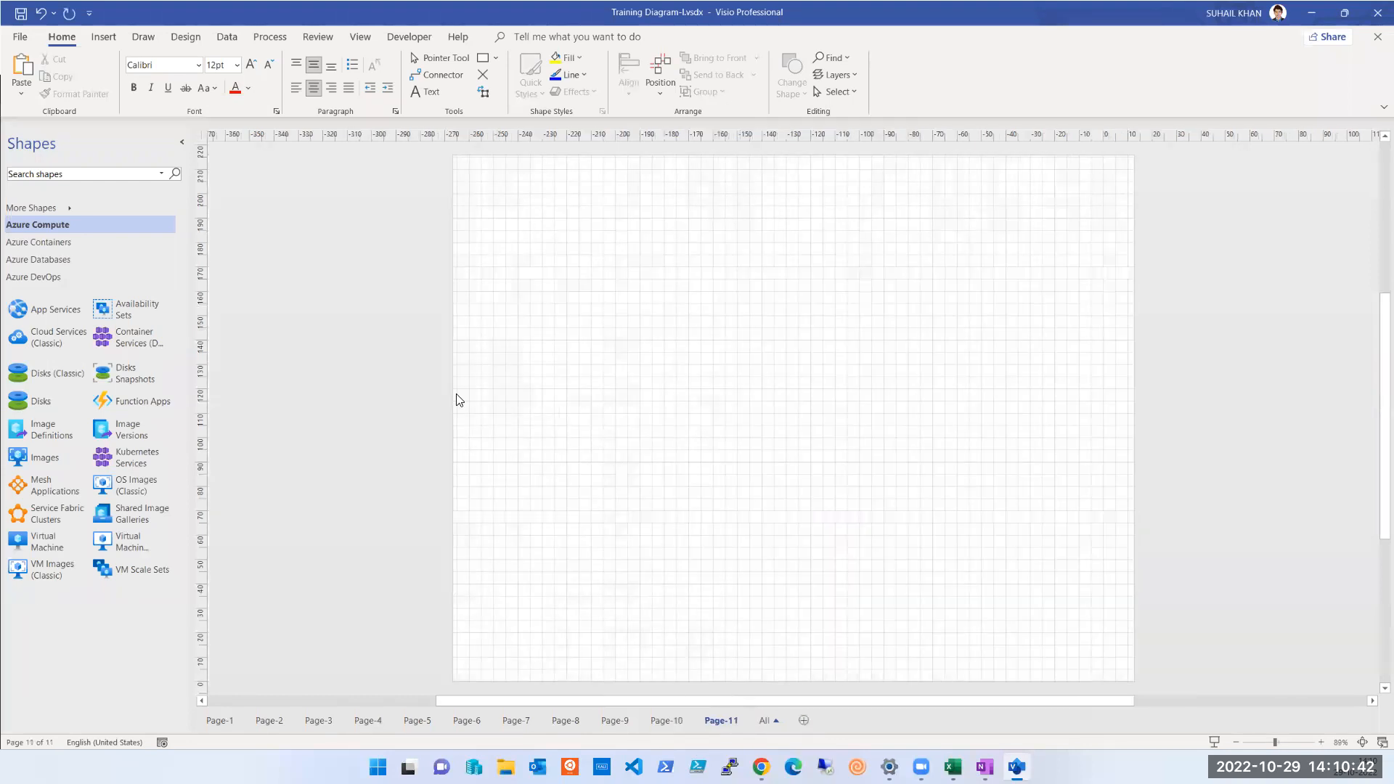
# Search the shapes for "zone" and place an AWS Availability Zone container in the upper-right area of the blank page
pyautogui.click(128, 175)
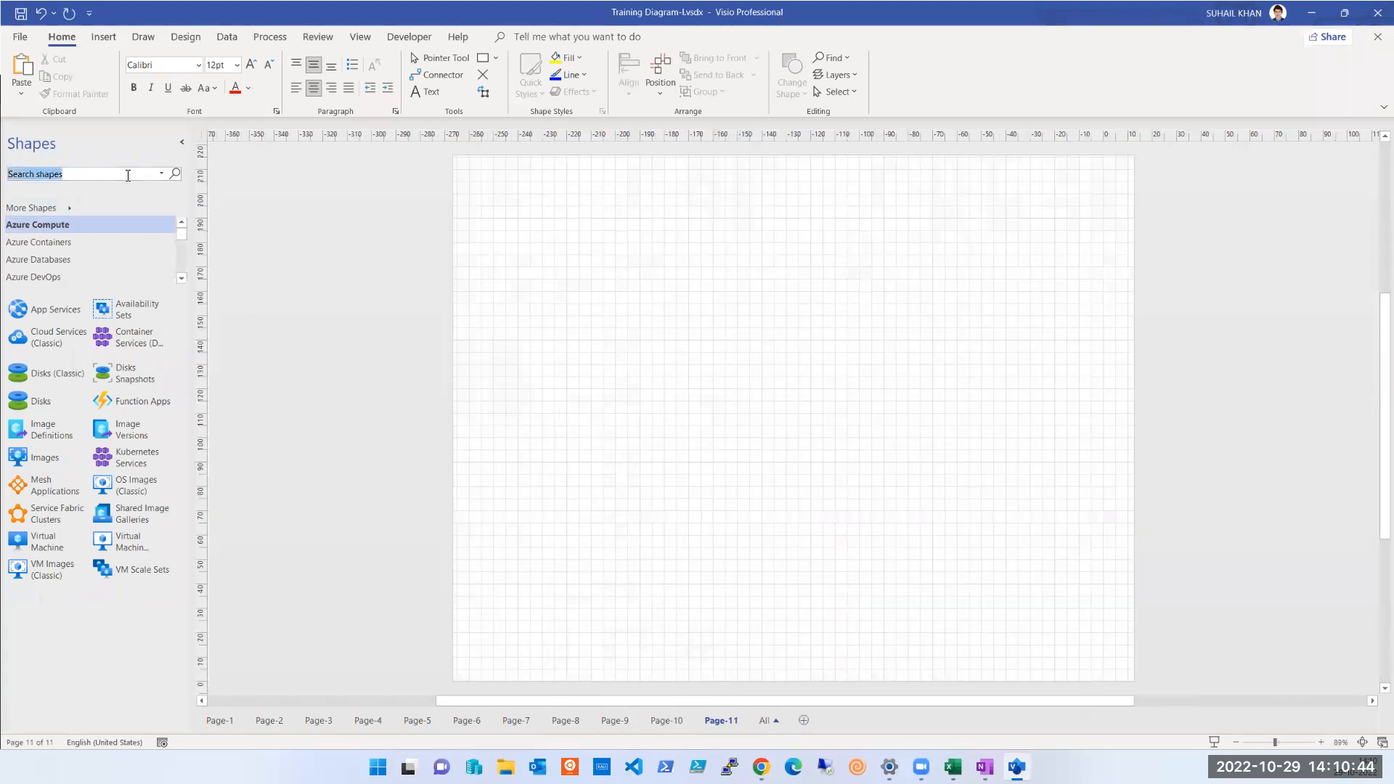
pyautogui.write('avaia')
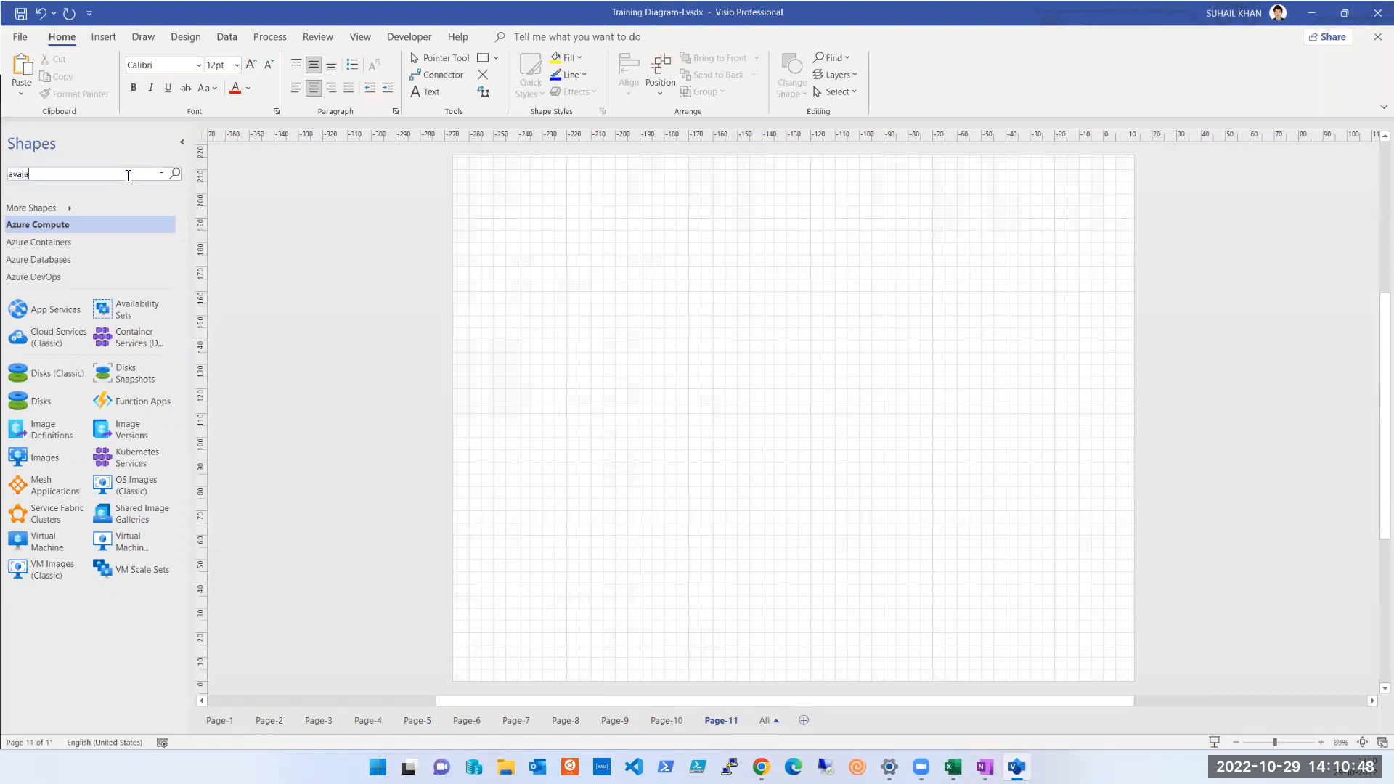
pyautogui.write('bl')
pyautogui.press('BackSpace')
pyautogui.press('BackSpace')
pyautogui.press('BackSpace')
pyautogui.write('zone')
pyautogui.press('Return')
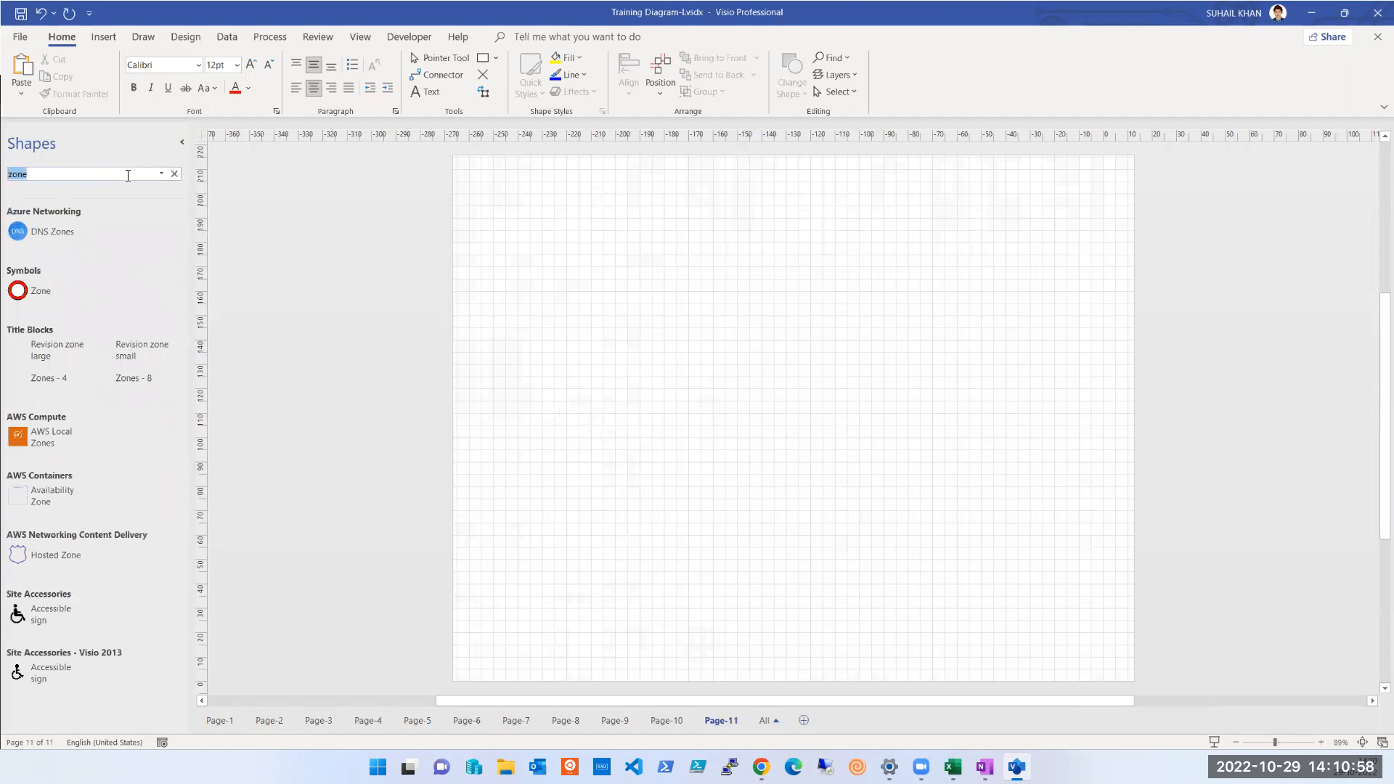
pyautogui.moveTo(49, 496); pyautogui.dragTo(929, 330)
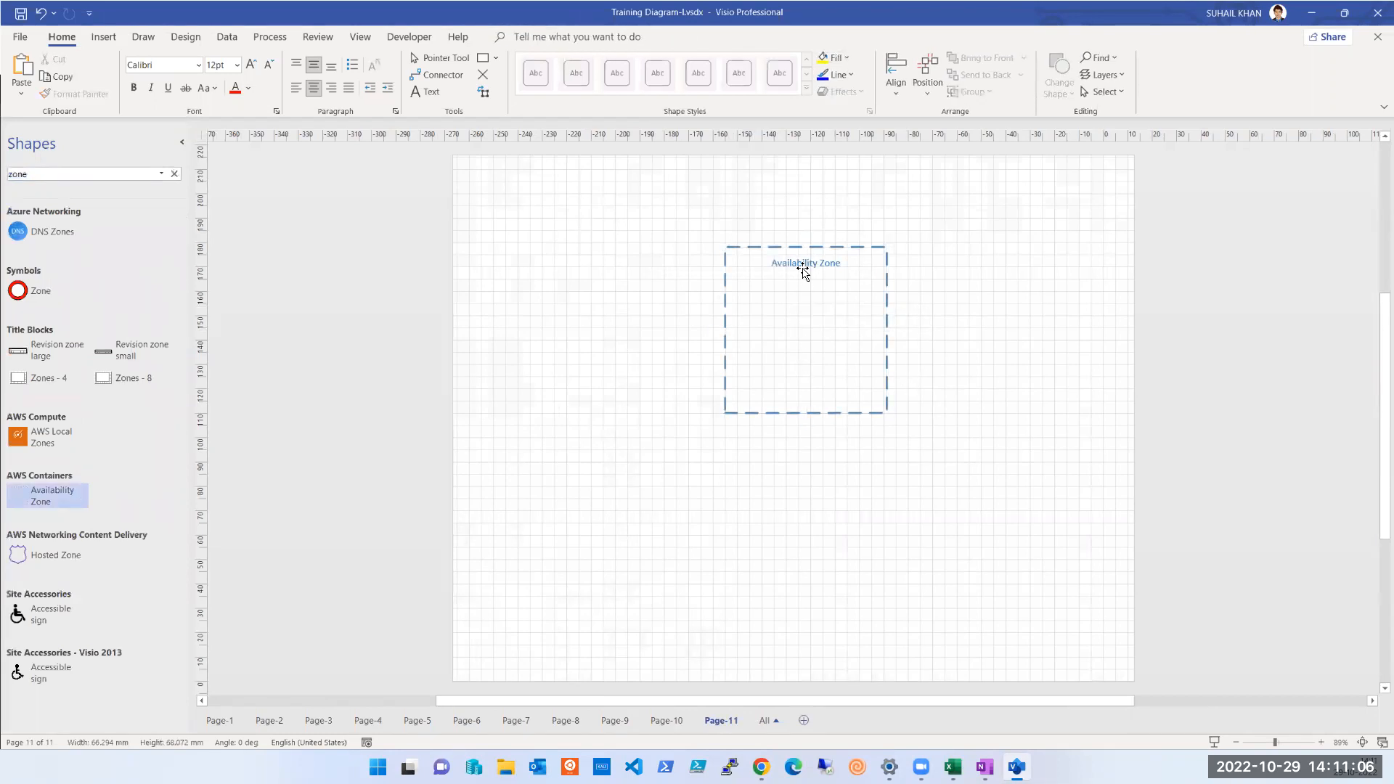
pyautogui.moveTo(786, 250); pyautogui.dragTo(930, 221)
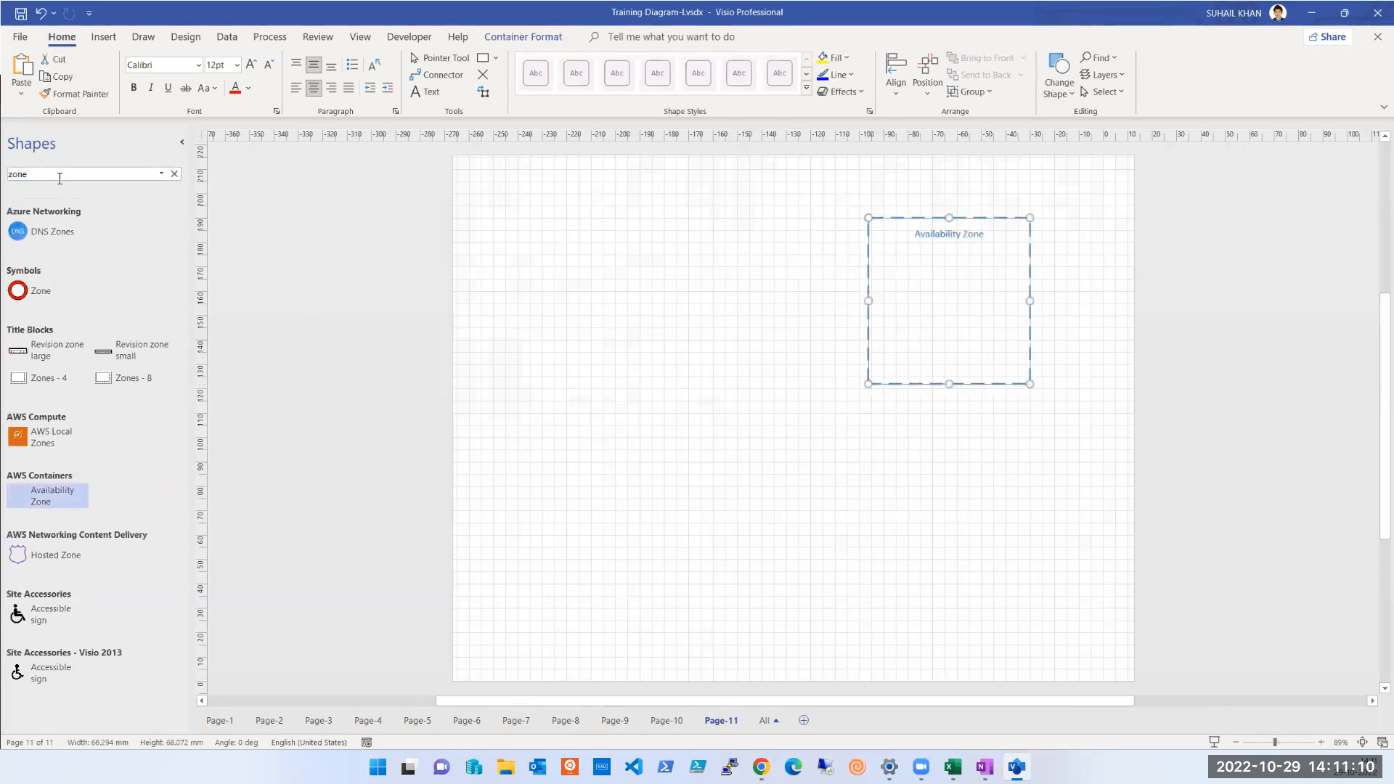
# Search the shapes for "set" and add the Azure Availability Sets and VM Scale Sets shapes to the page
pyautogui.doubleClick(26, 178)
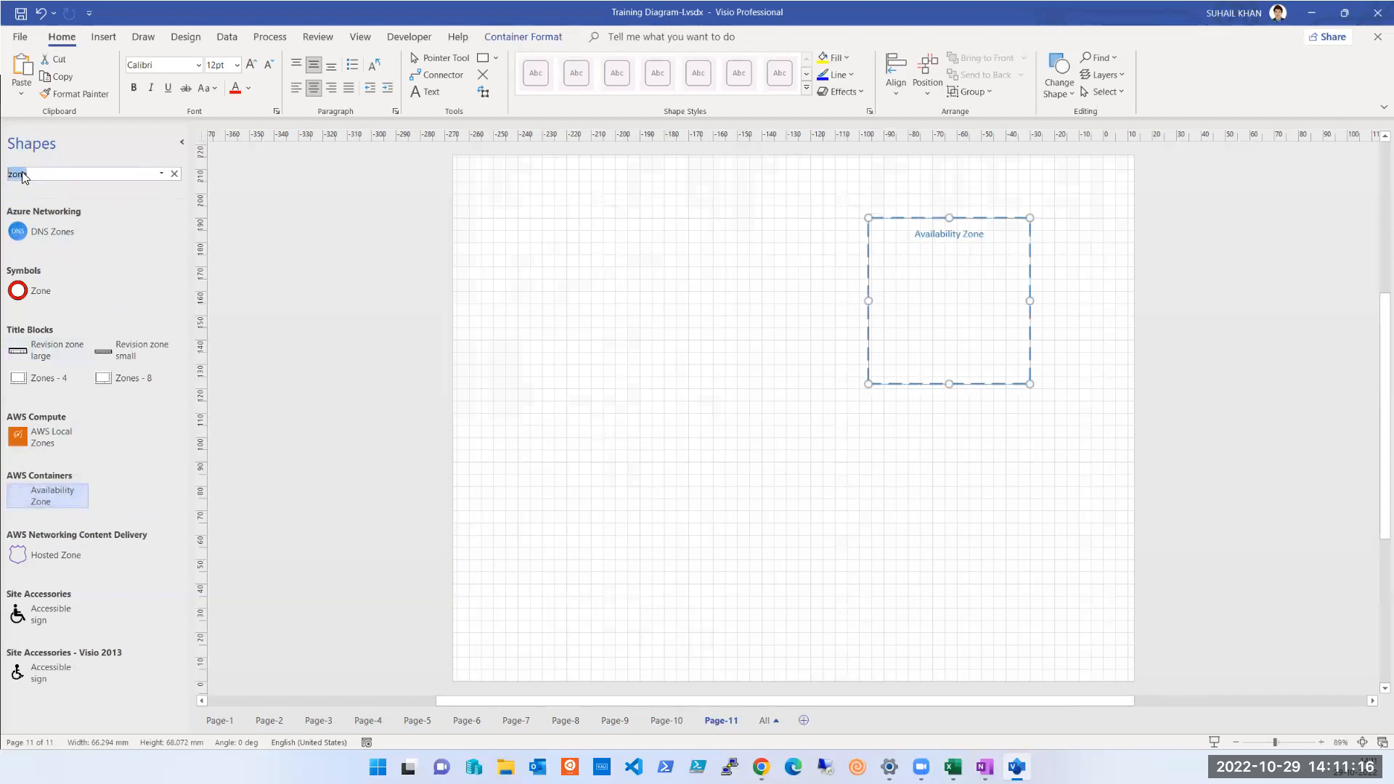
pyautogui.write('s')
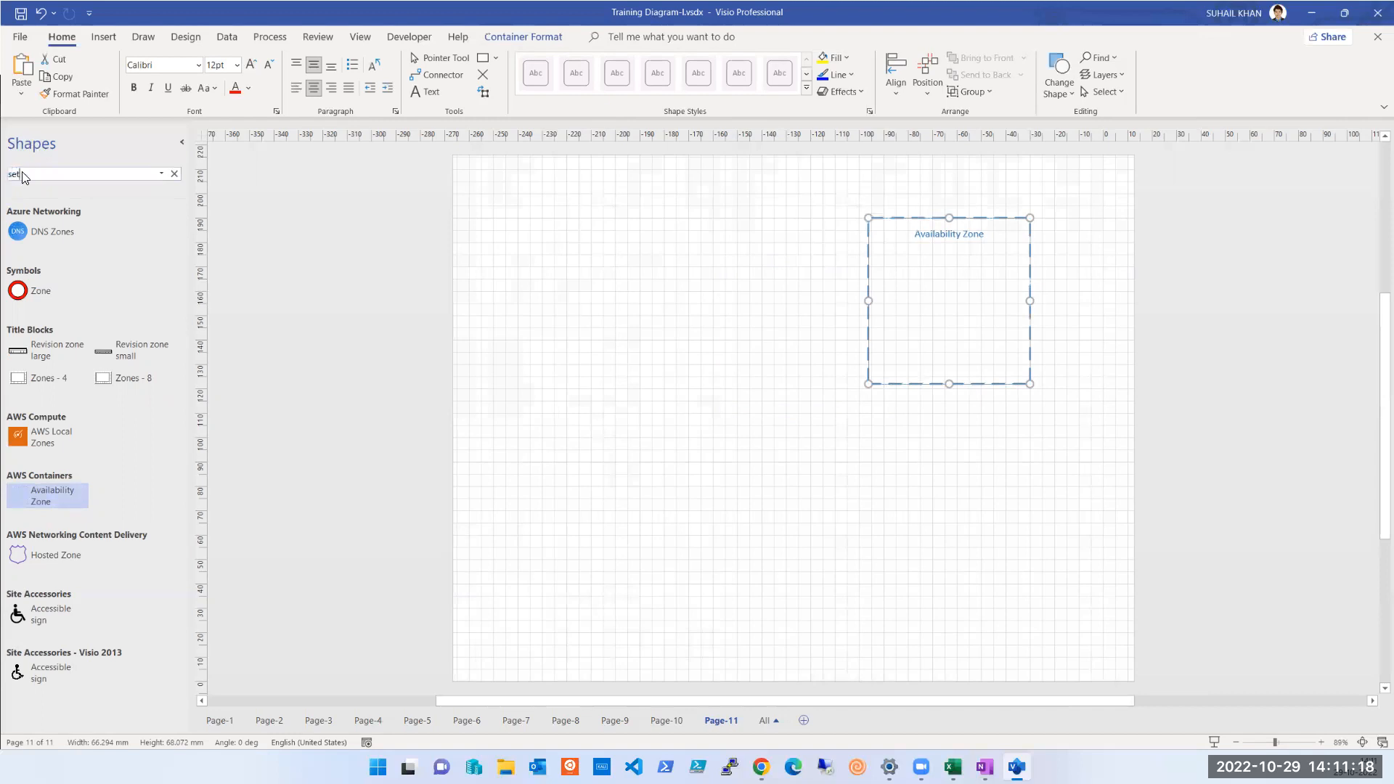
pyautogui.write('et')
pyautogui.press('Return')
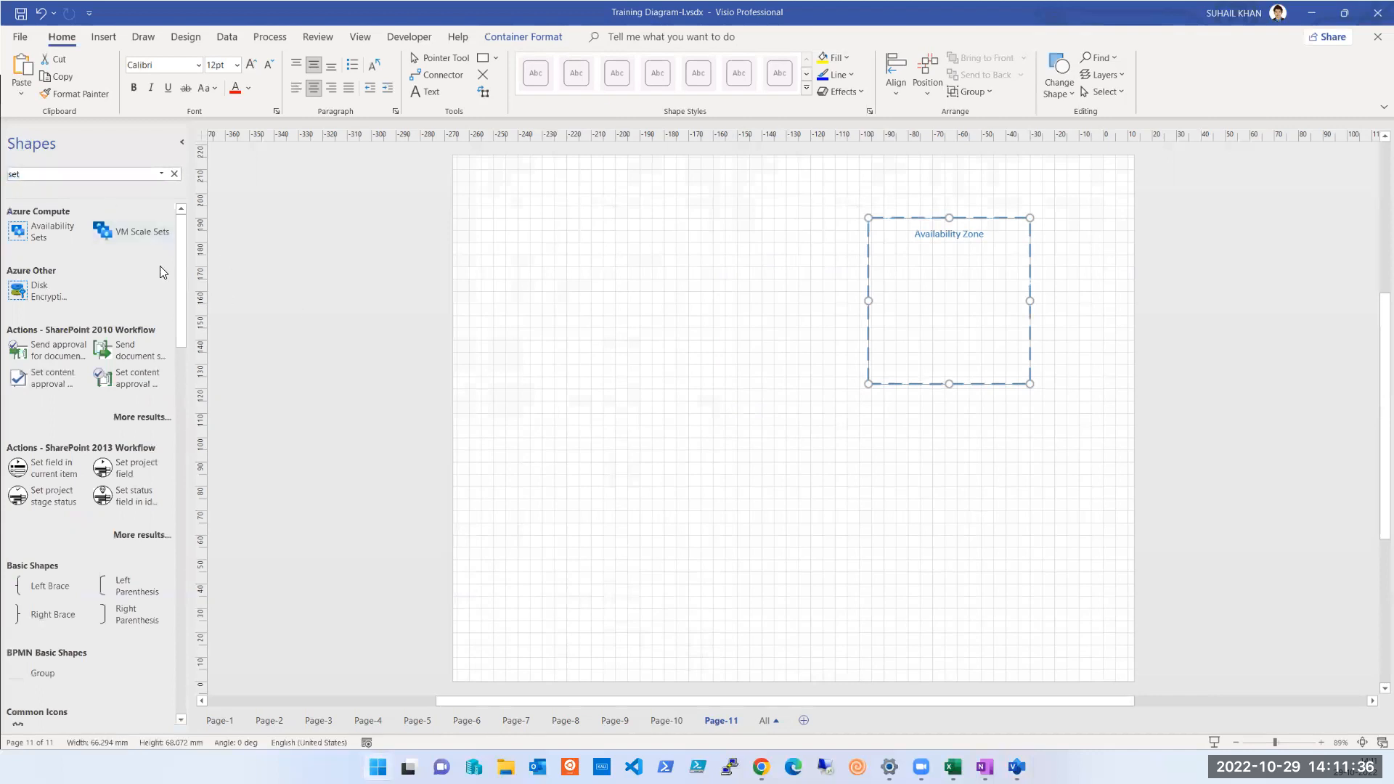
pyautogui.moveTo(22, 239); pyautogui.dragTo(557, 282)
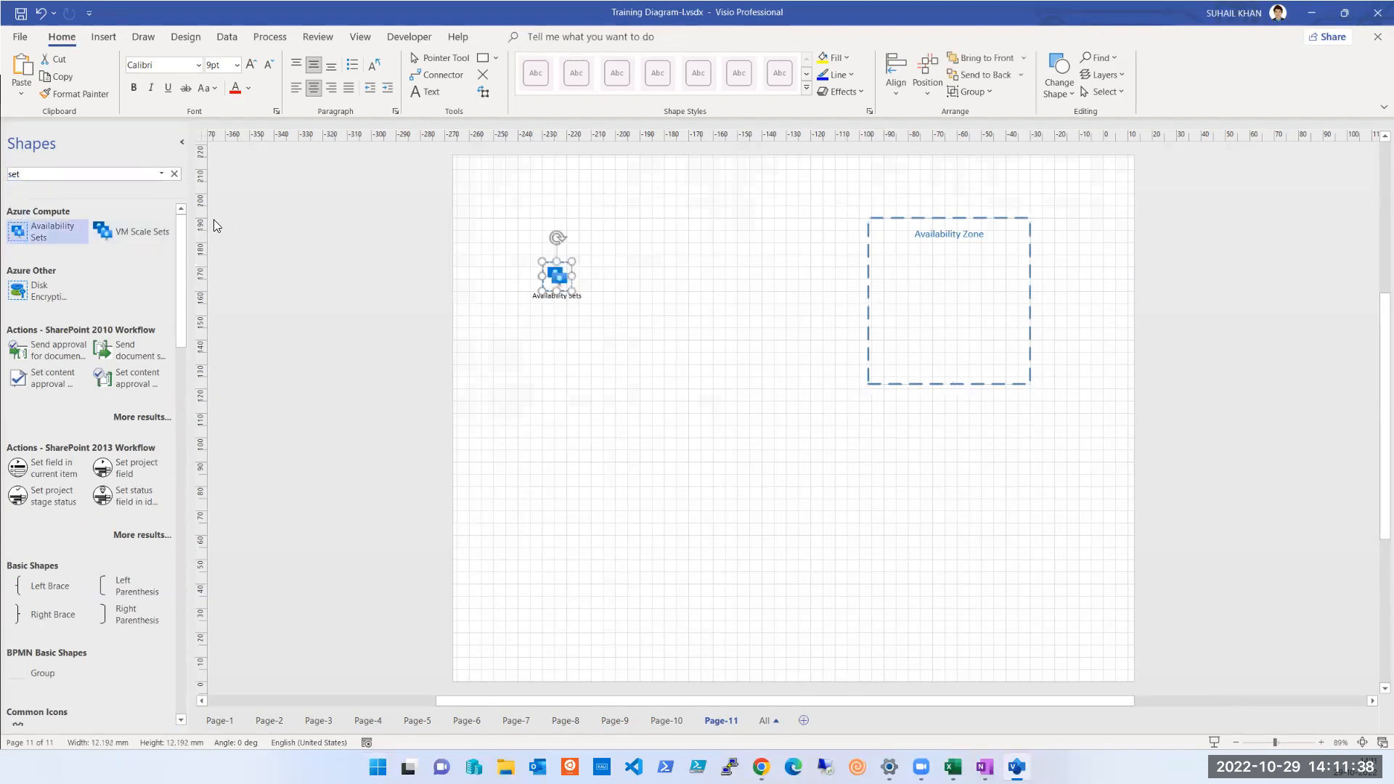
pyautogui.moveTo(145, 231); pyautogui.dragTo(711, 270)
pyautogui.click(646, 476)
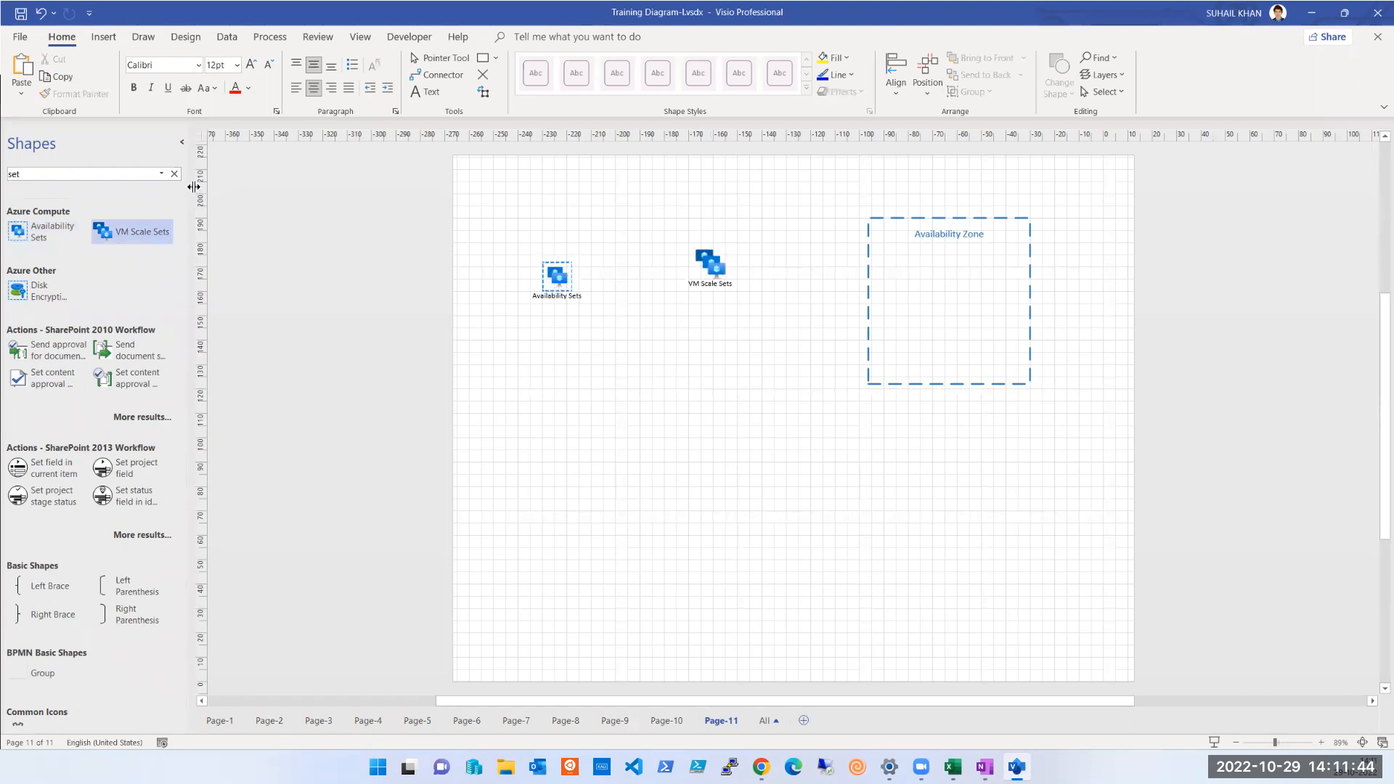
# Clear the shape search and rearrange the page with Availability Zone at upper left, Availability Sets at upper right and VM Scale Sets at lower left
pyautogui.click(174, 174)
pyautogui.moveTo(561, 282); pyautogui.dragTo(986, 456)
pyautogui.moveTo(710, 270); pyautogui.dragTo(541, 238)
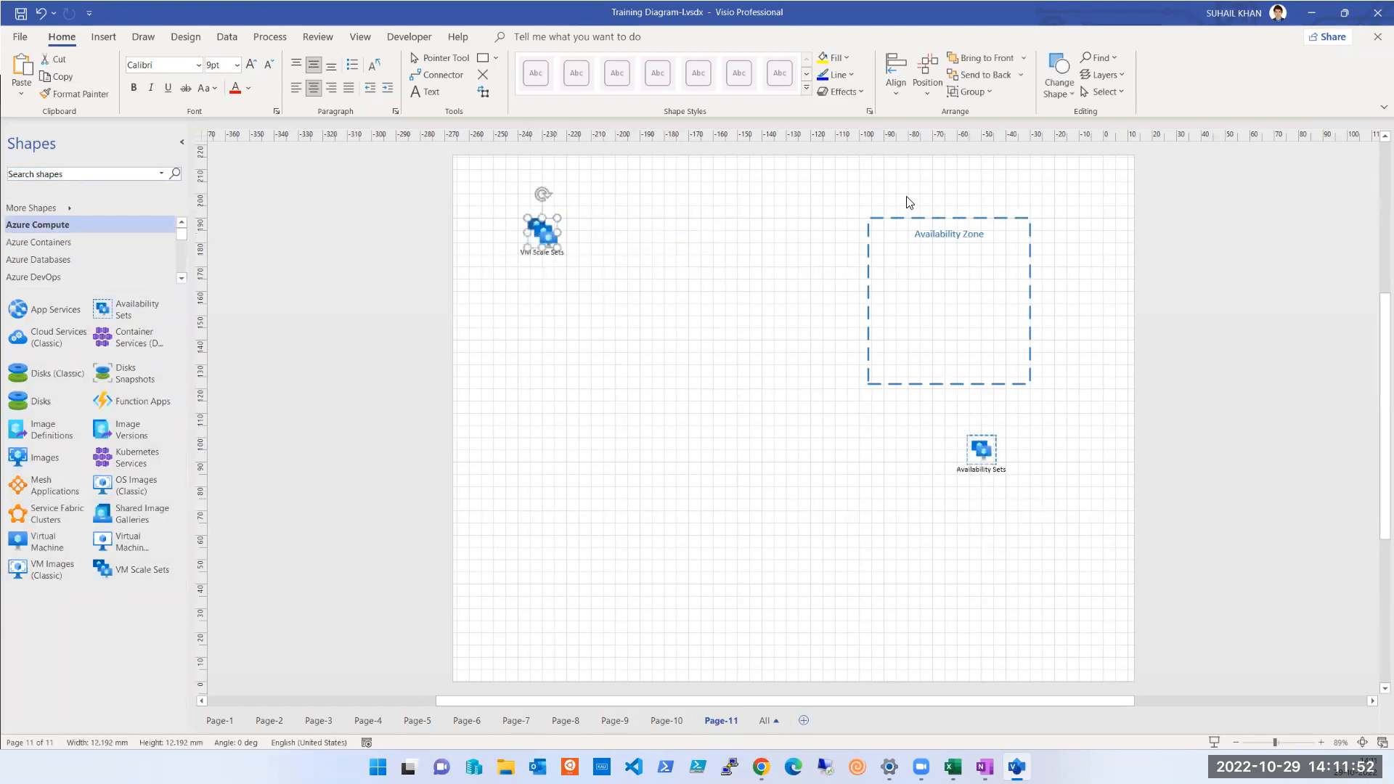
pyautogui.moveTo(798, 185); pyautogui.dragTo(644, 211)
pyautogui.moveTo(543, 231); pyautogui.dragTo(553, 554)
pyautogui.moveTo(964, 469); pyautogui.dragTo(960, 261)
pyautogui.moveTo(719, 198); pyautogui.dragTo(578, 193)
pyautogui.moveTo(961, 252); pyautogui.dragTo(842, 259)
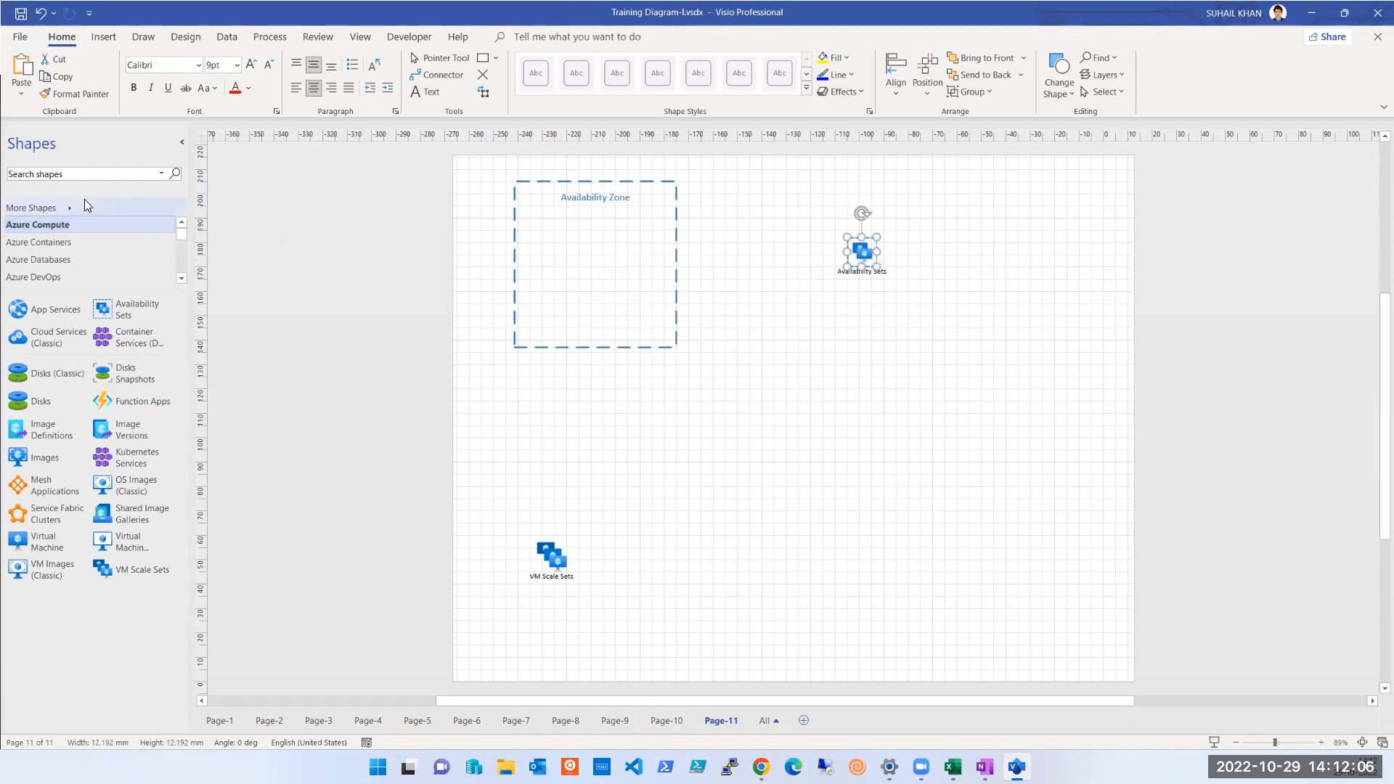
# Search the shapes for "server", place a Data Center shape inside the Availability Zone container and duplicate it twice
pyautogui.click(69, 175)
pyautogui.write('server')
pyautogui.press('Return')
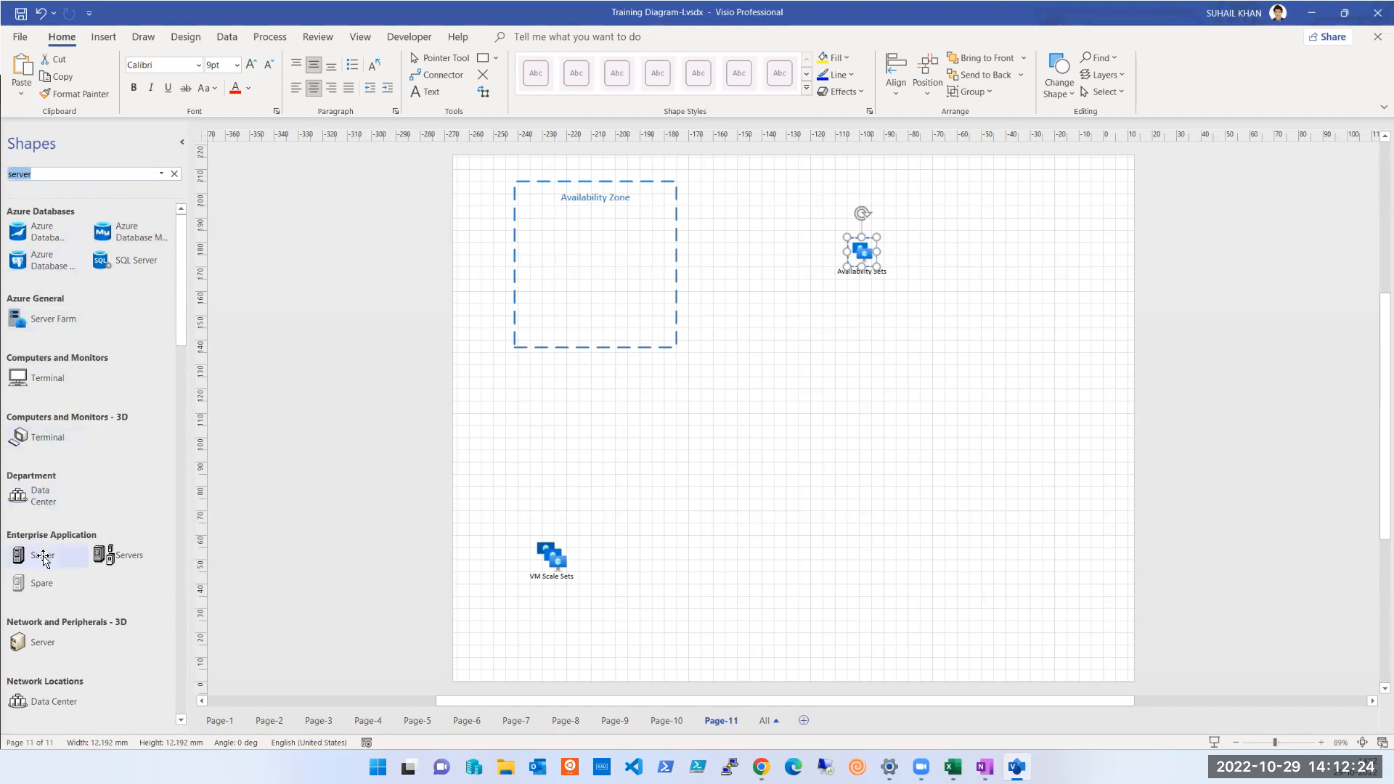
pyautogui.moveTo(42, 561); pyautogui.dragTo(553, 233)
pyautogui.hotkey('ctrl', 'z')
pyautogui.moveTo(33, 495); pyautogui.dragTo(554, 219)
pyautogui.hotkey('ctrl', 'd')
pyautogui.hotkey('ctrl', 'd')
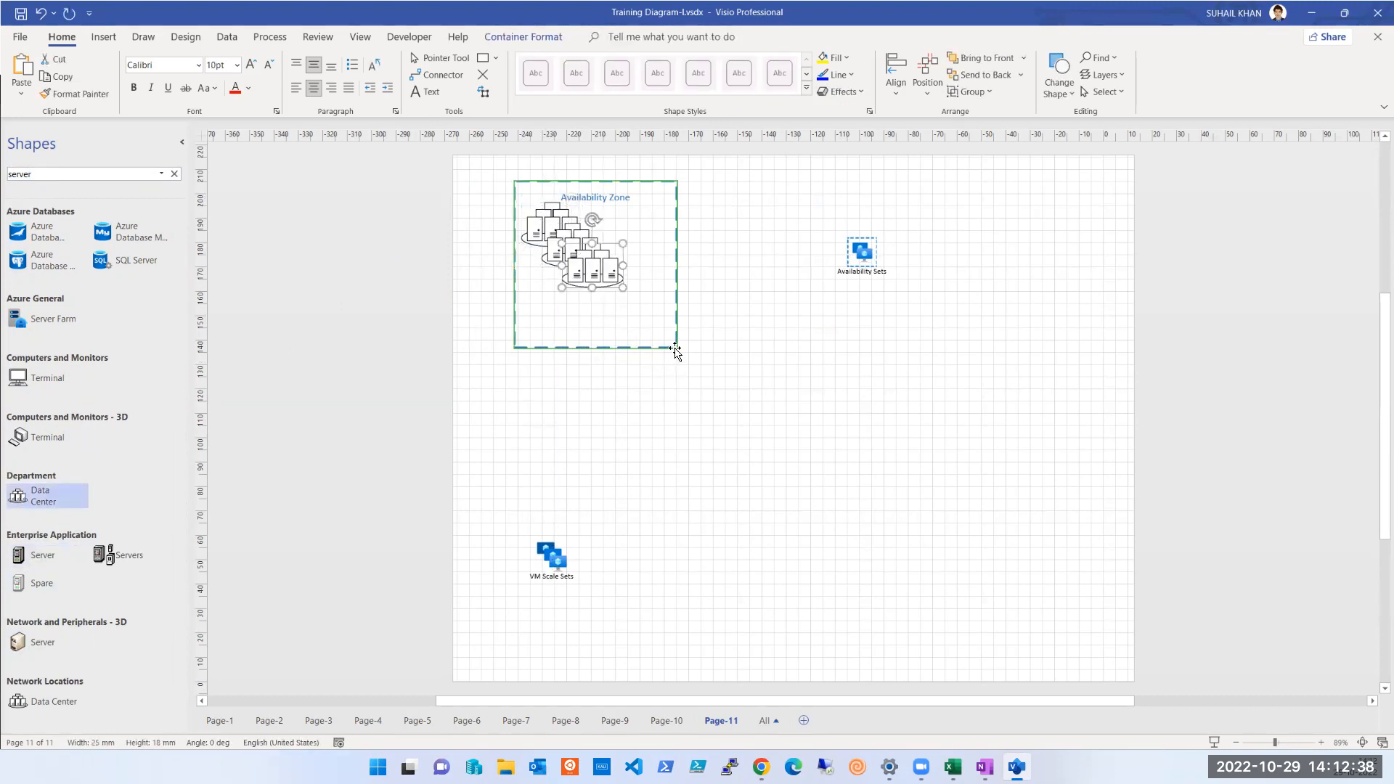
# Enlarge the Availability Zone container and spread the three data center shapes apart inside it
pyautogui.click(676, 347)
pyautogui.moveTo(677, 347); pyautogui.dragTo(762, 434)
pyautogui.moveTo(593, 265); pyautogui.dragTo(640, 391)
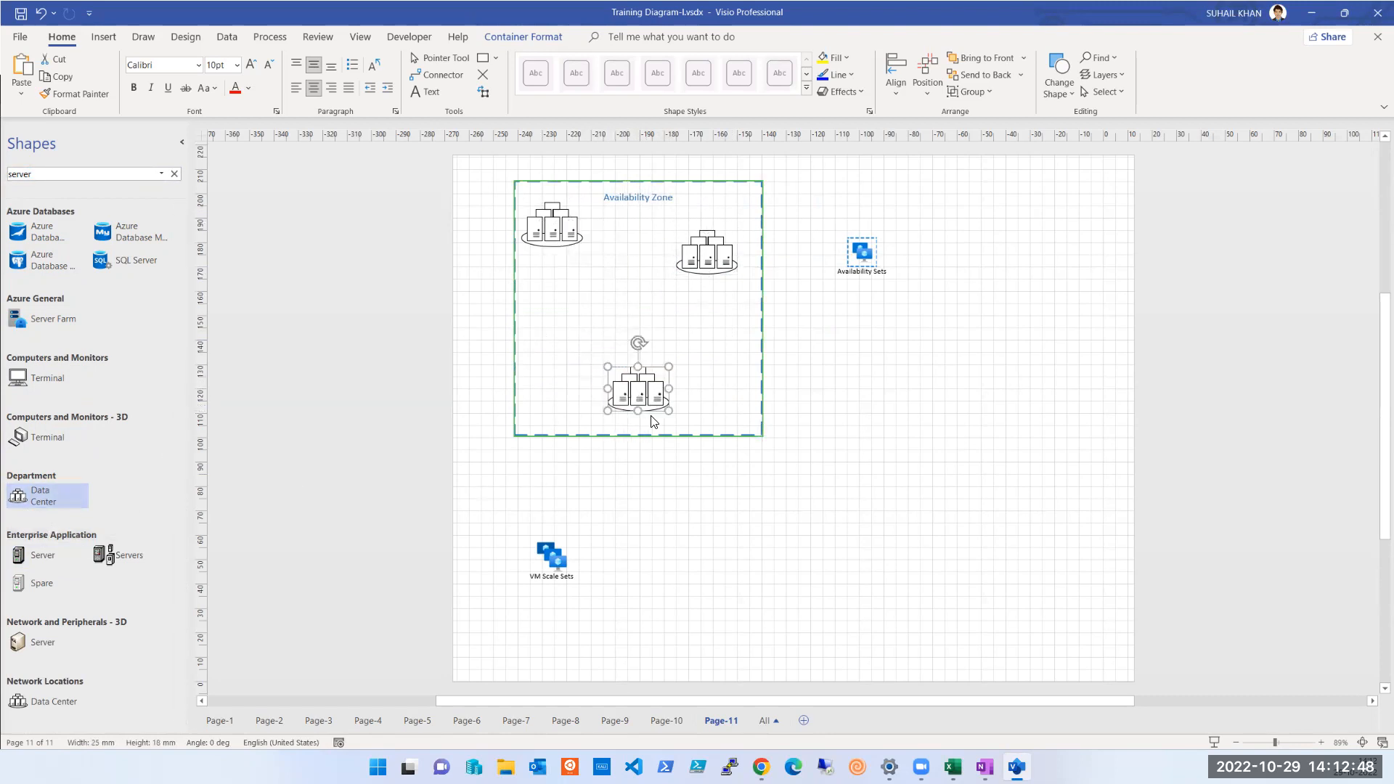
# Label the lower data center Datacenter1 and copy that label onto the upper-left data center
pyautogui.press('Escape')
pyautogui.write('Dat')
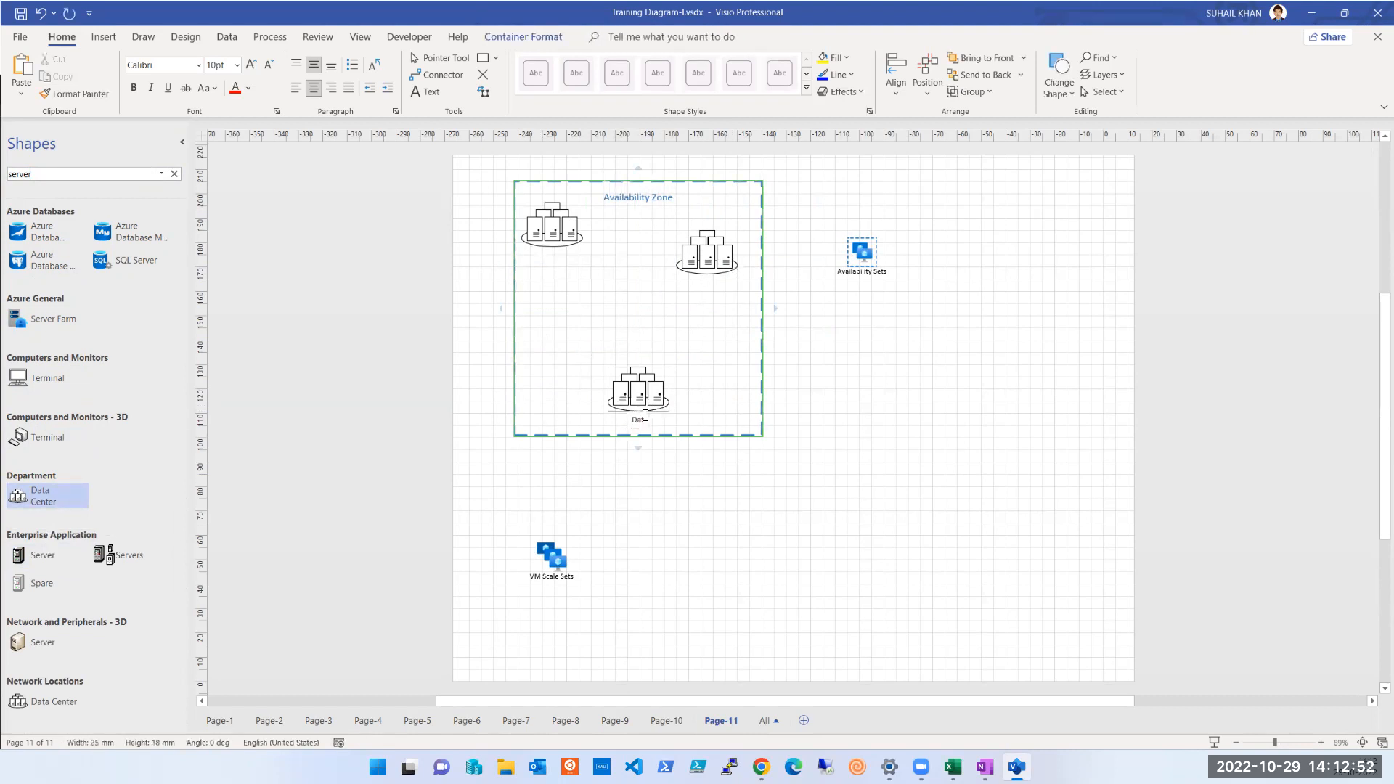
pyautogui.write('acenter1')
pyautogui.doubleClick(645, 419)
pyautogui.hotkey('ctrl', 'c')
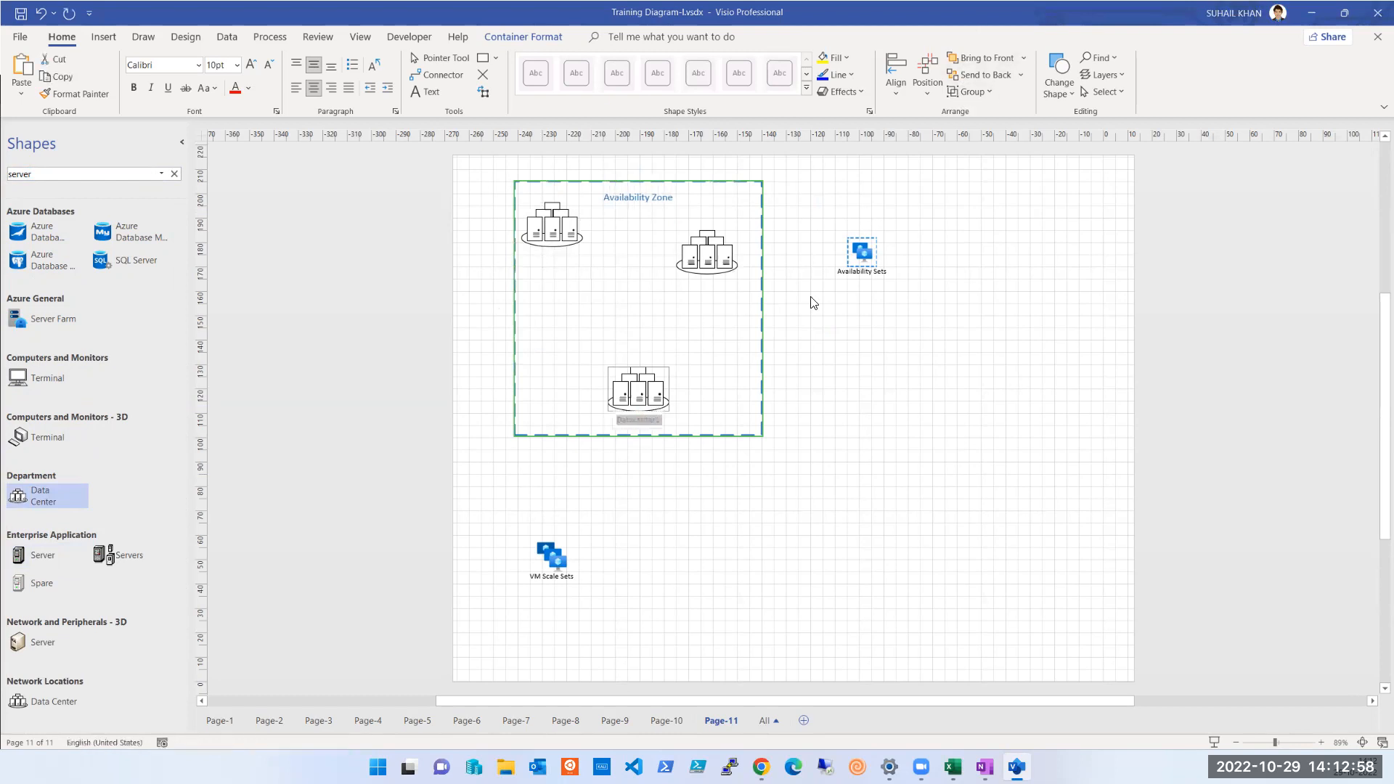
pyautogui.click(566, 251)
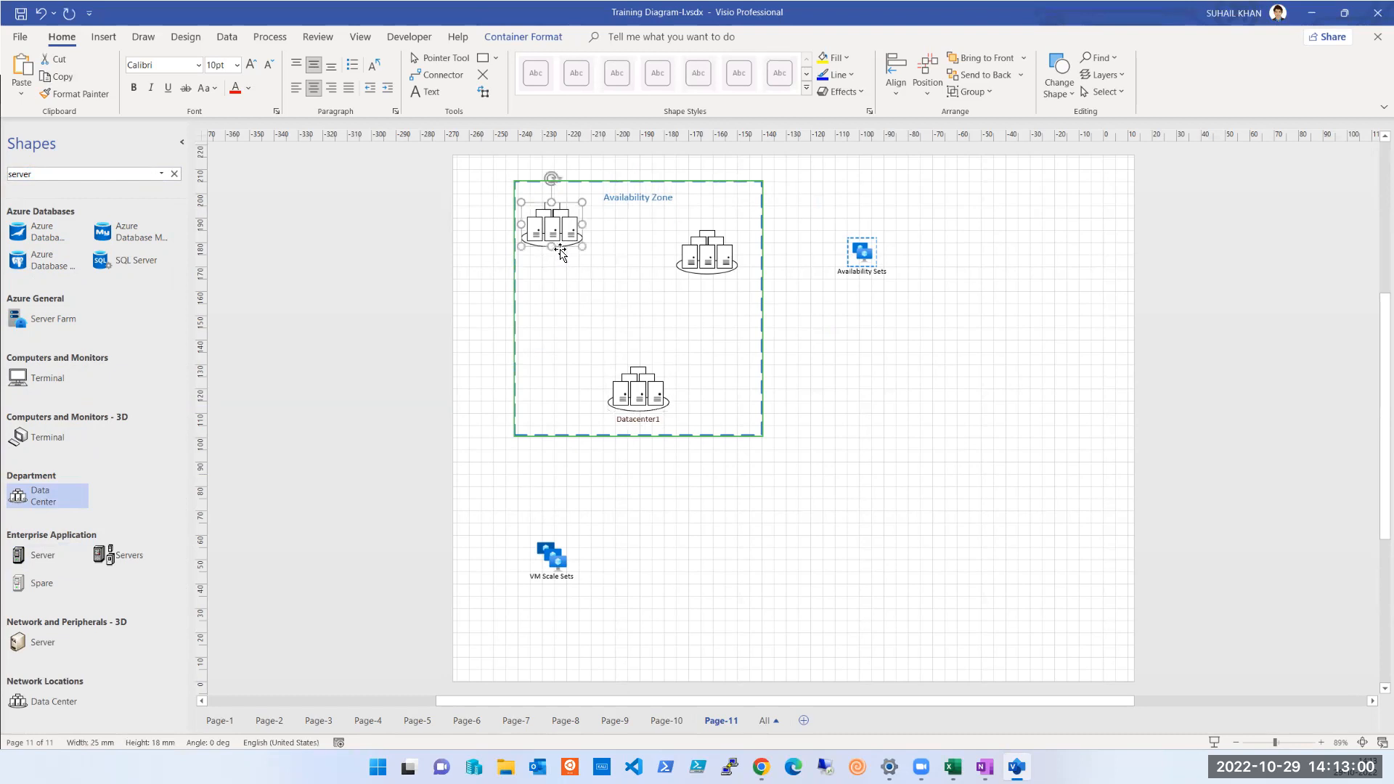
pyautogui.doubleClick(558, 237)
pyautogui.hotkey('ctrl', 'v')
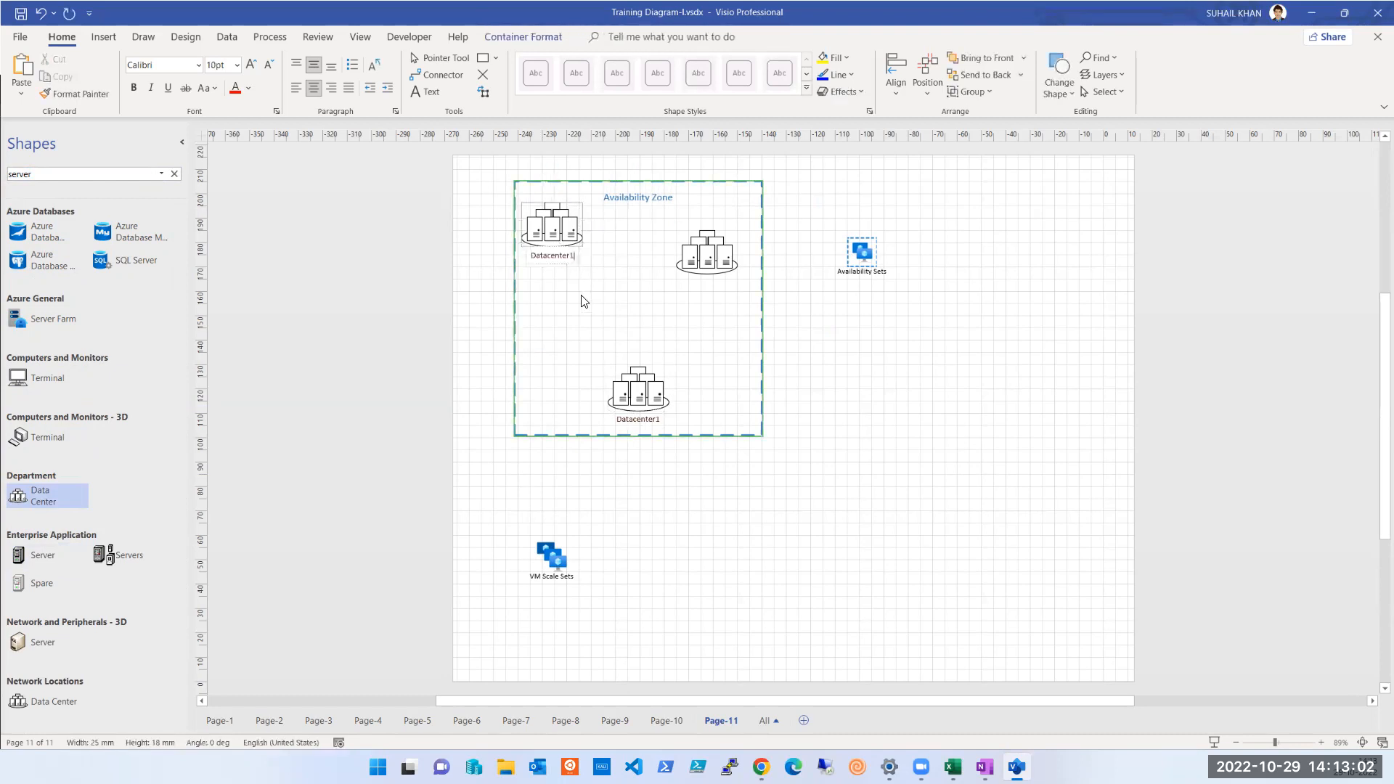
# Label the right data center Datacenter2 and the lower one Datacenter3, and align Datacenter2 level with Datacenter1
pyautogui.doubleClick(709, 277)
pyautogui.hotkey('ctrl', 'v')
pyautogui.press('BackSpace')
pyautogui.write('2')
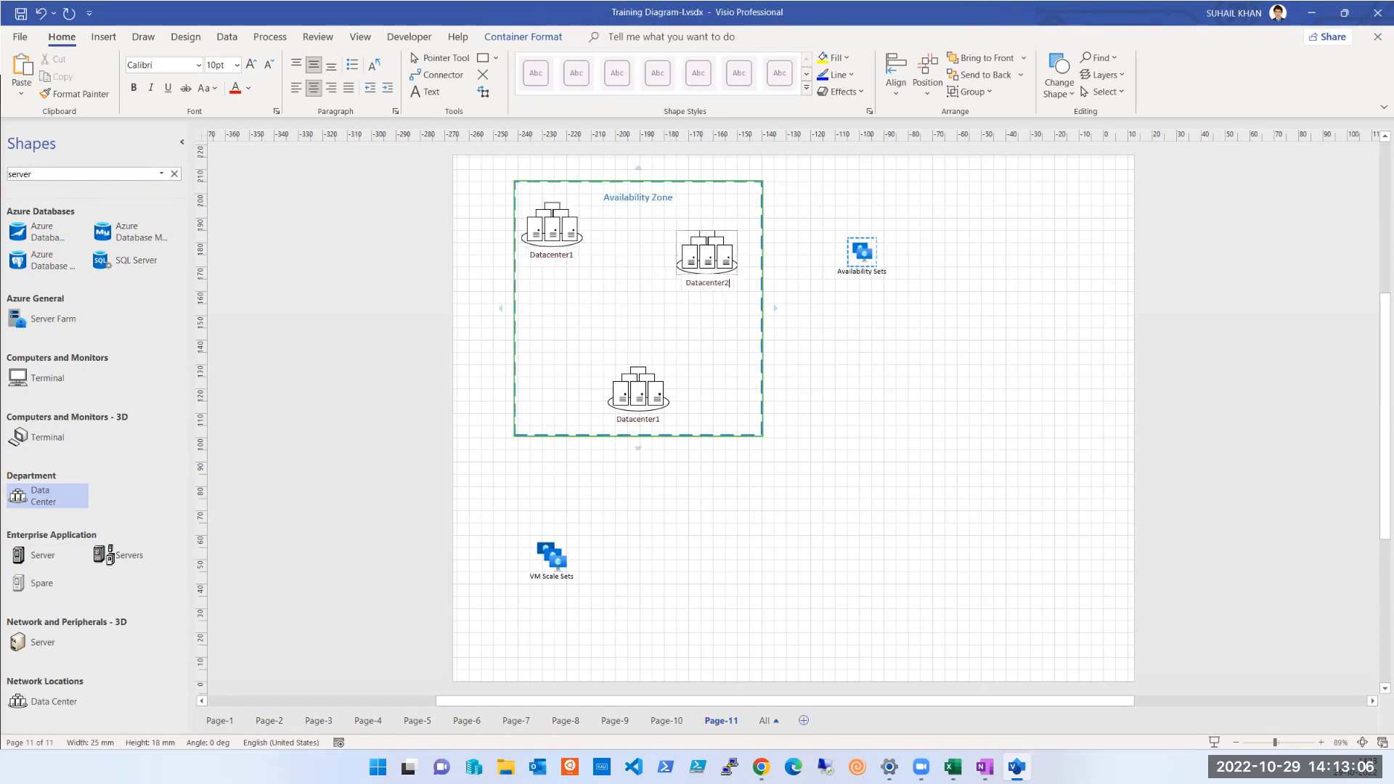
pyautogui.doubleClick(635, 426)
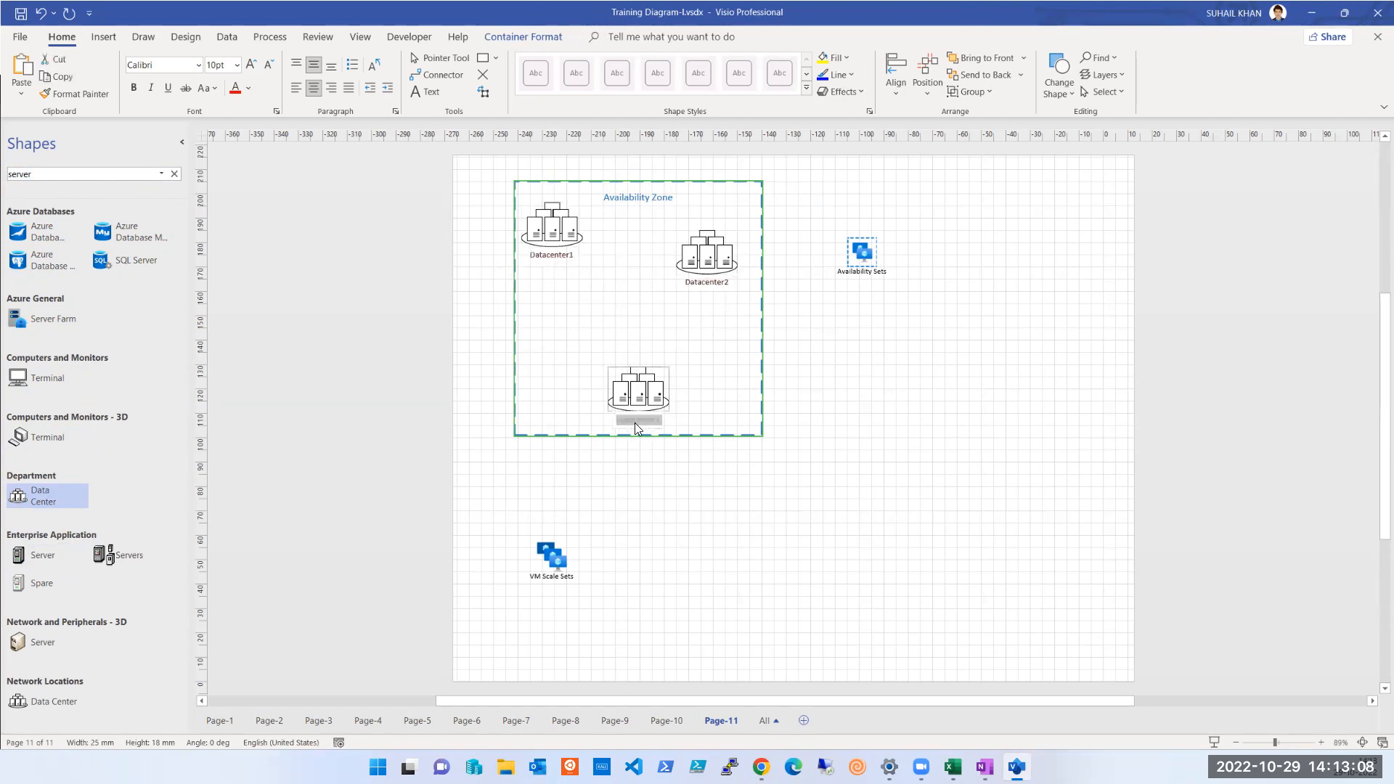
pyautogui.hotkey('ctrl', 'v')
pyautogui.write('3')
pyautogui.press('BackSpace')
pyautogui.press('BackSpace')
pyautogui.write('3')
pyautogui.moveTo(713, 263); pyautogui.dragTo(710, 235)
pyautogui.click(706, 340)
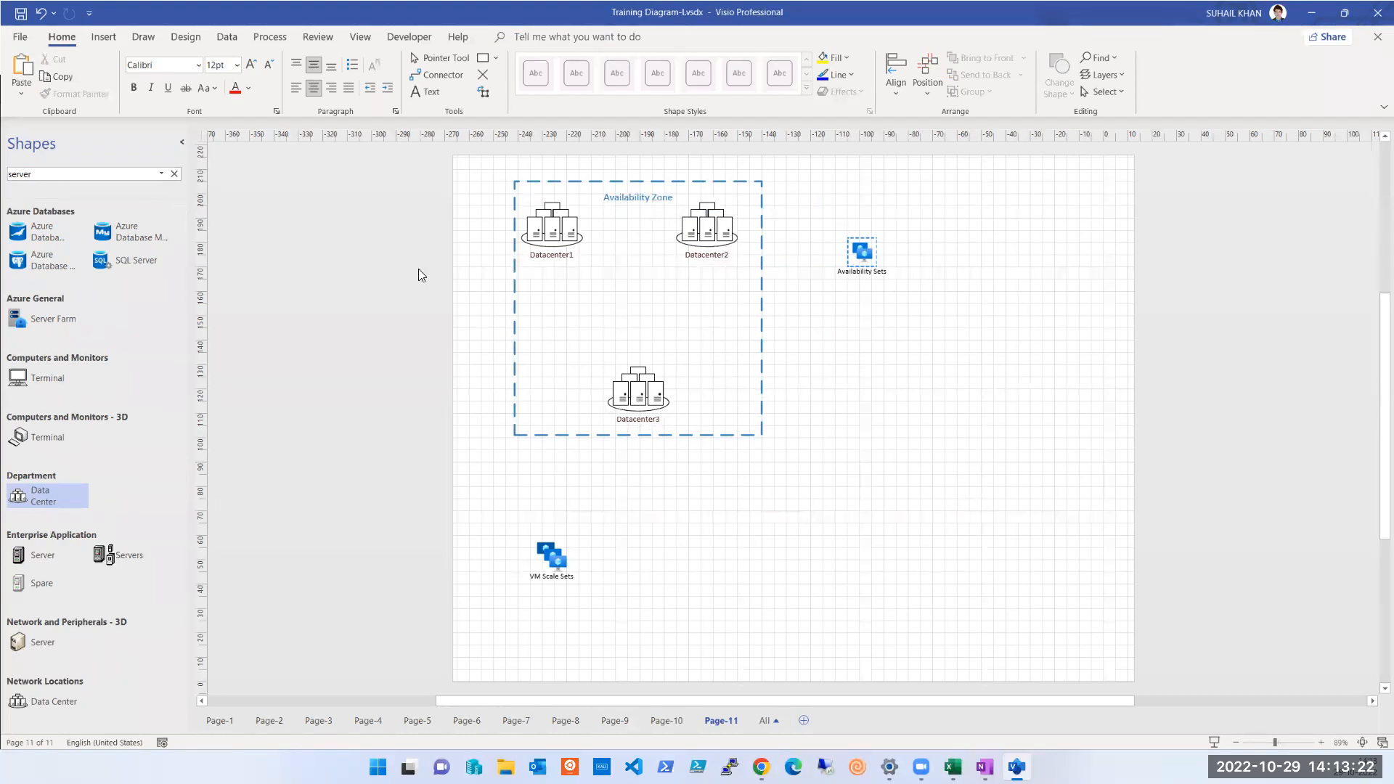
# Place a Terminal shape from Computers and Monitors in the page's lower-right area and label it "Banking App"
pyautogui.click(39, 170)
pyautogui.moveTo(40, 391); pyautogui.dragTo(995, 572)
pyautogui.press('Escape')
pyautogui.doubleClick(997, 599)
pyautogui.write('Ban')
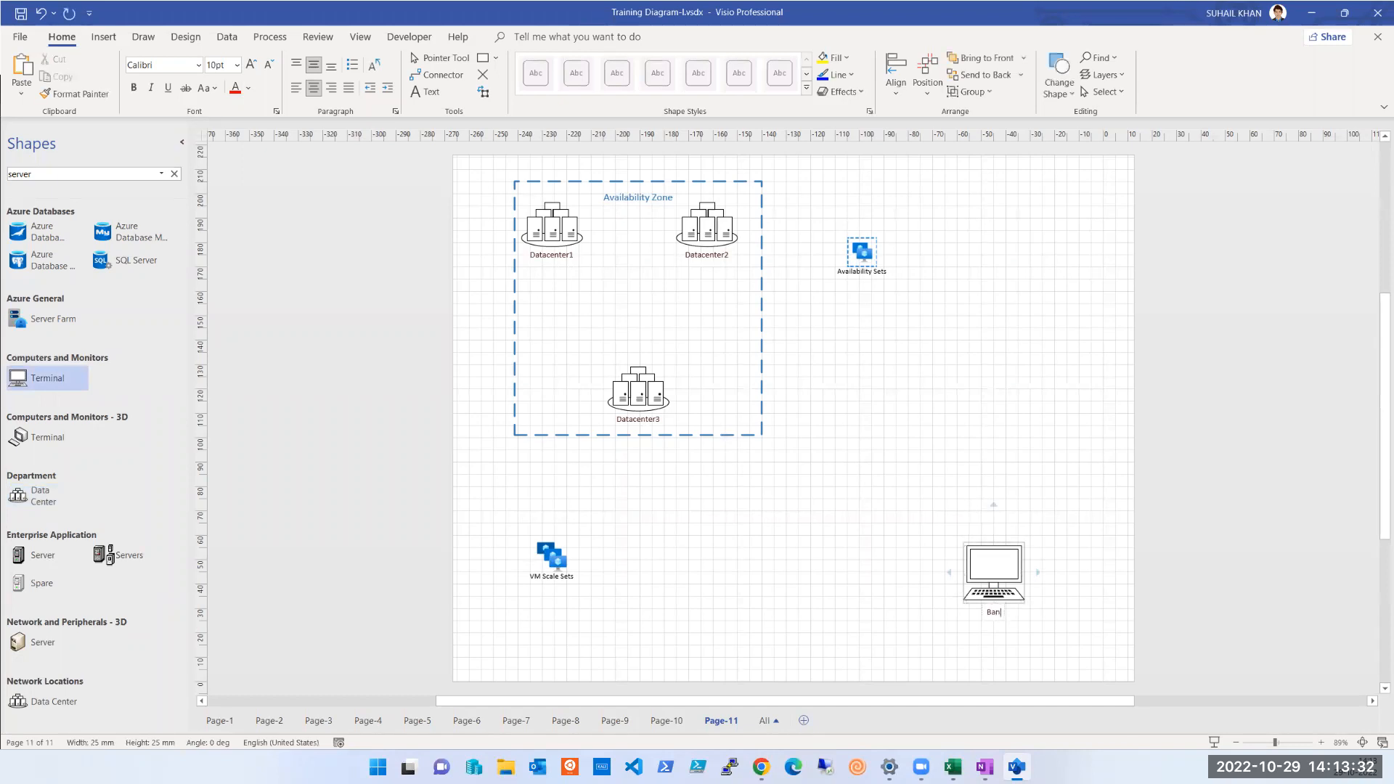
pyautogui.write('king App')
pyautogui.click(853, 581)
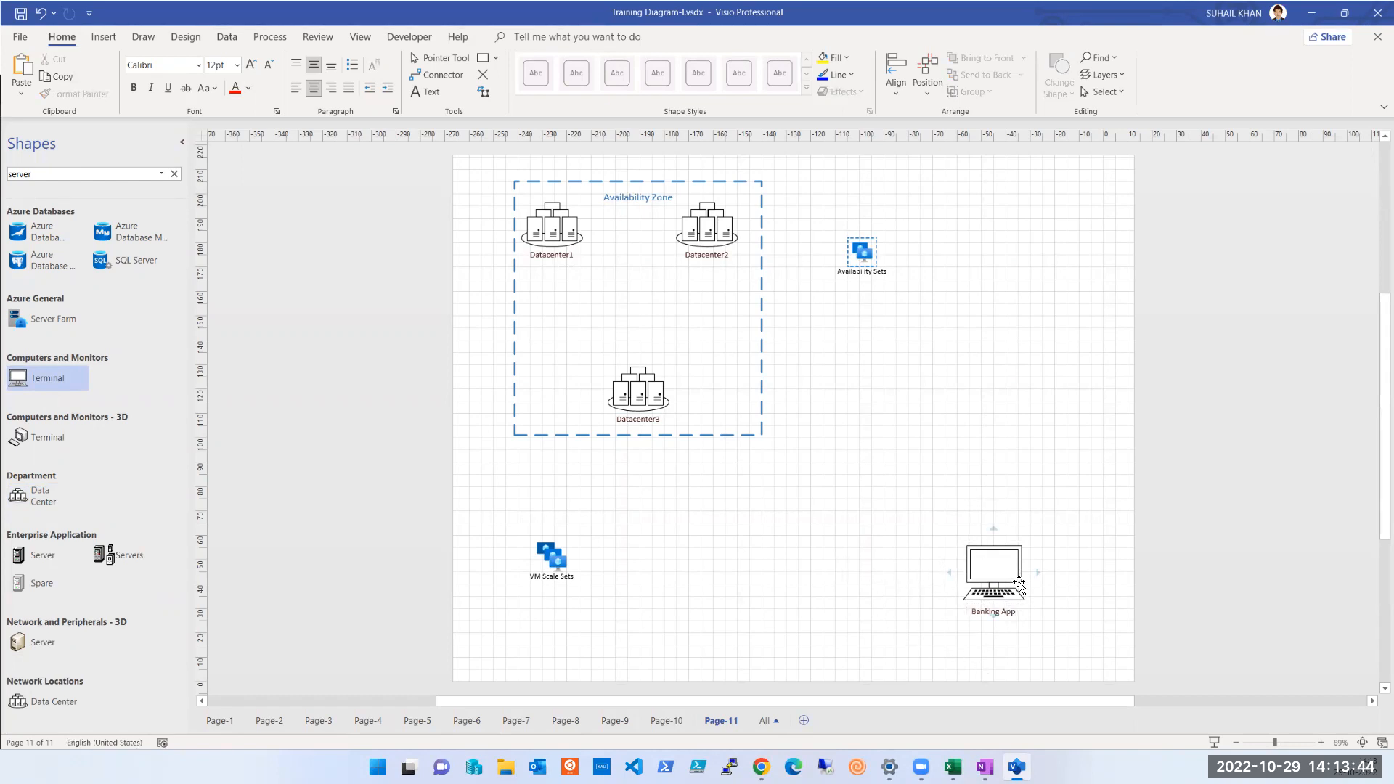
# Add a second line reading "Citi.com/ 172.162.10.2" to the Banking App label
pyautogui.click(1004, 614)
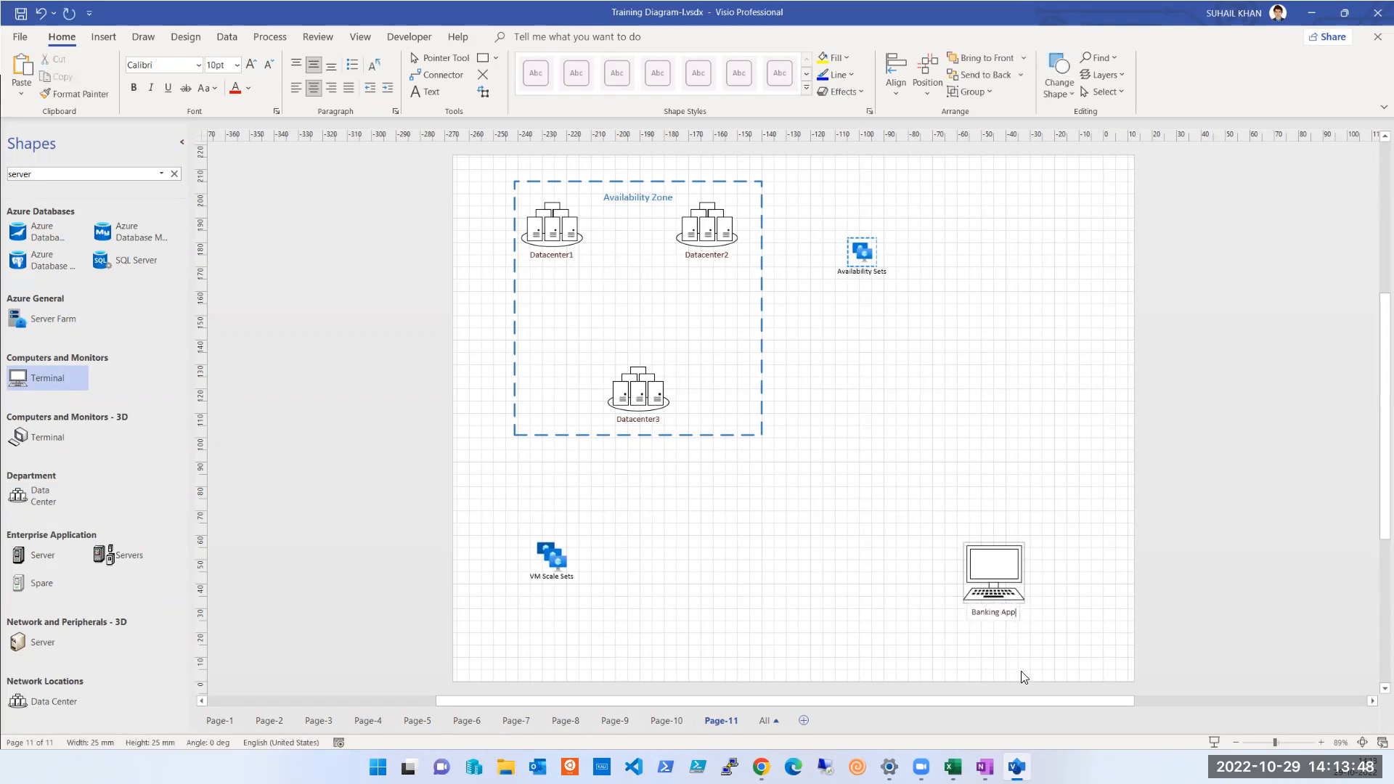
pyautogui.write('citi.com/')
pyautogui.write('17')
pyautogui.write('2.162.10.2')
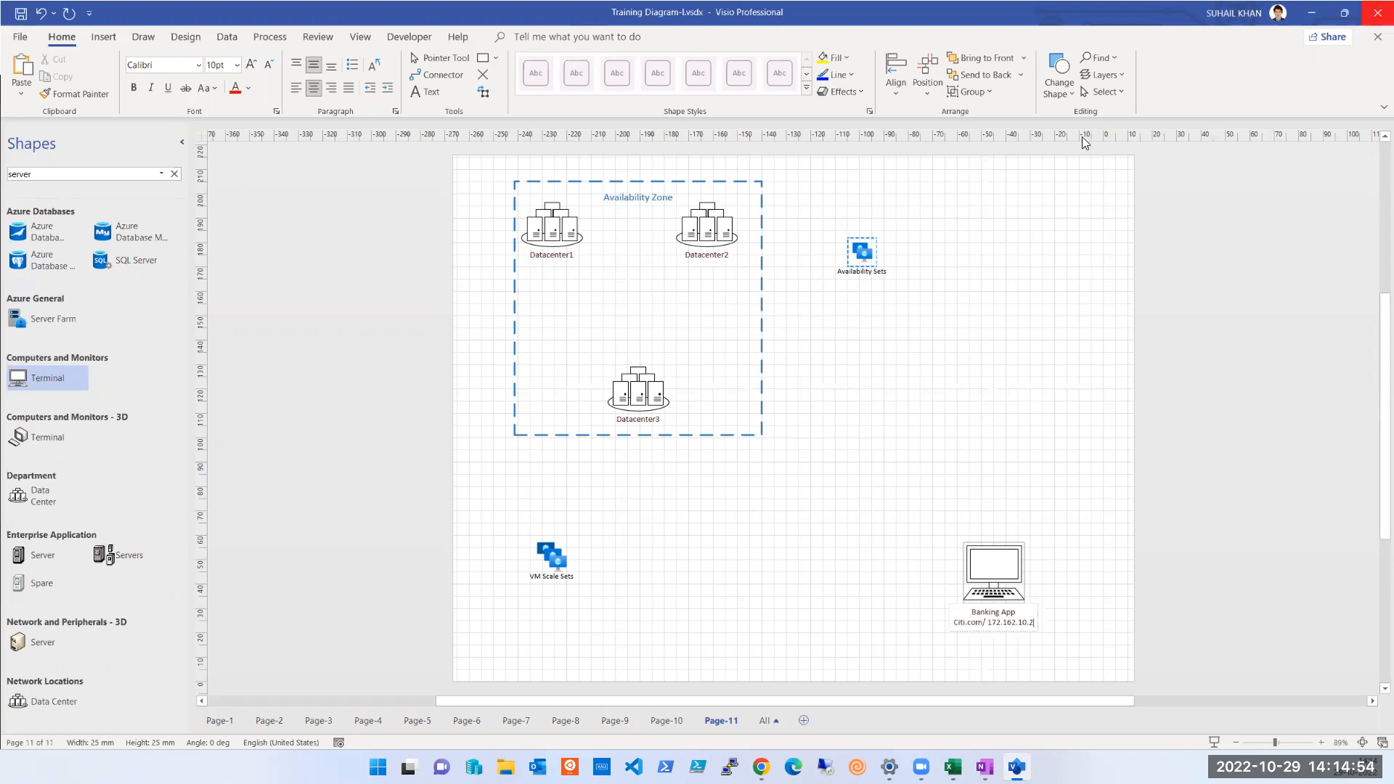
pyautogui.click(1250, 371)
pyautogui.hotkey('alt', 'Tab')
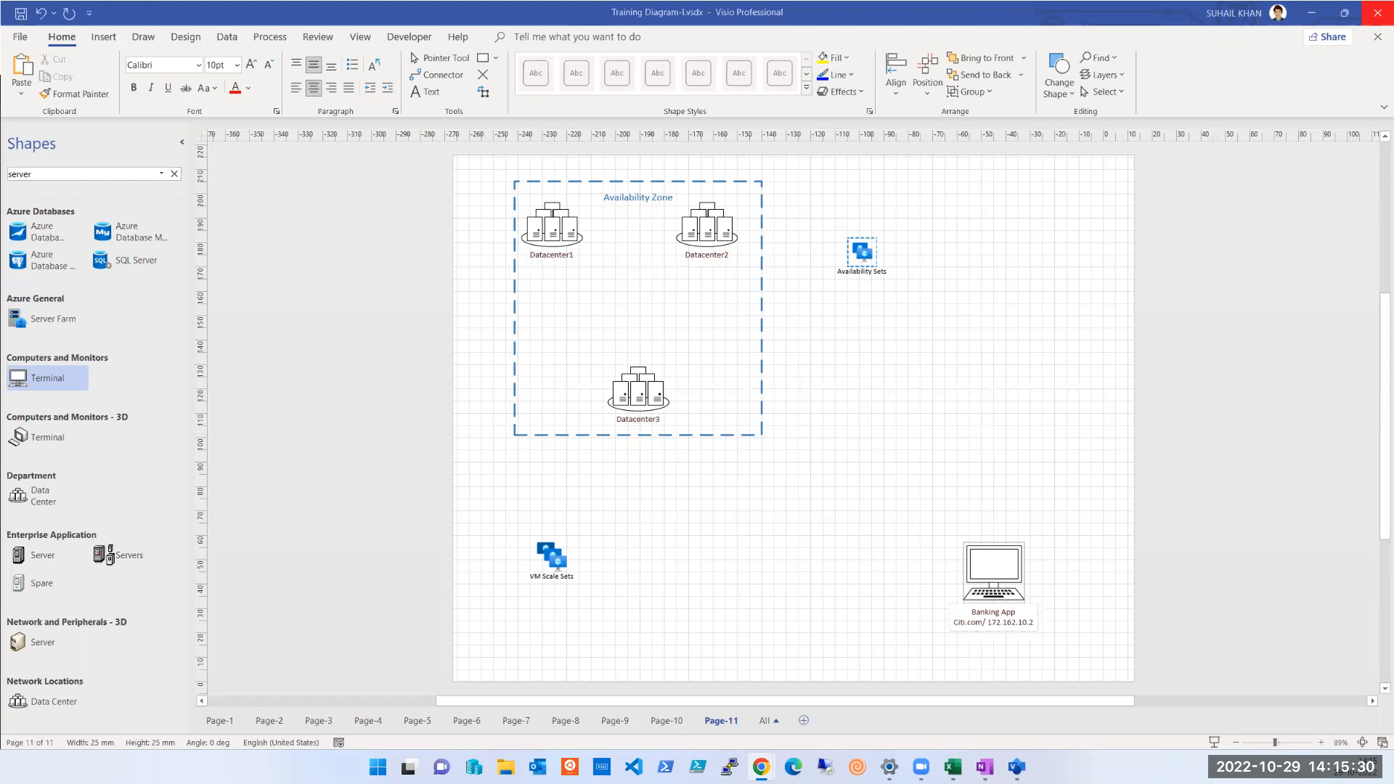
# Replace the IP address in the Banking App label with 203.10.10.10
pyautogui.click(1022, 622)
pyautogui.moveTo(987, 622); pyautogui.dragTo(1051, 621)
pyautogui.write('203.')
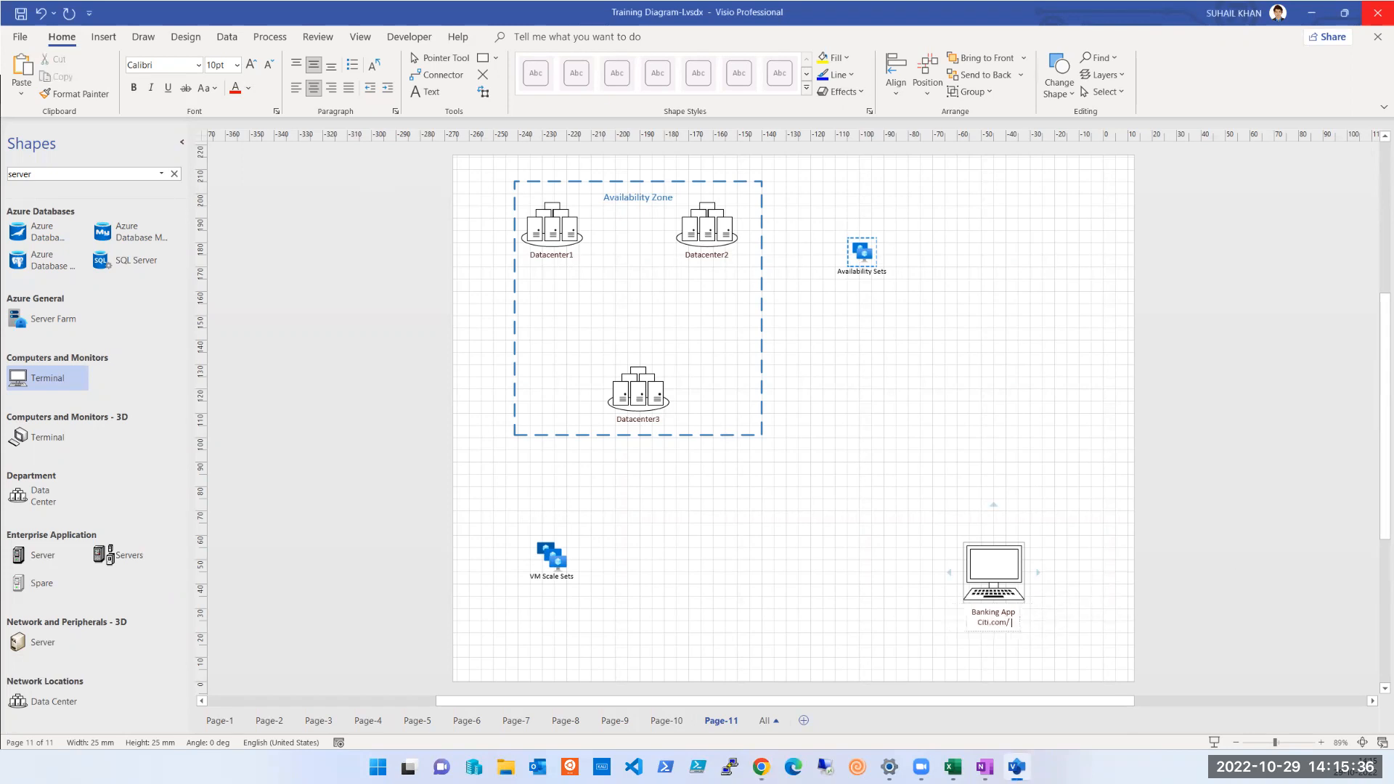
pyautogui.write('10.10.10')
pyautogui.hotkey('shift', 'Left')
pyautogui.hotkey('shift', 'Left')
pyautogui.hotkey('shift', 'Left')
pyautogui.hotkey('shift', 'Left')
pyautogui.hotkey('shift', 'Left')
pyautogui.hotkey('shift', 'Left')
pyautogui.hotkey('shift', 'Left')
pyautogui.hotkey('shift', 'Left')
pyautogui.hotkey('shift', 'Left')
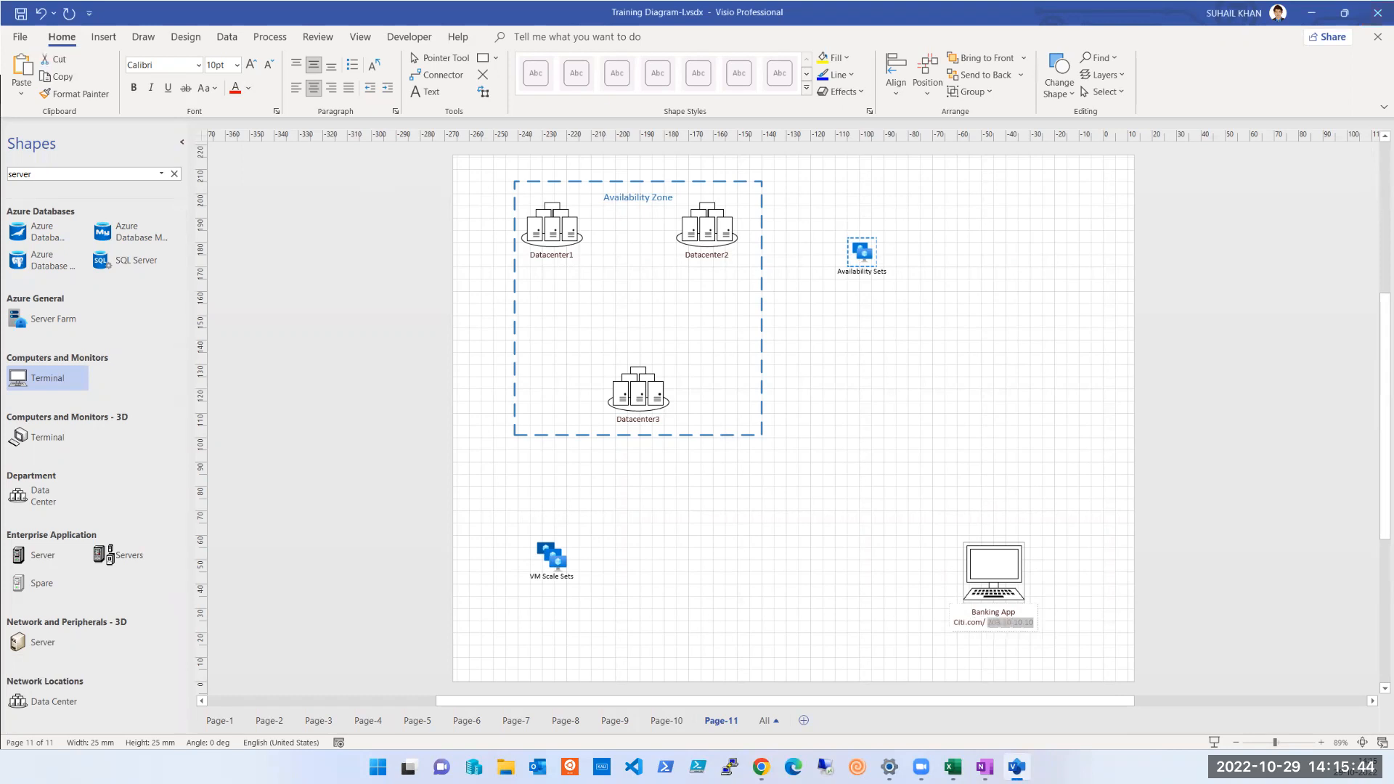
pyautogui.hotkey('alt', 'Tab')
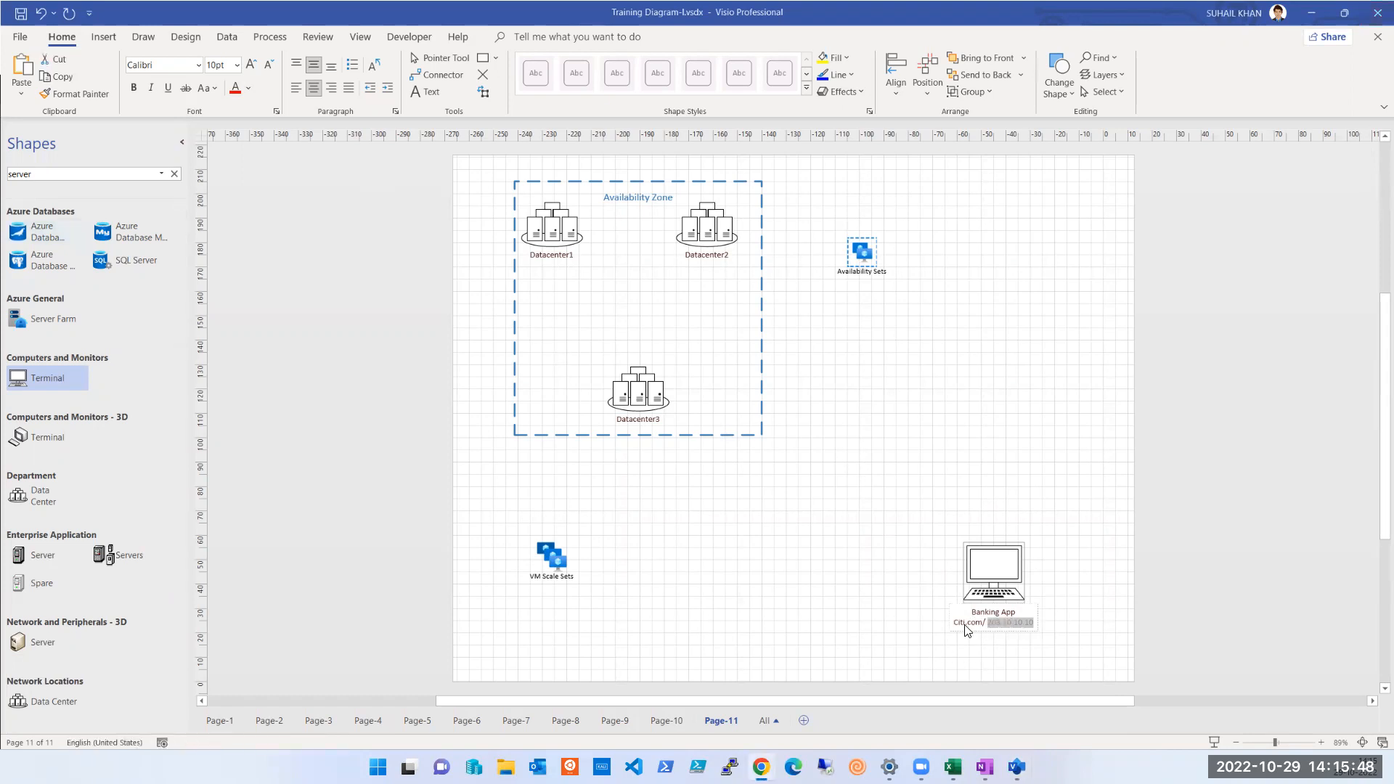
pyautogui.hotkey('alt', 'Tab')
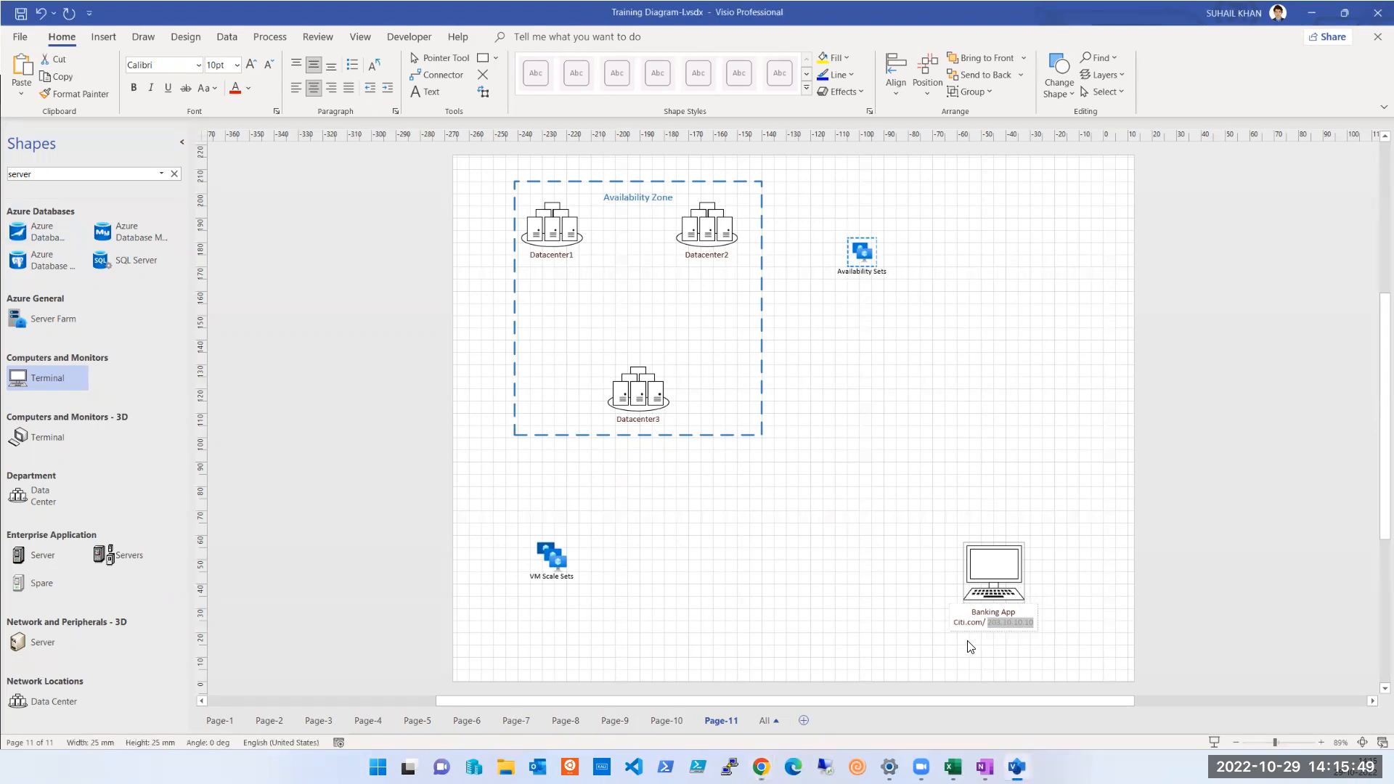
pyautogui.click(941, 588)
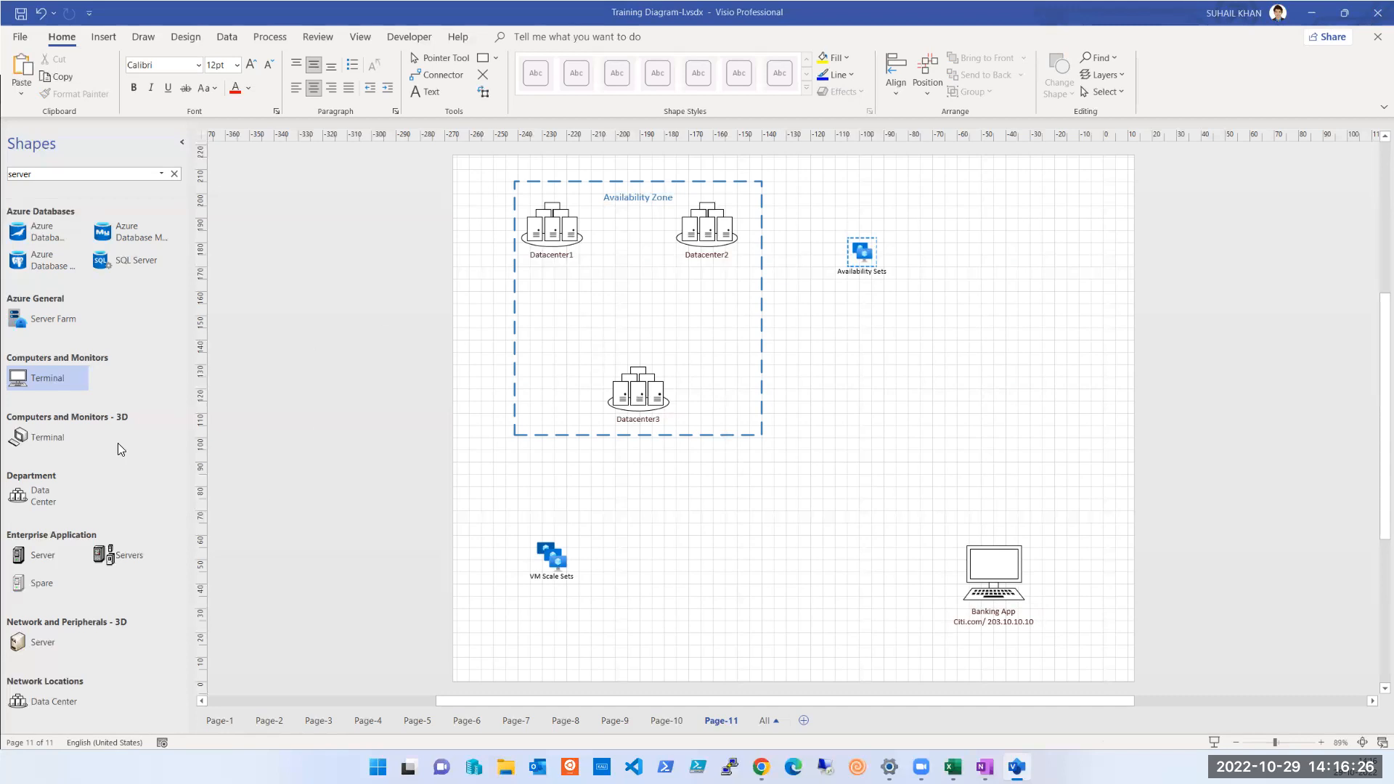
# Place an Enterprise Application Server shape on each of the three data centers and select the one at Datacenter1
pyautogui.moveTo(26, 557); pyautogui.dragTo(538, 241)
pyautogui.moveTo(60, 548); pyautogui.dragTo(706, 247)
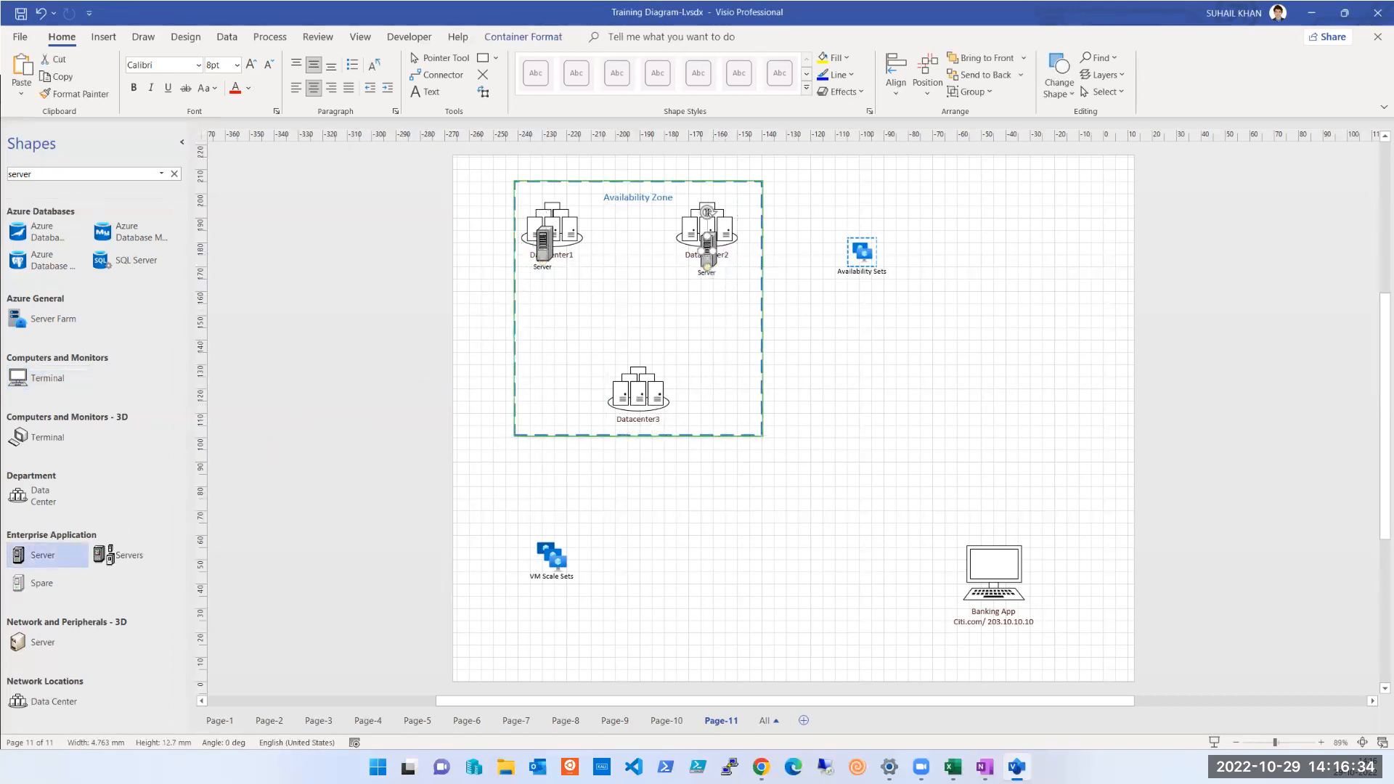
pyautogui.moveTo(33, 556); pyautogui.dragTo(636, 368)
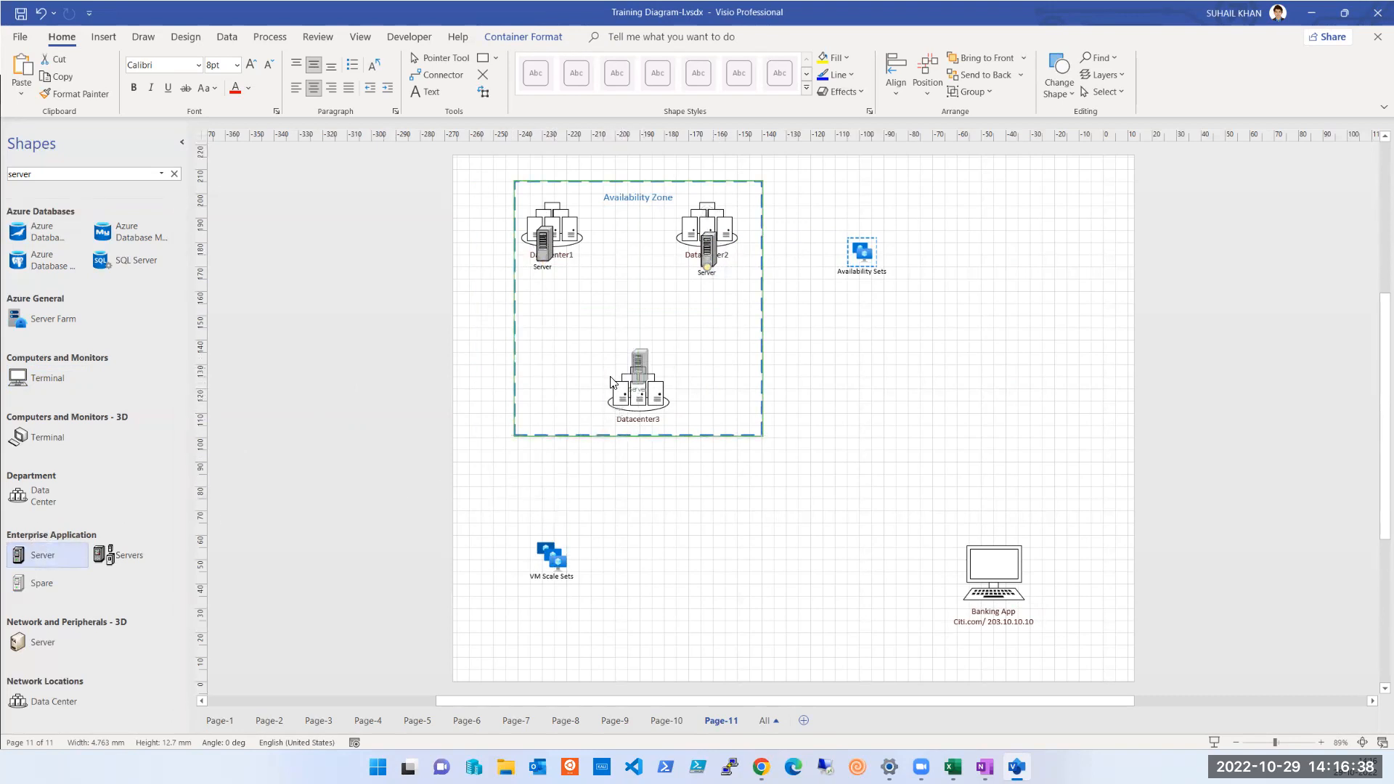
pyautogui.click(543, 269)
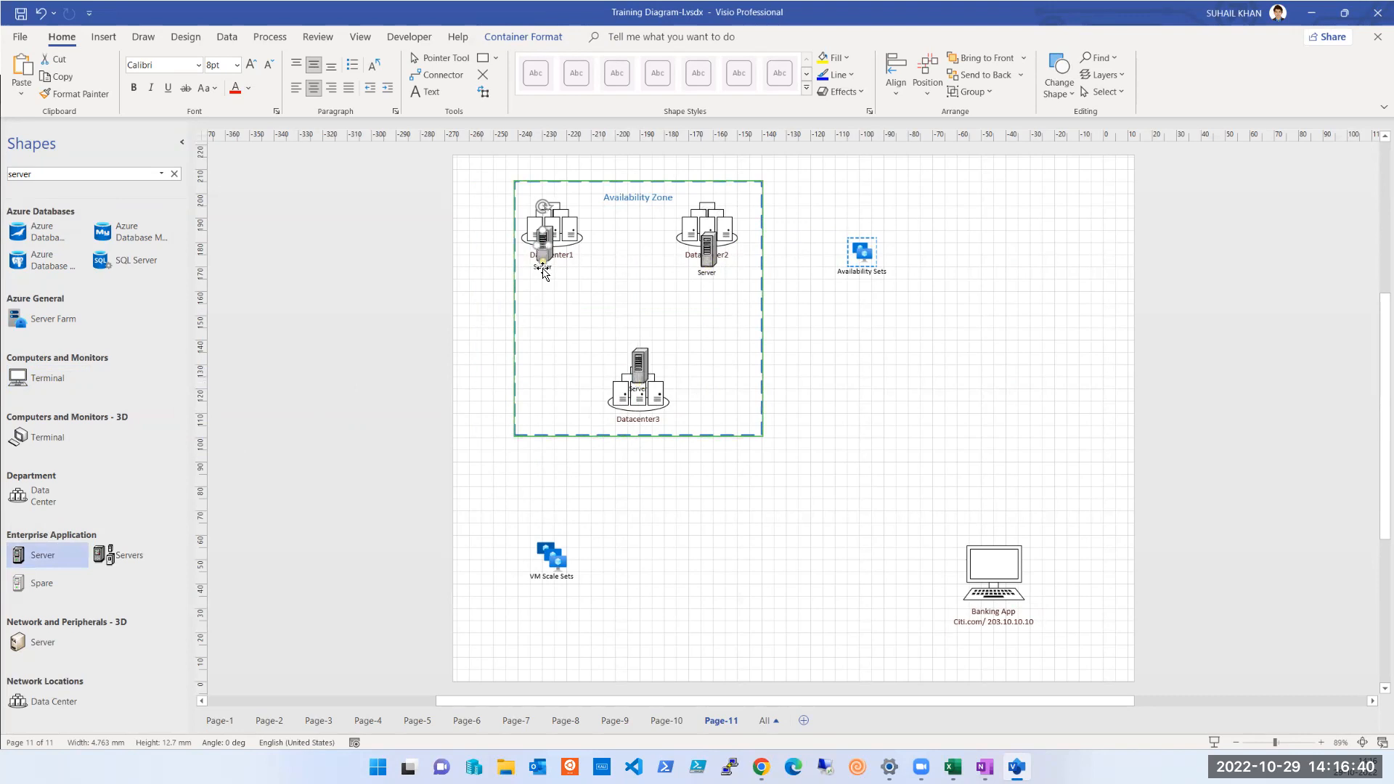
pyautogui.click(543, 267)
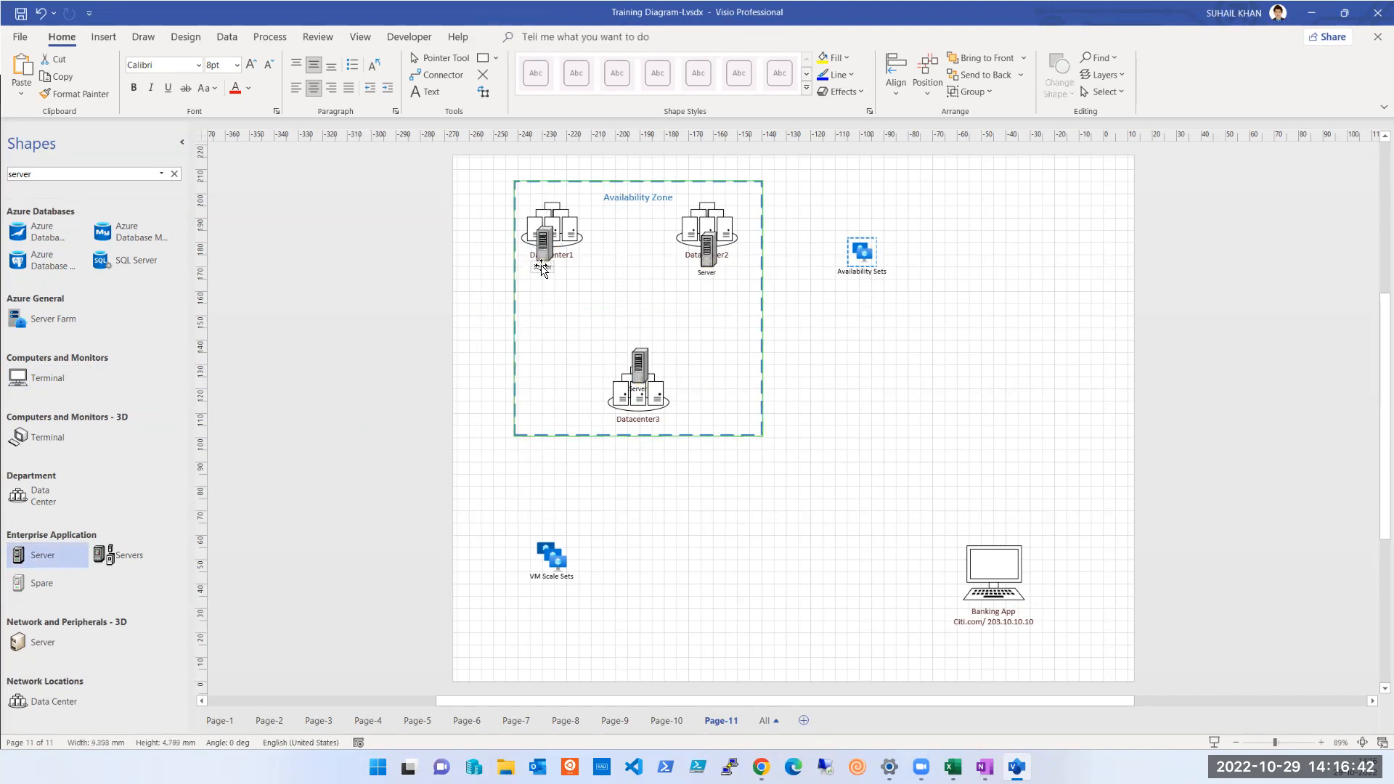
pyautogui.click(545, 266)
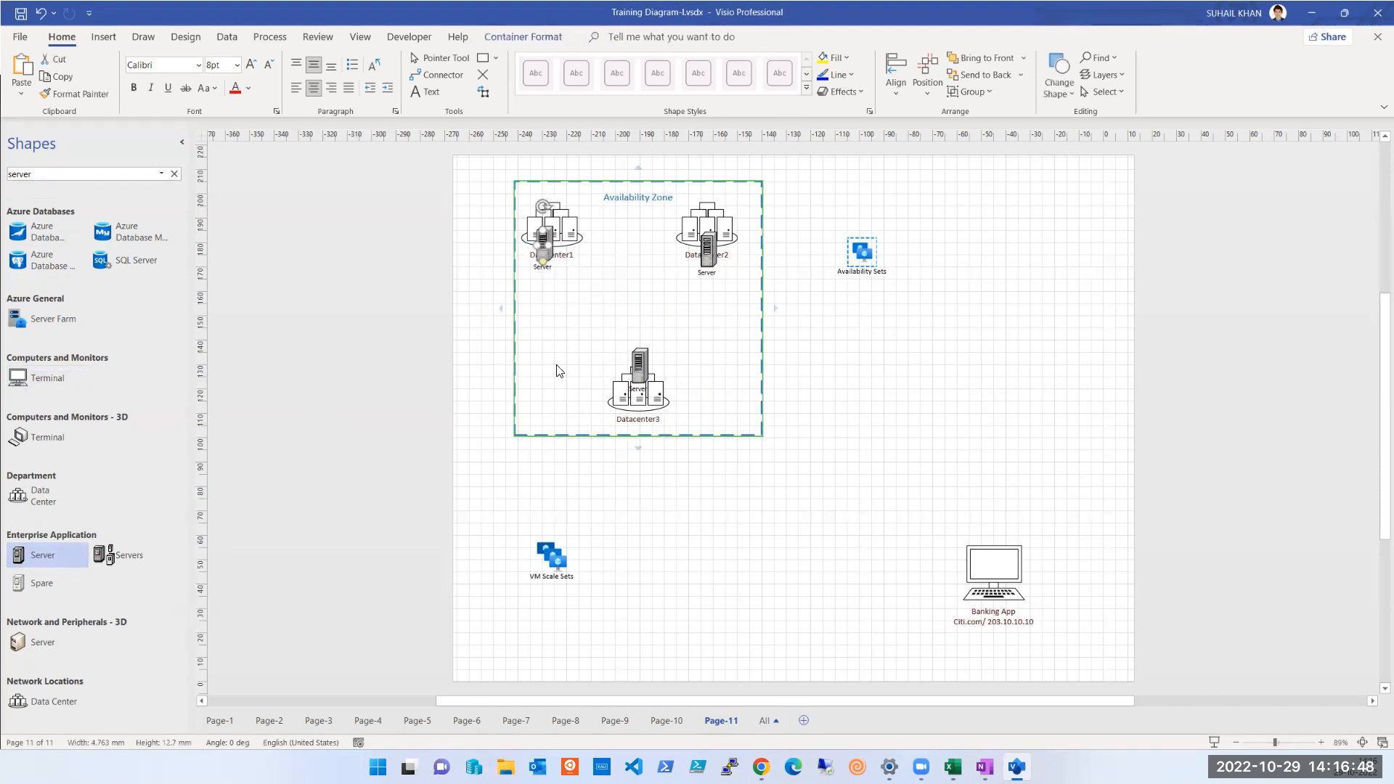
pyautogui.click(709, 273)
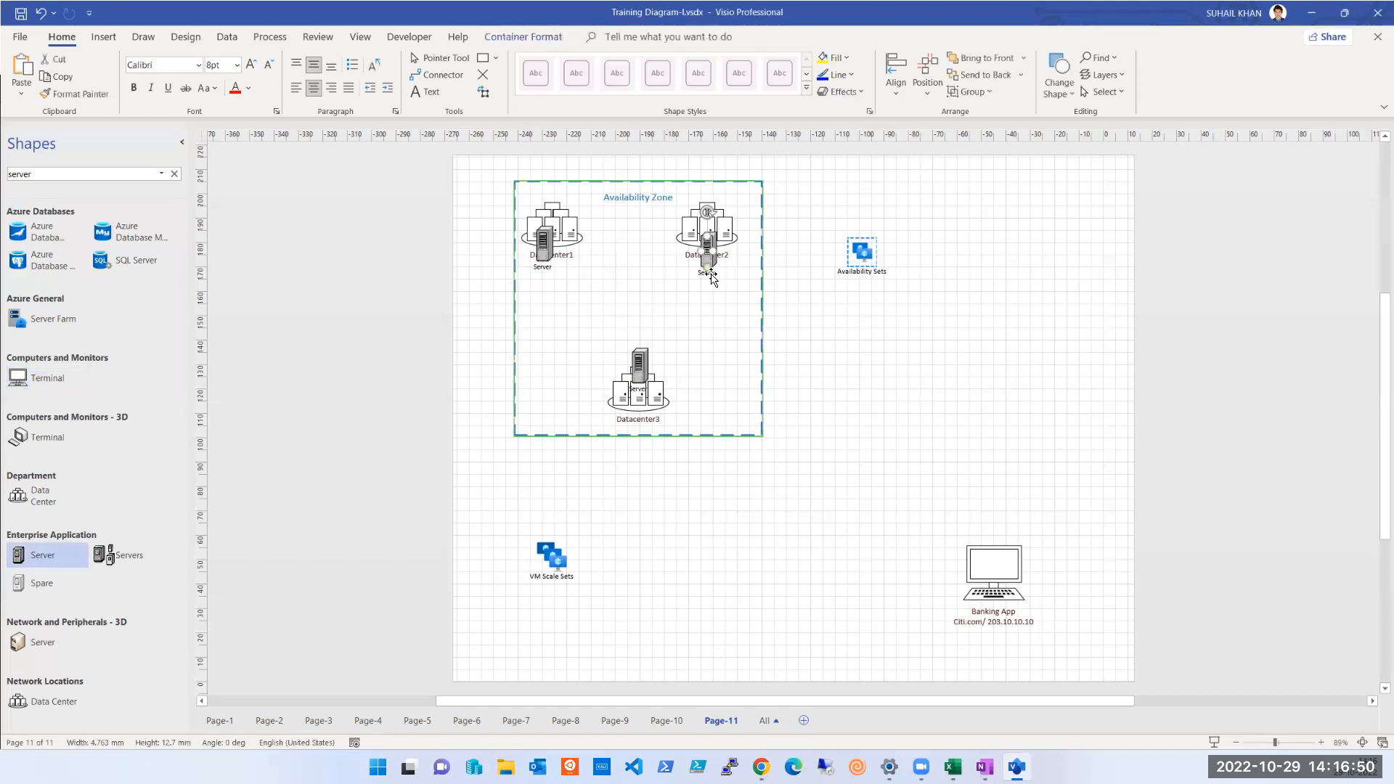
pyautogui.click(498, 297)
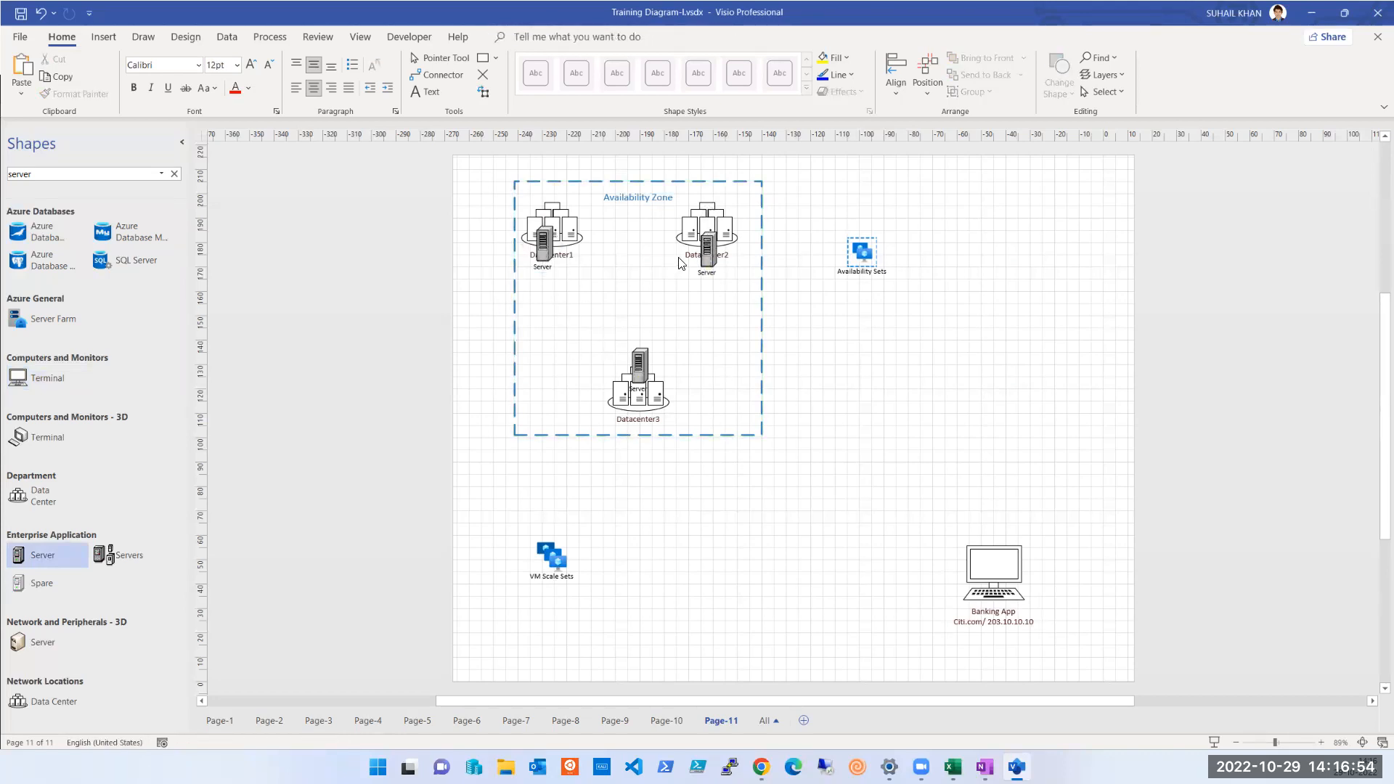
# Move the servers at Datacenter1 and Datacenter2 upward so each sits centred on top of its data center
pyautogui.moveTo(543, 243); pyautogui.dragTo(544, 197)
pyautogui.moveTo(707, 249); pyautogui.dragTo(711, 197)
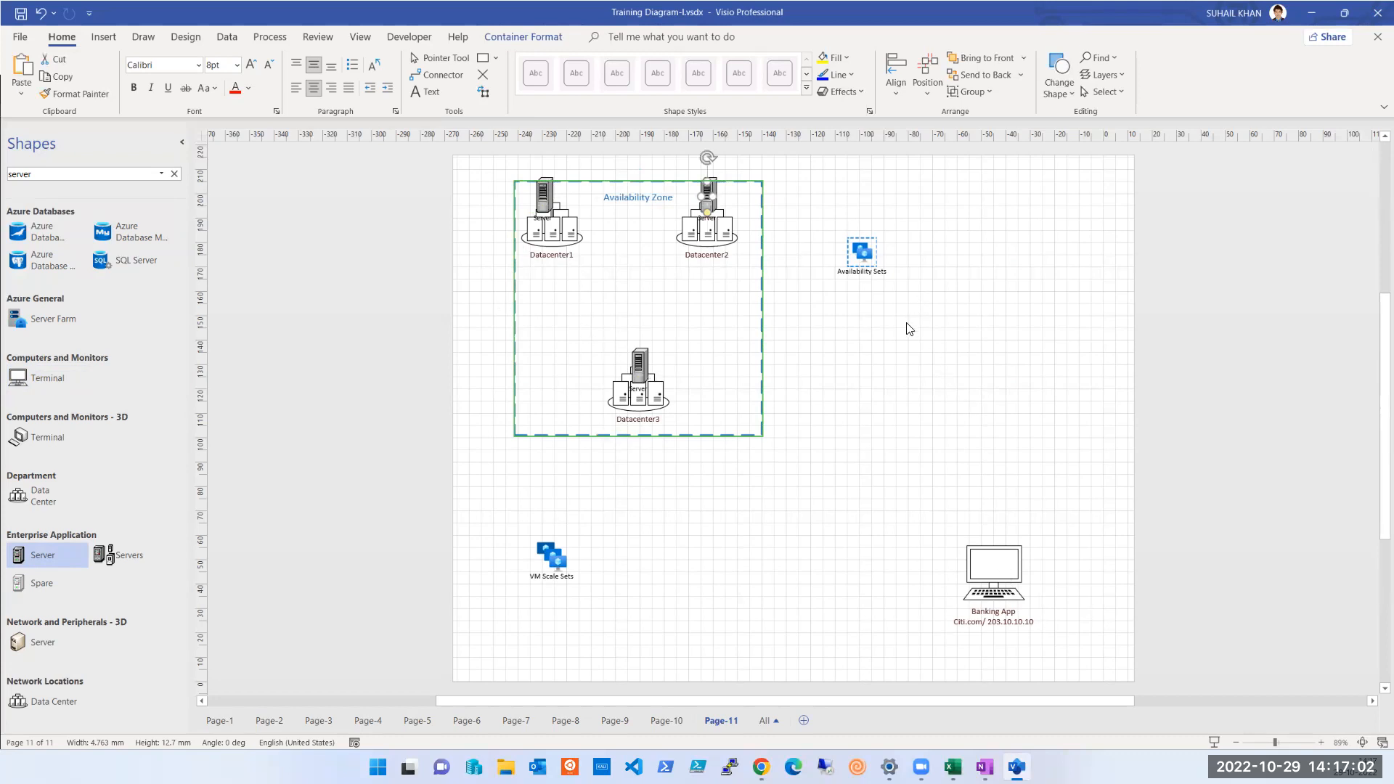
pyautogui.click(898, 444)
pyautogui.moveTo(709, 198); pyautogui.dragTo(708, 207)
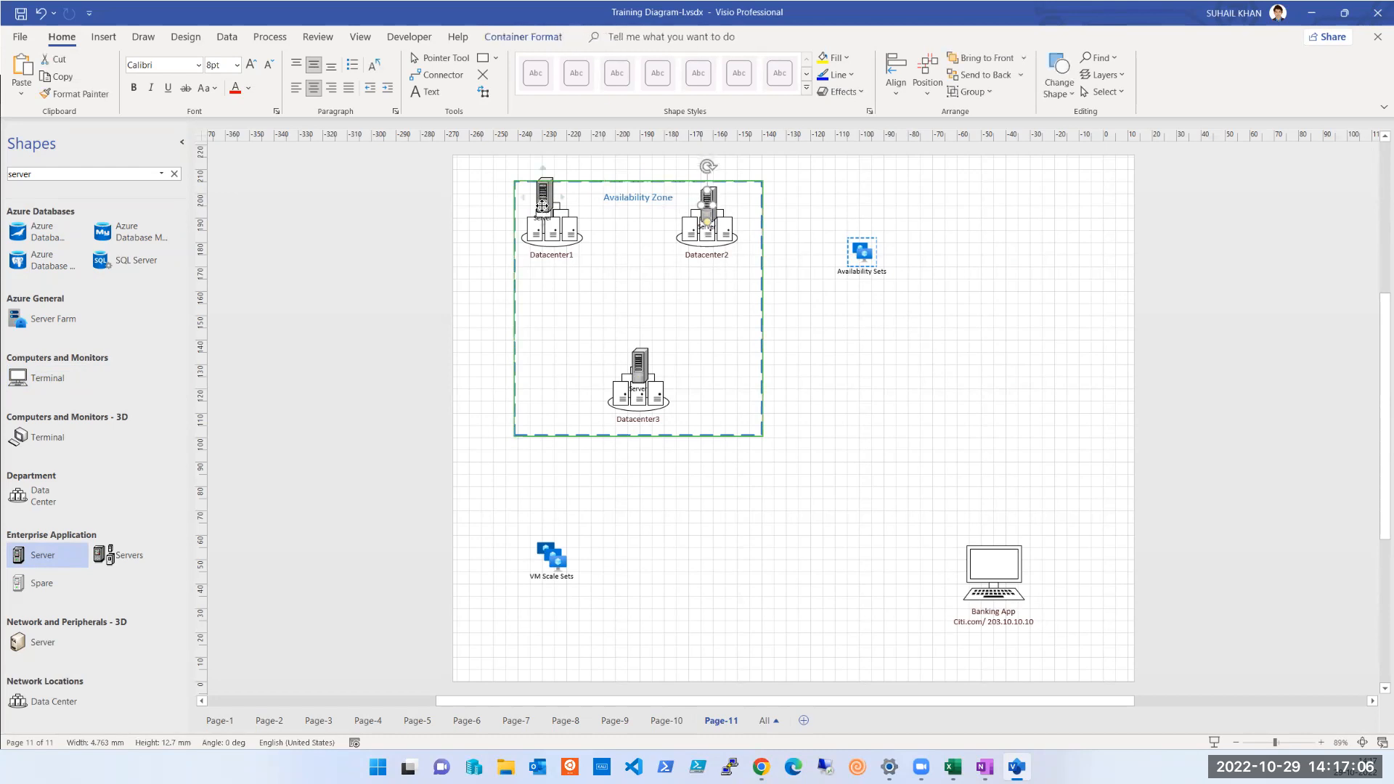
pyautogui.moveTo(542, 201); pyautogui.dragTo(542, 208)
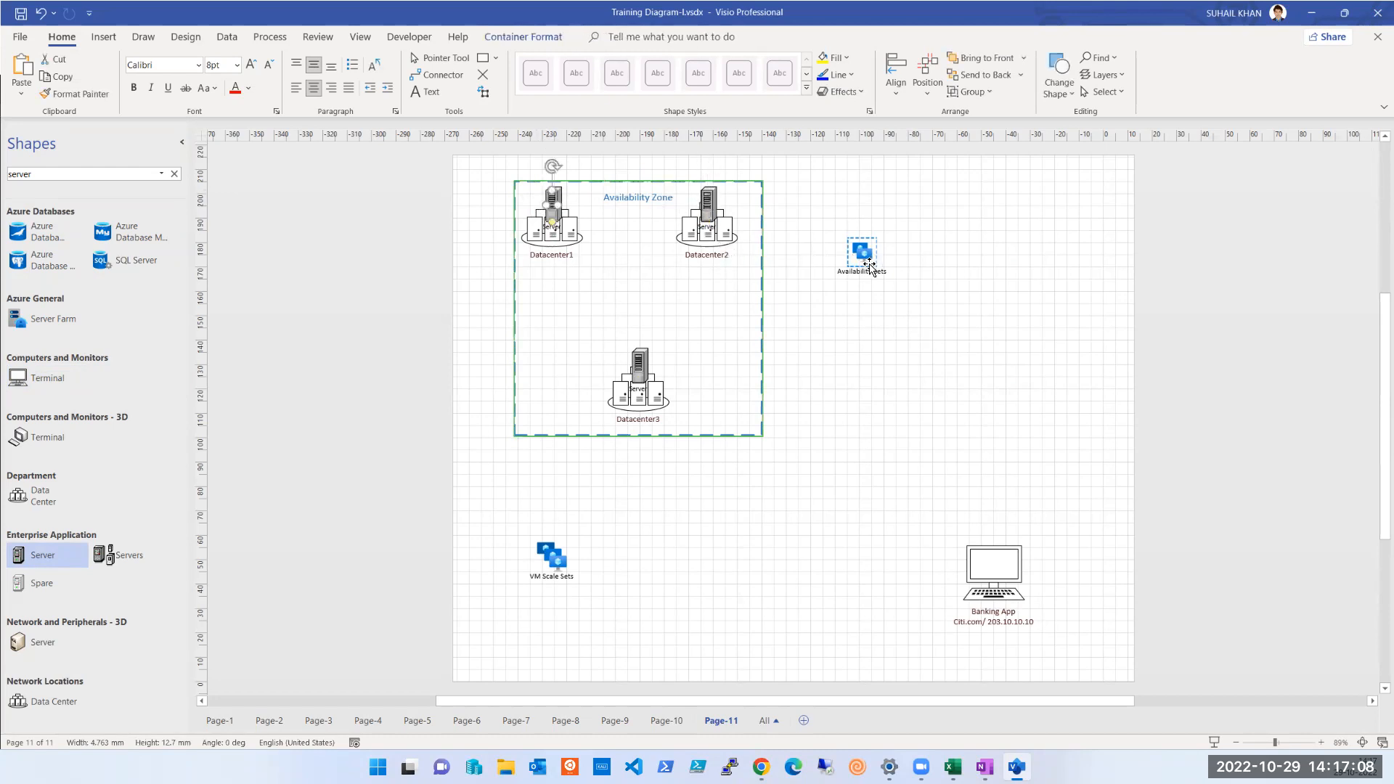
# Move the Availability Sets icon up and to the right, and place an enlarged Data Center shape about 96 by 69 mm around its lower side
pyautogui.moveTo(862, 260); pyautogui.dragTo(894, 233)
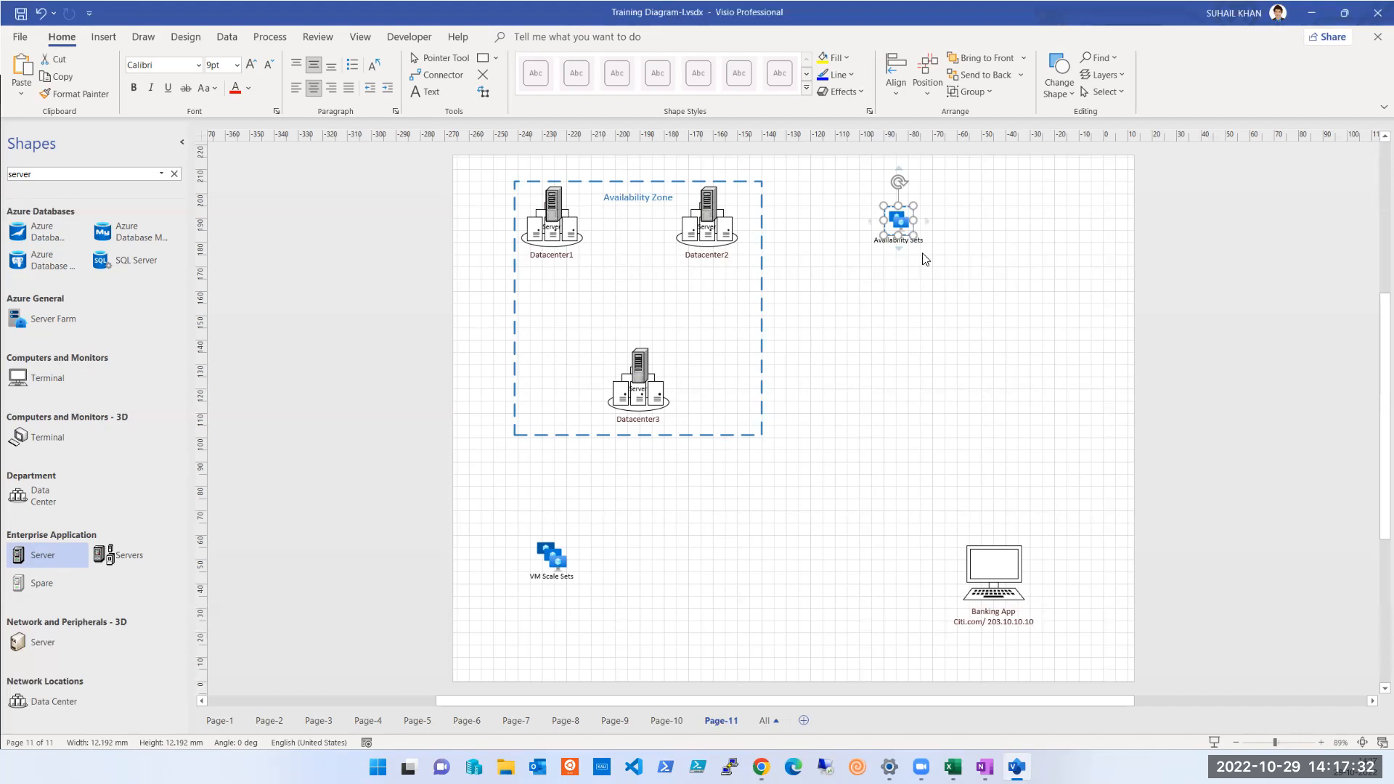
pyautogui.click(926, 304)
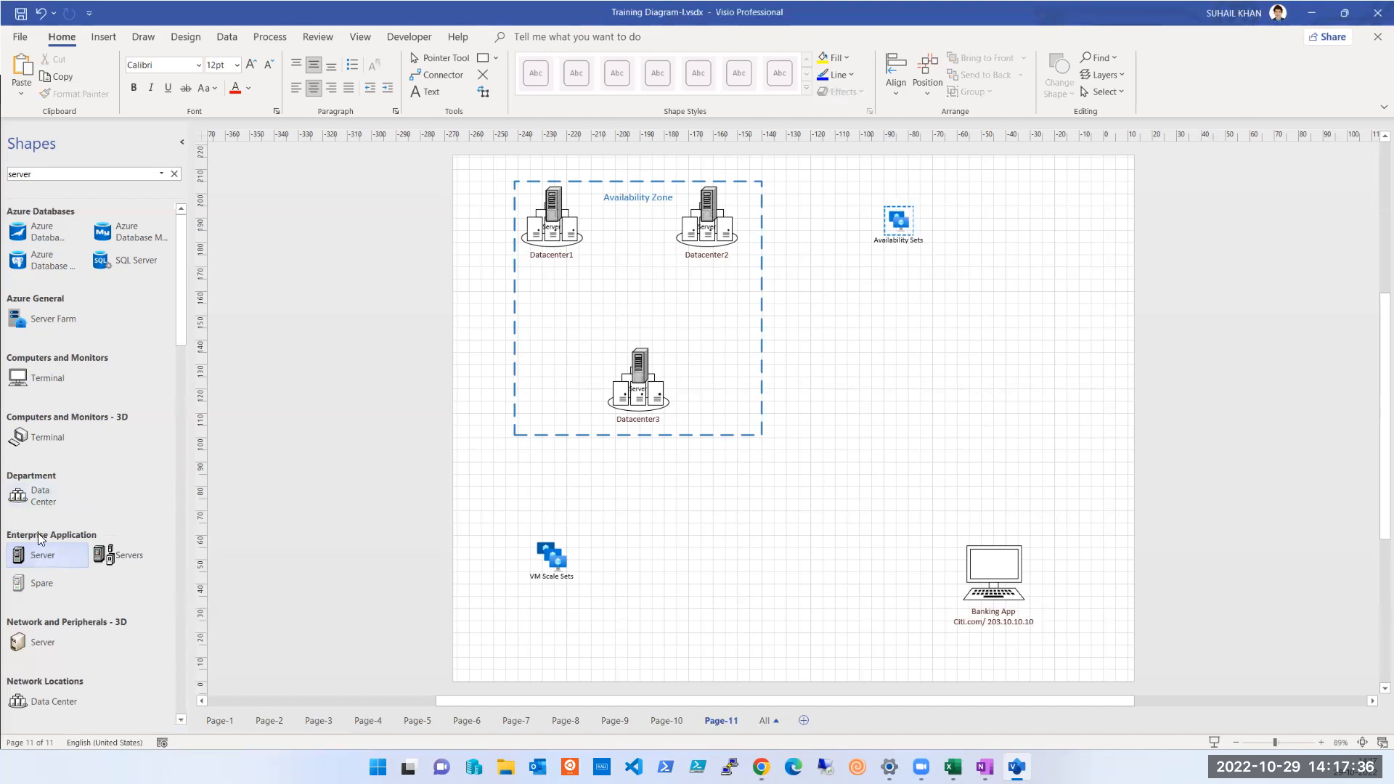
pyautogui.moveTo(31, 501); pyautogui.dragTo(1103, 435)
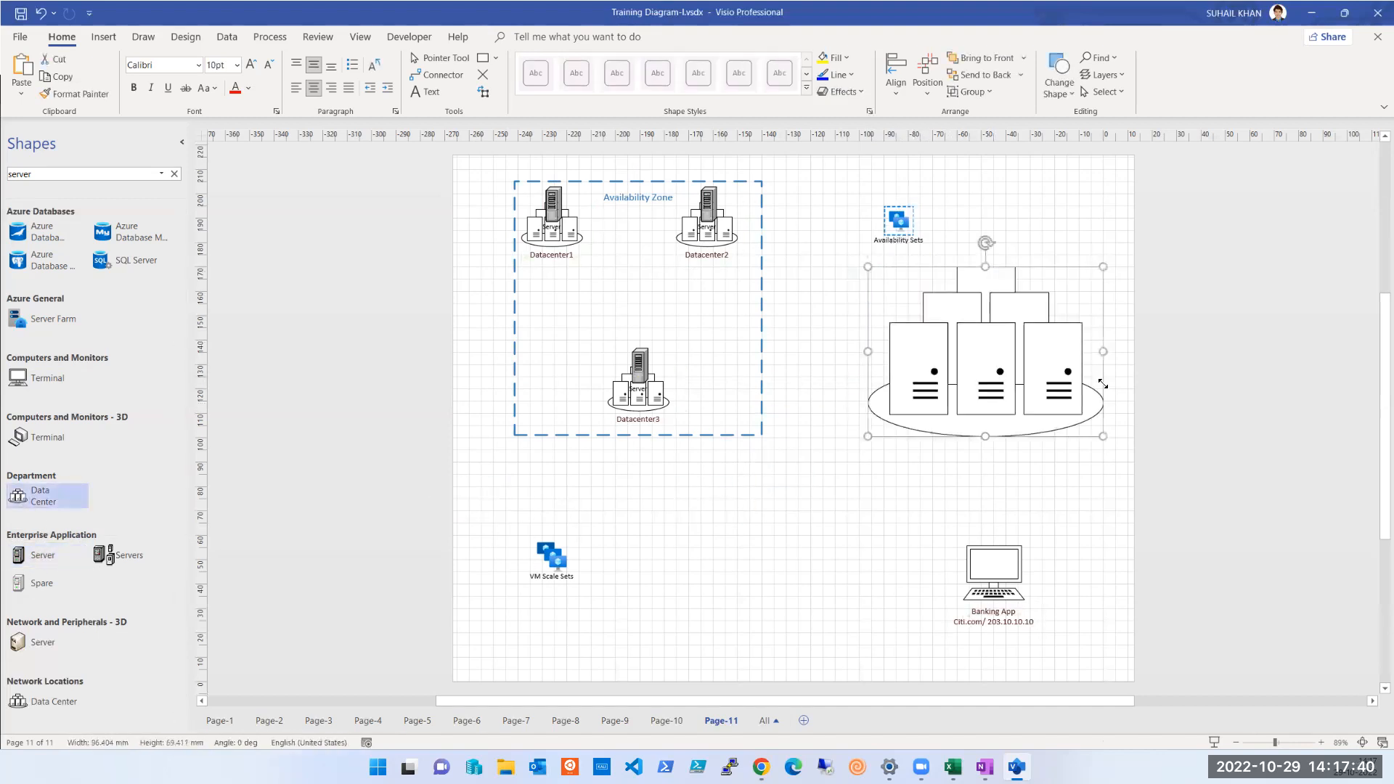
pyautogui.moveTo(968, 343); pyautogui.dragTo(940, 337)
# Label the large data center shape "Datacenter-A"
pyautogui.doubleClick(960, 375)
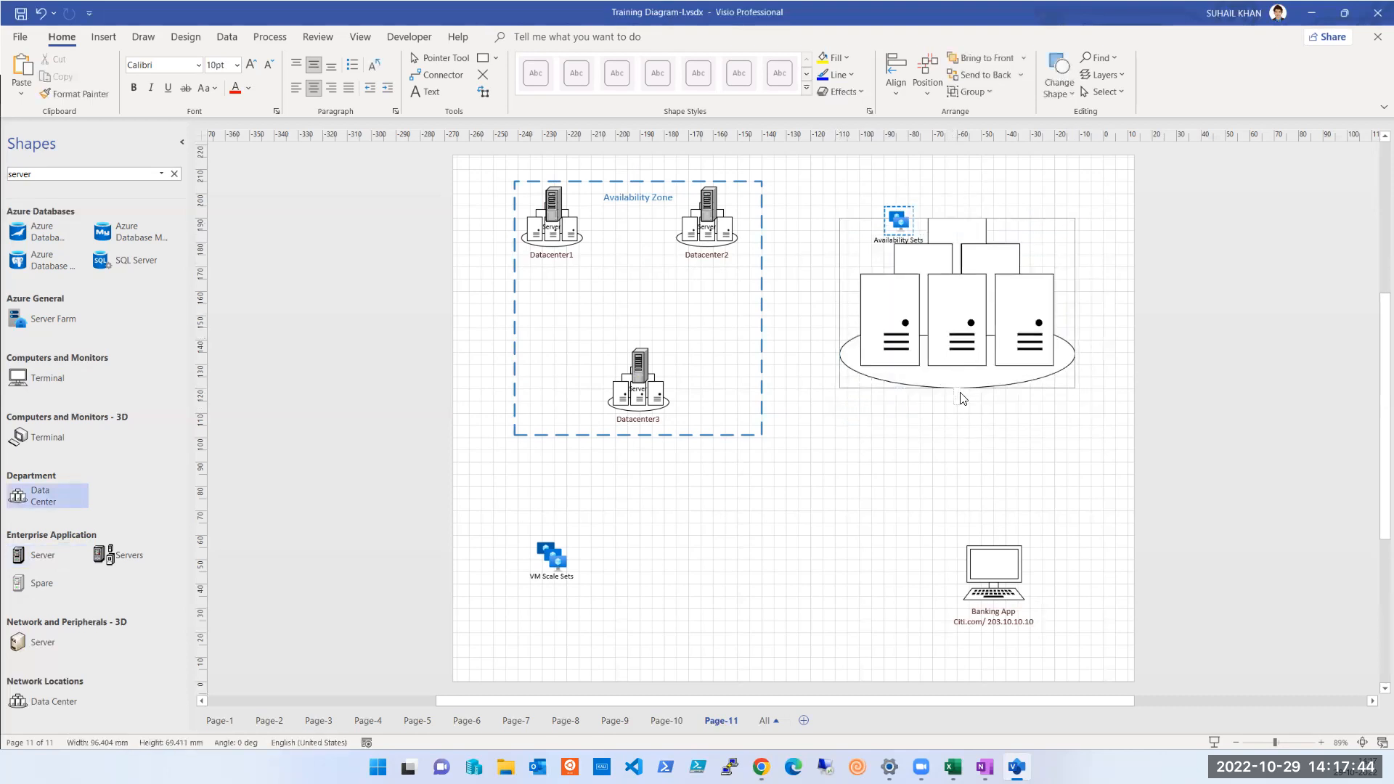
pyautogui.write('Datacenter-A')
pyautogui.click(945, 423)
pyautogui.moveTo(898, 224); pyautogui.dragTo(1002, 265)
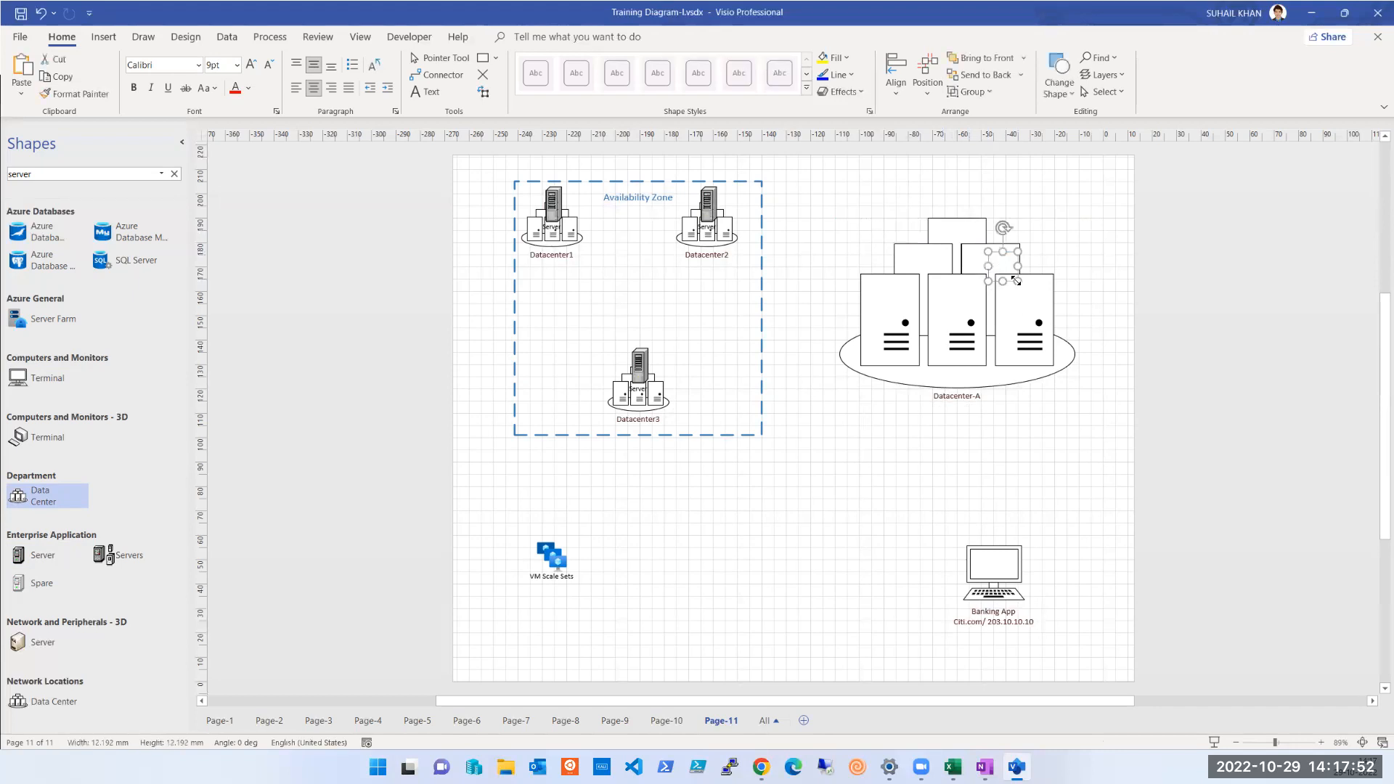
pyautogui.click(1088, 227)
pyautogui.click(1001, 264)
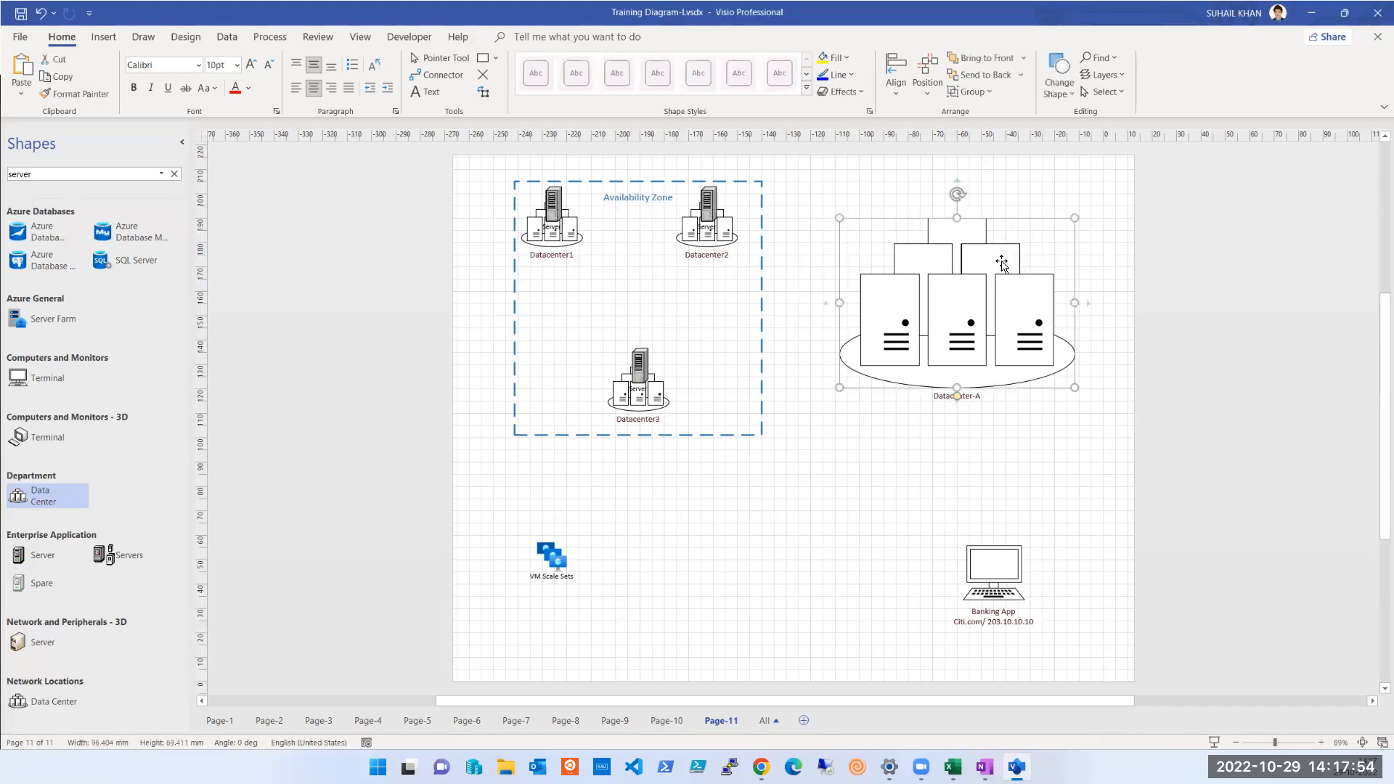
pyautogui.hotkey('ctrl', 'z')
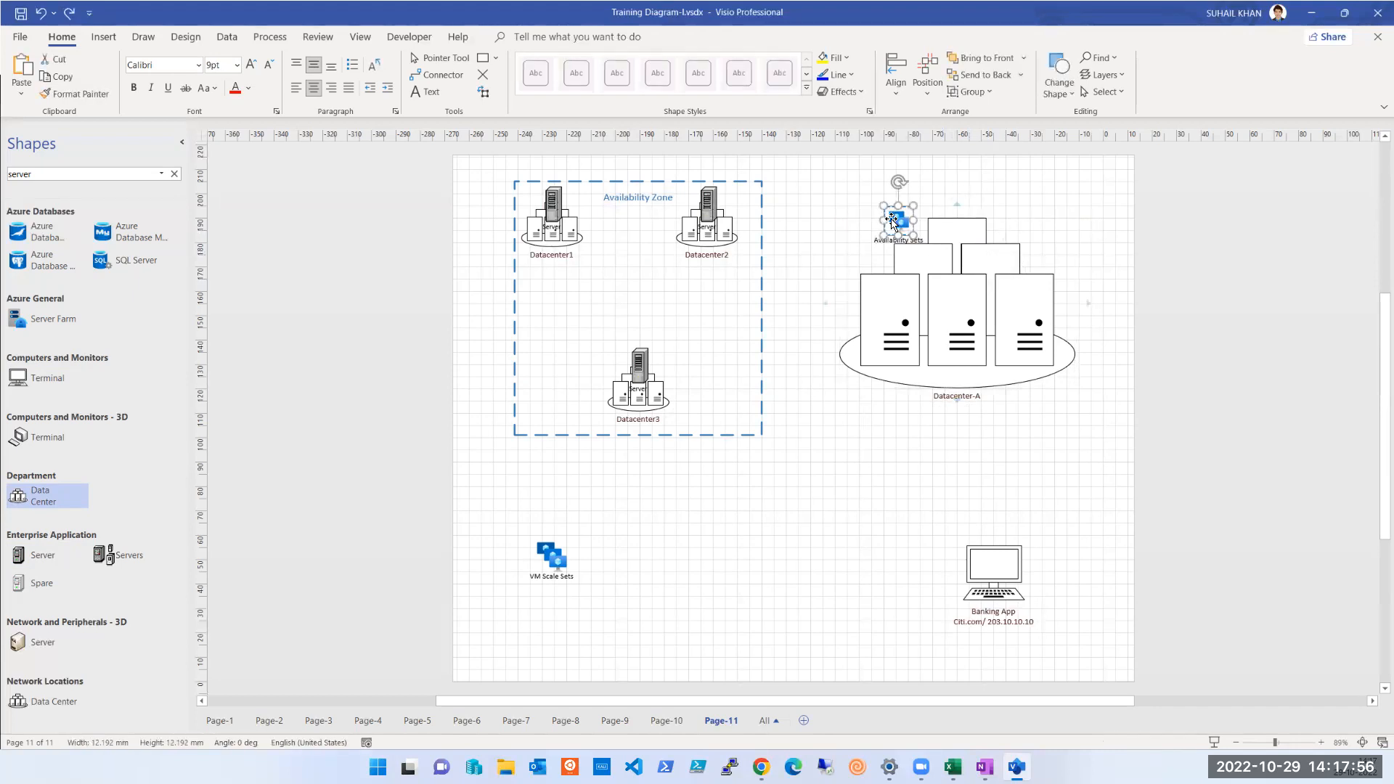
# Send Datacenter-A behind the Availability Sets icon and duplicate the icon so each of the three front cabinets carries one
pyautogui.moveTo(892, 221); pyautogui.dragTo(1014, 302)
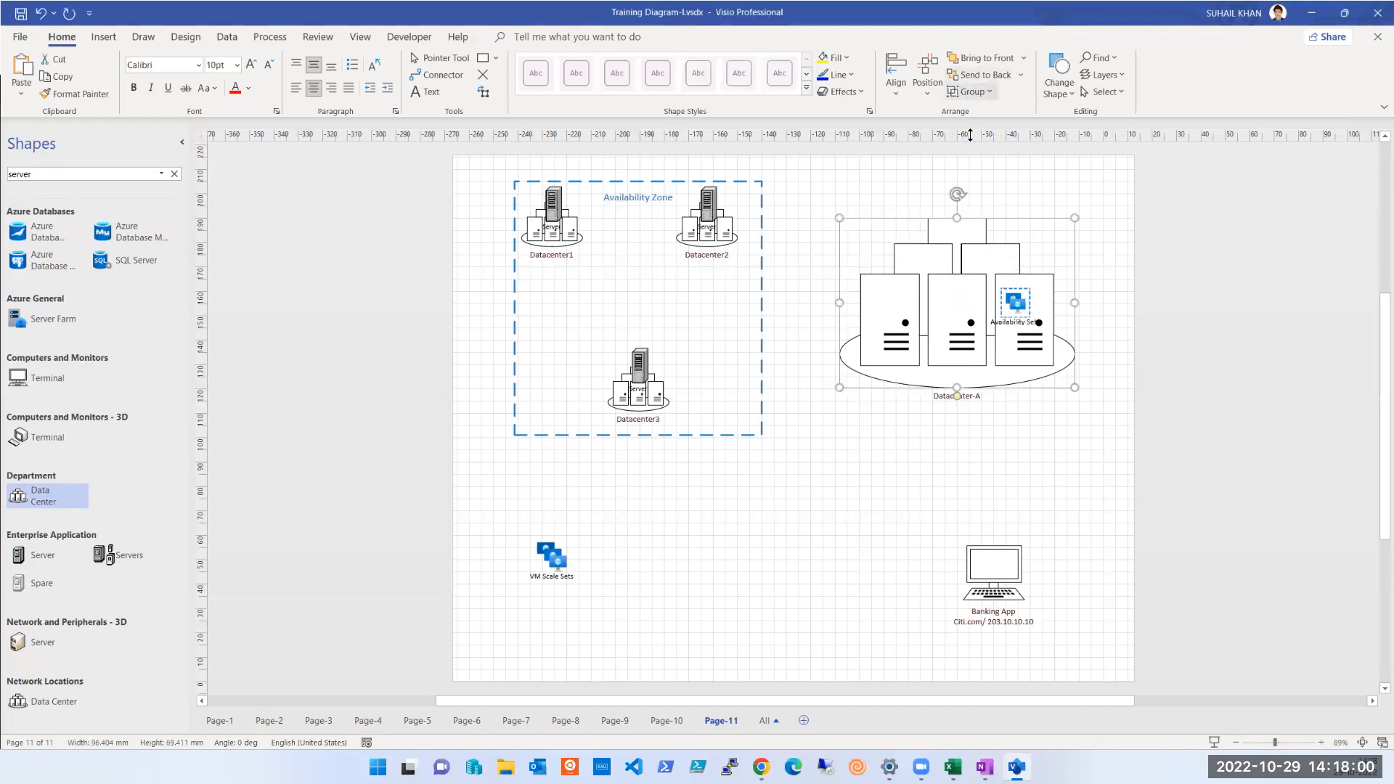
pyautogui.click(1015, 305)
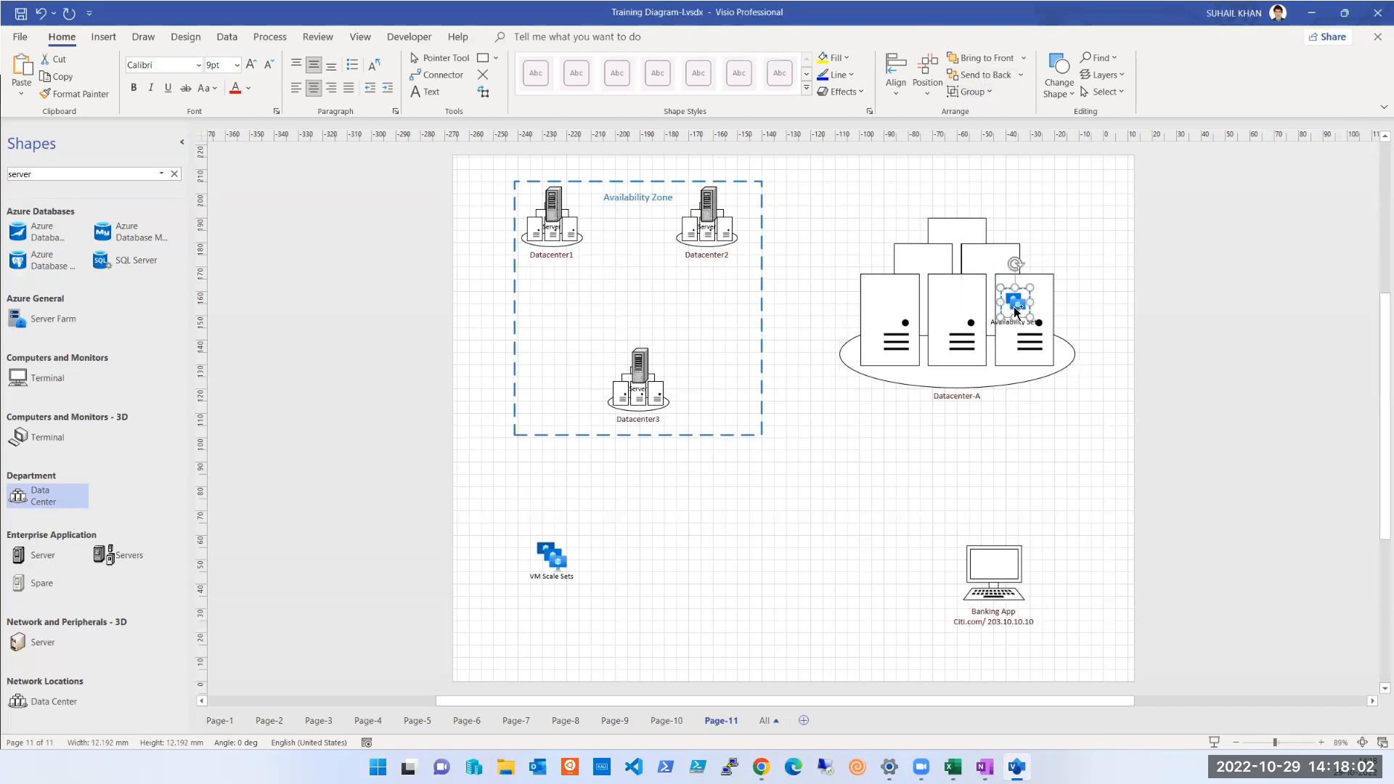
pyautogui.hotkey('ctrl', 'd')
pyautogui.moveTo(1015, 309); pyautogui.dragTo(954, 310)
pyautogui.moveTo(1046, 332); pyautogui.dragTo(1011, 280)
pyautogui.moveTo(882, 295); pyautogui.dragTo(881, 280)
pyautogui.click(799, 273)
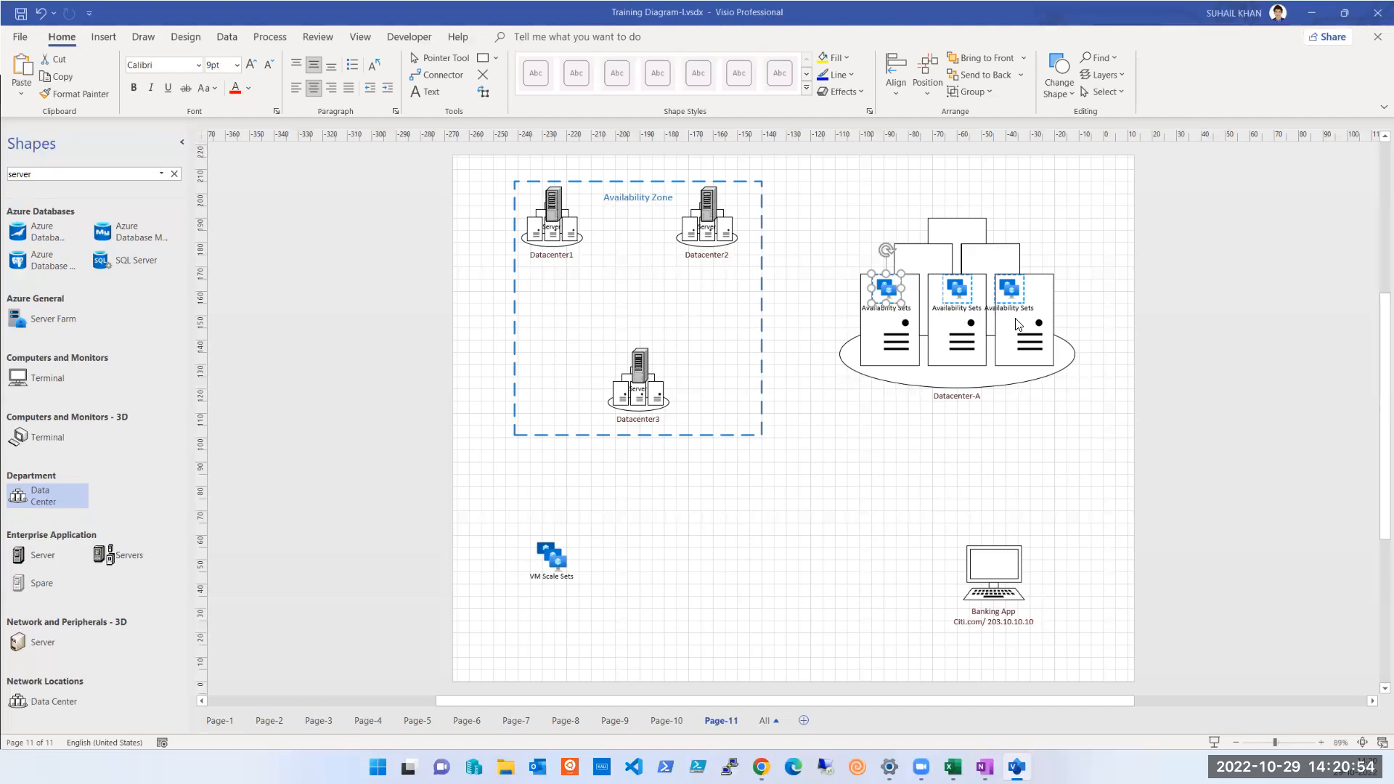
pyautogui.moveTo(1017, 293); pyautogui.dragTo(1025, 293)
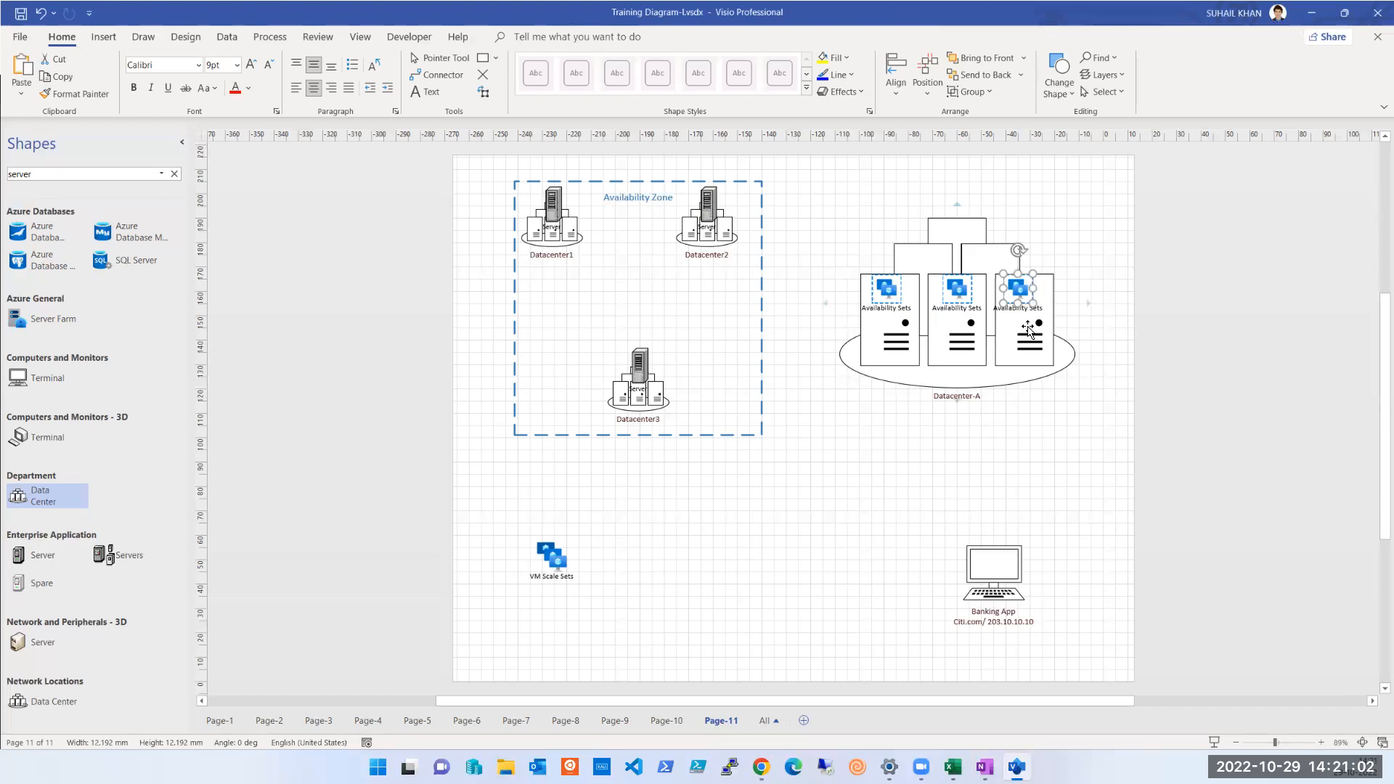
pyautogui.click(1016, 458)
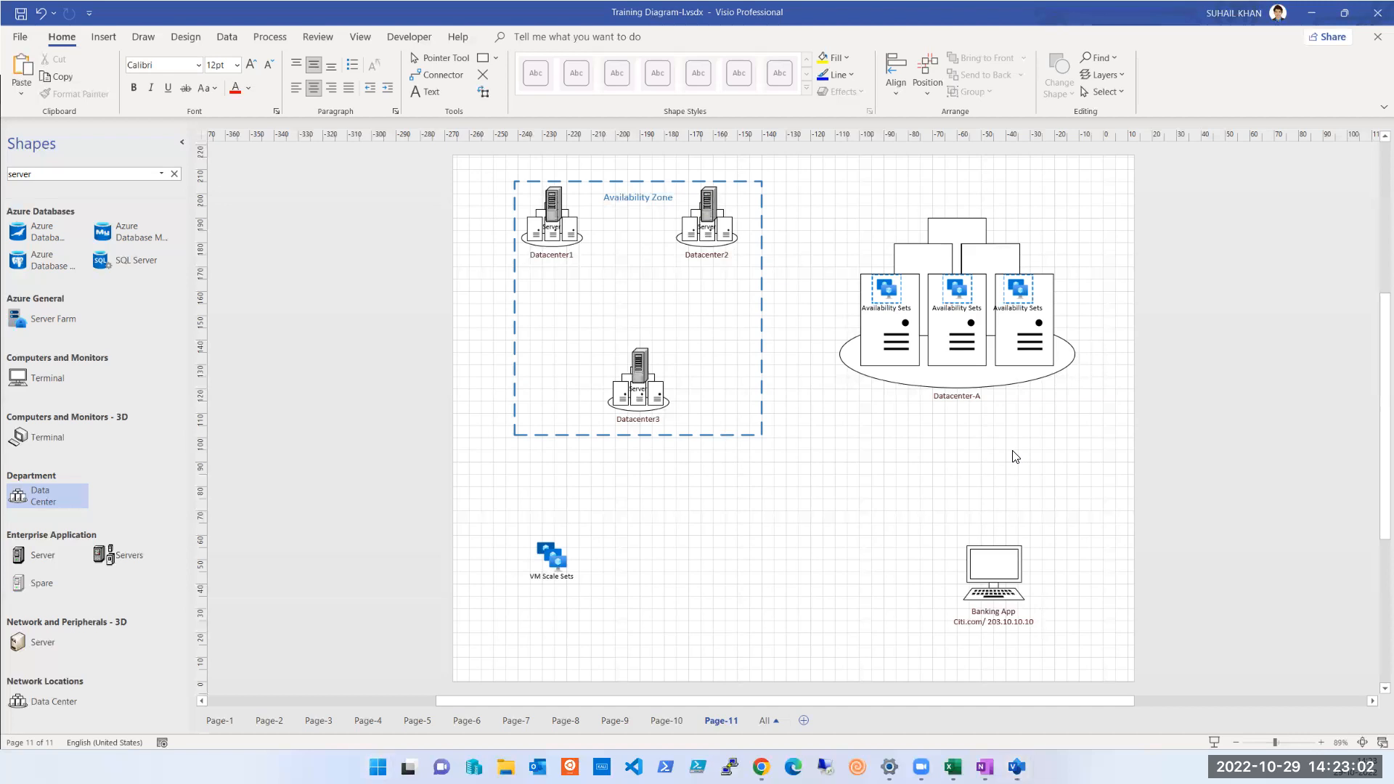
# Switch to Paint and draw three narrow upright rectangles side by side, each about 40 to 50 px wide and 205 px tall
pyautogui.press('Return')
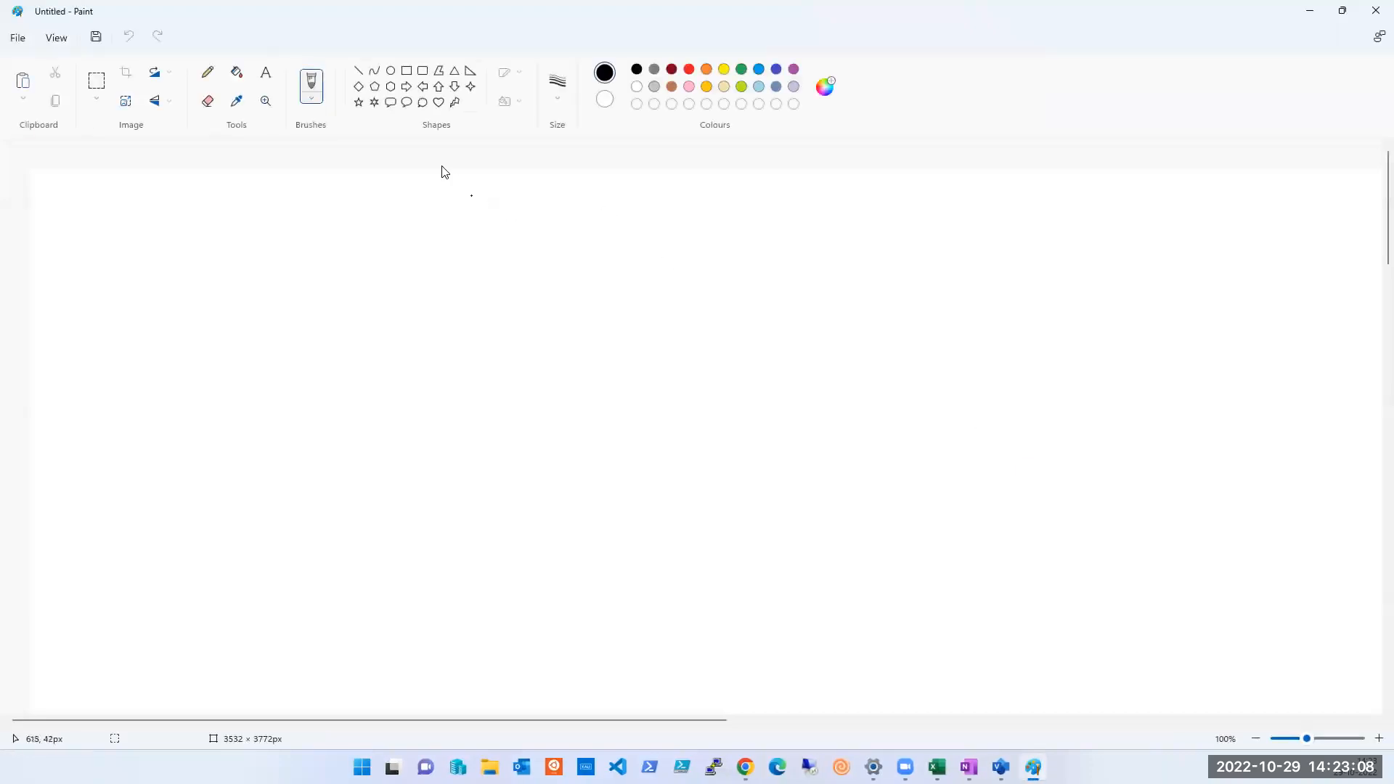
pyautogui.click(407, 70)
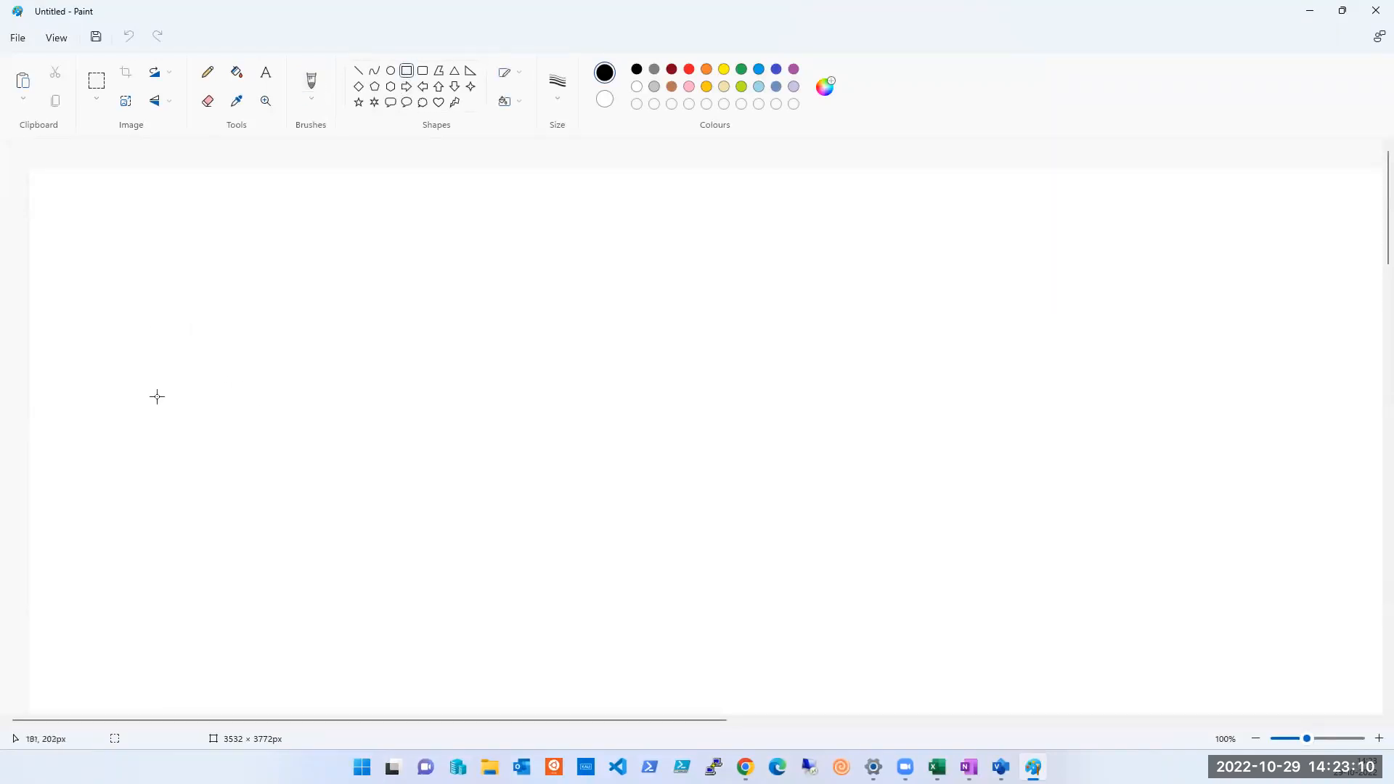
pyautogui.moveTo(134, 390); pyautogui.dragTo(171, 539)
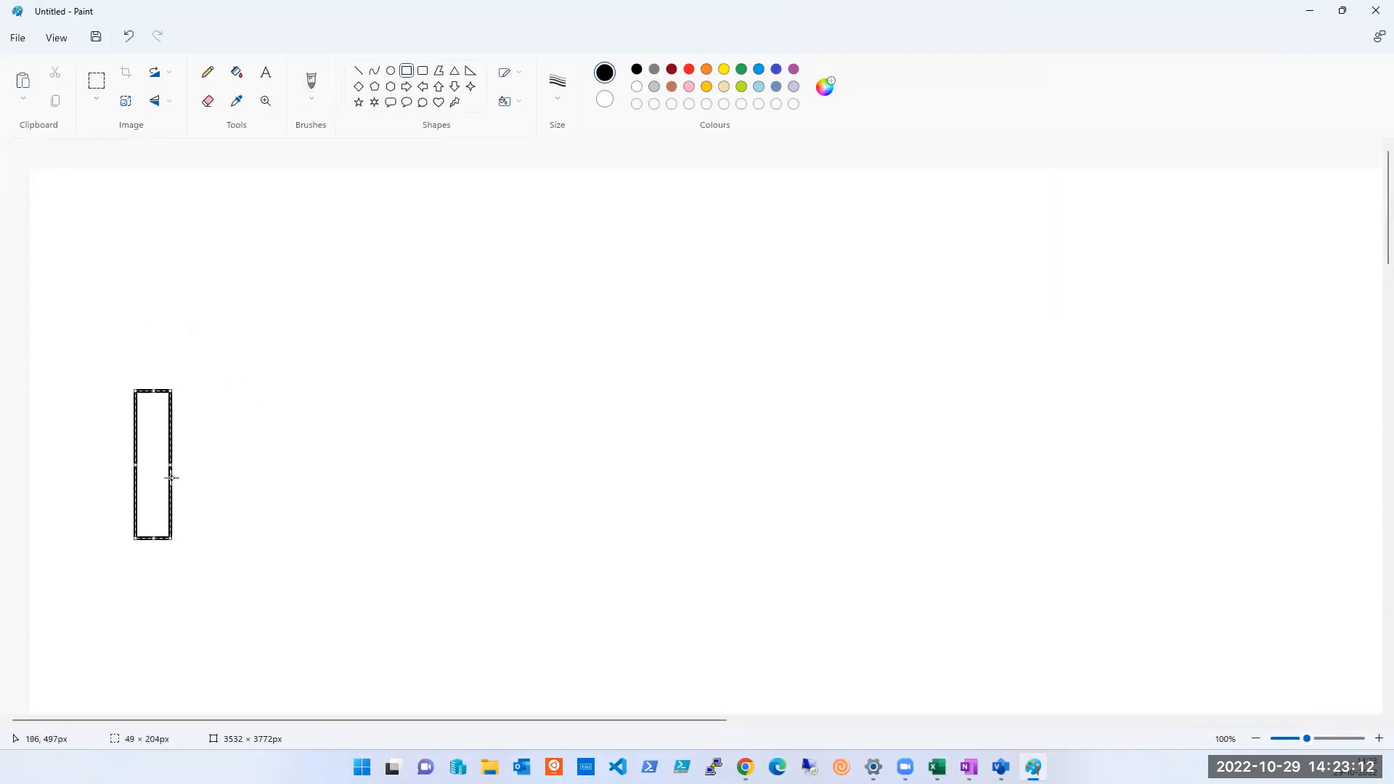
pyautogui.click(193, 395)
pyautogui.moveTo(177, 389)
pyautogui.mouseDown()
pyautogui.moveTo(222, 491)
pyautogui.moveTo(211, 540)
pyautogui.mouseUp()
pyautogui.click(241, 409)
pyautogui.moveTo(217, 390); pyautogui.dragTo(247, 541)
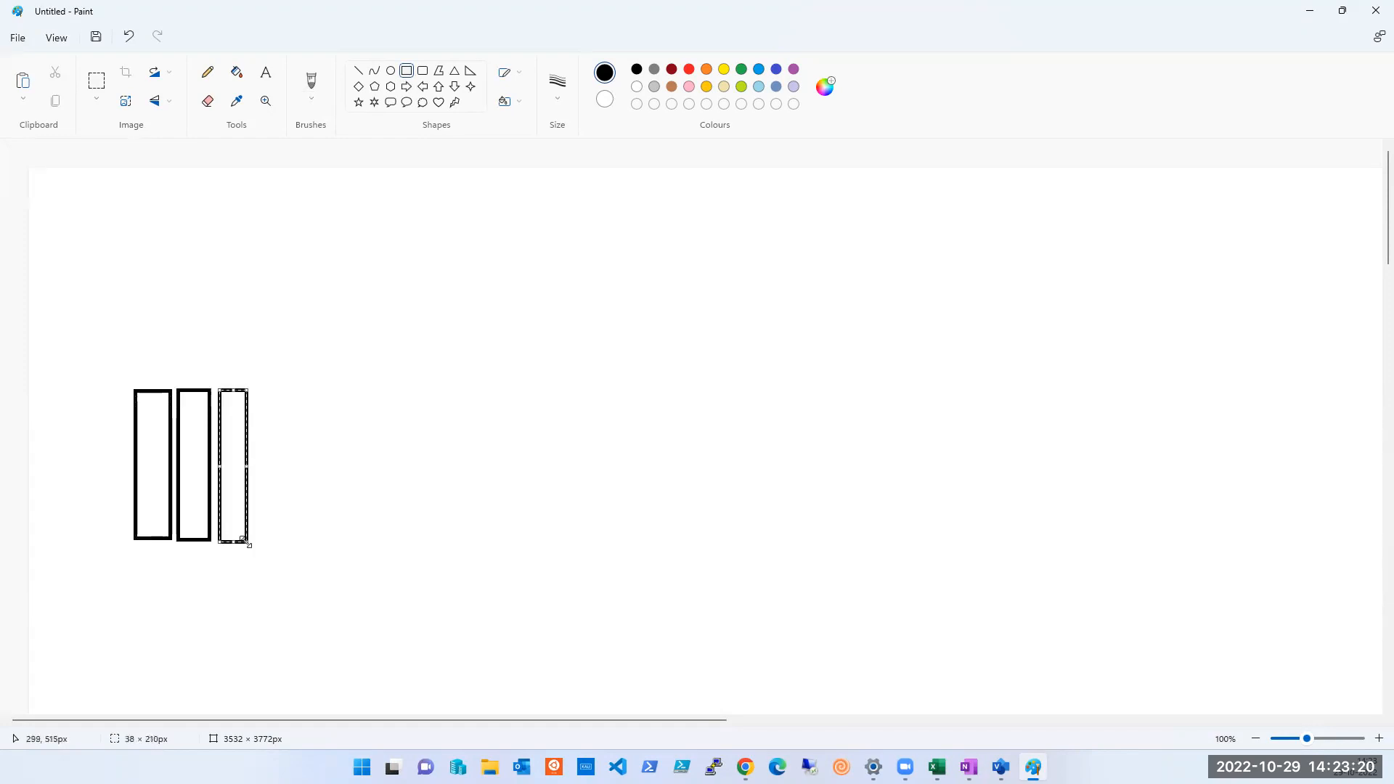
# Switch to Chrome and examine several server rack pictures in the Google image results, including a fully populated data center
pyautogui.hotkey('alt', 'Tab')
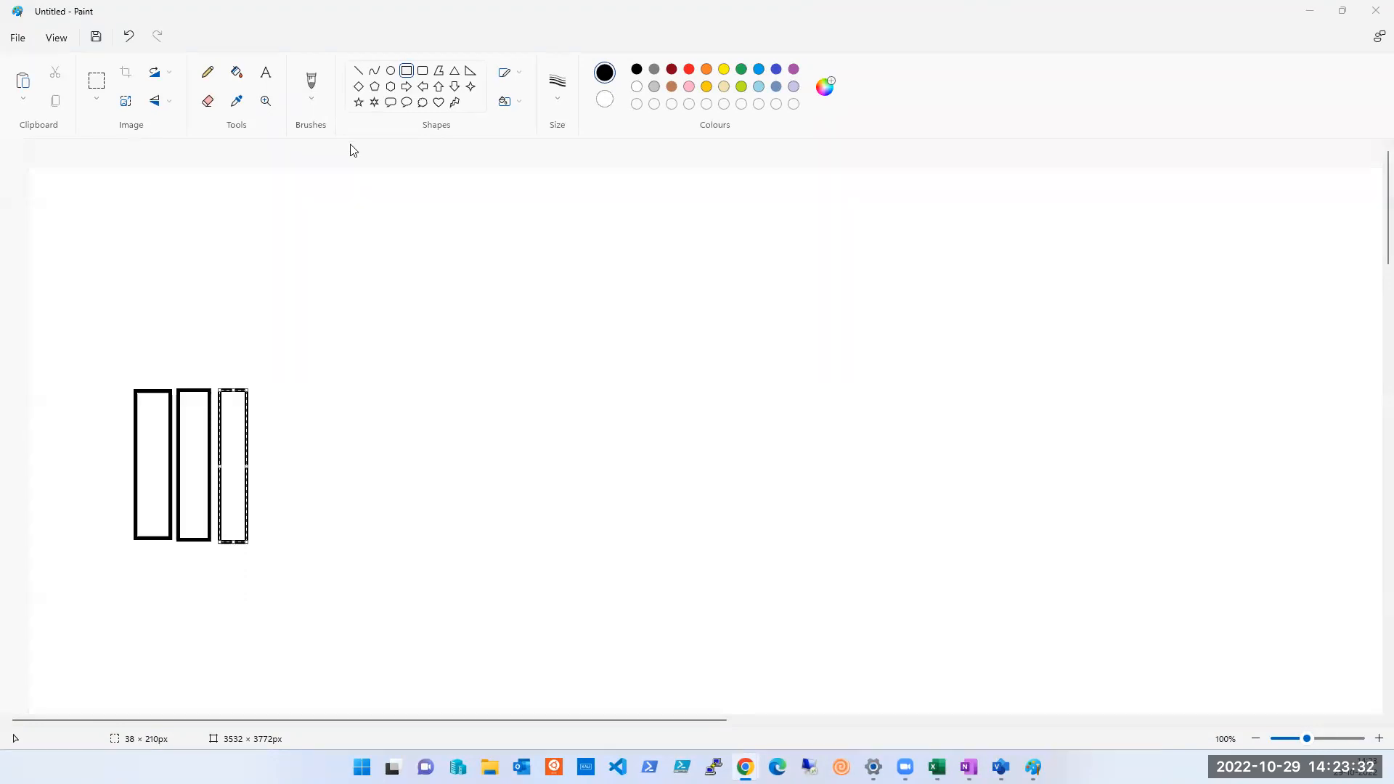
pyautogui.hotkey('alt', 'Tab')
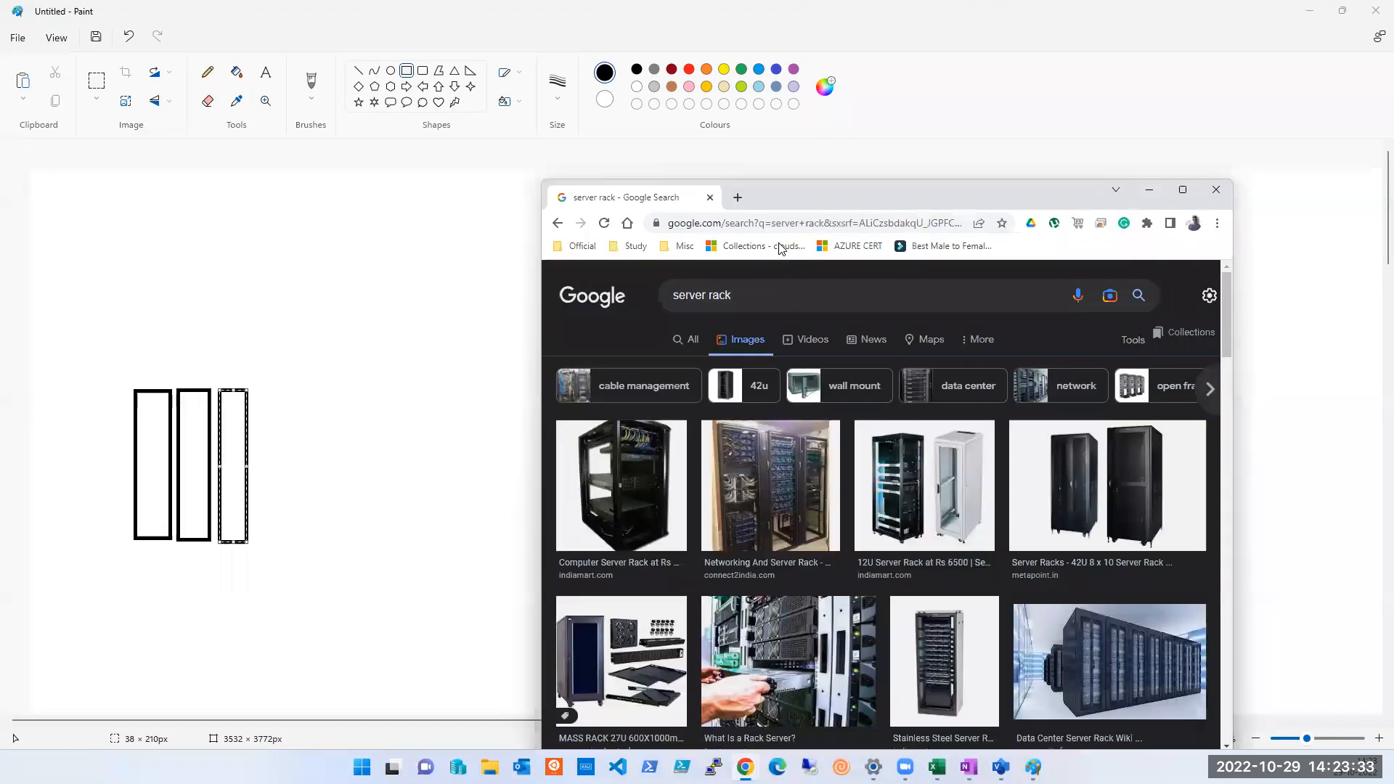
pyautogui.doubleClick(882, 196)
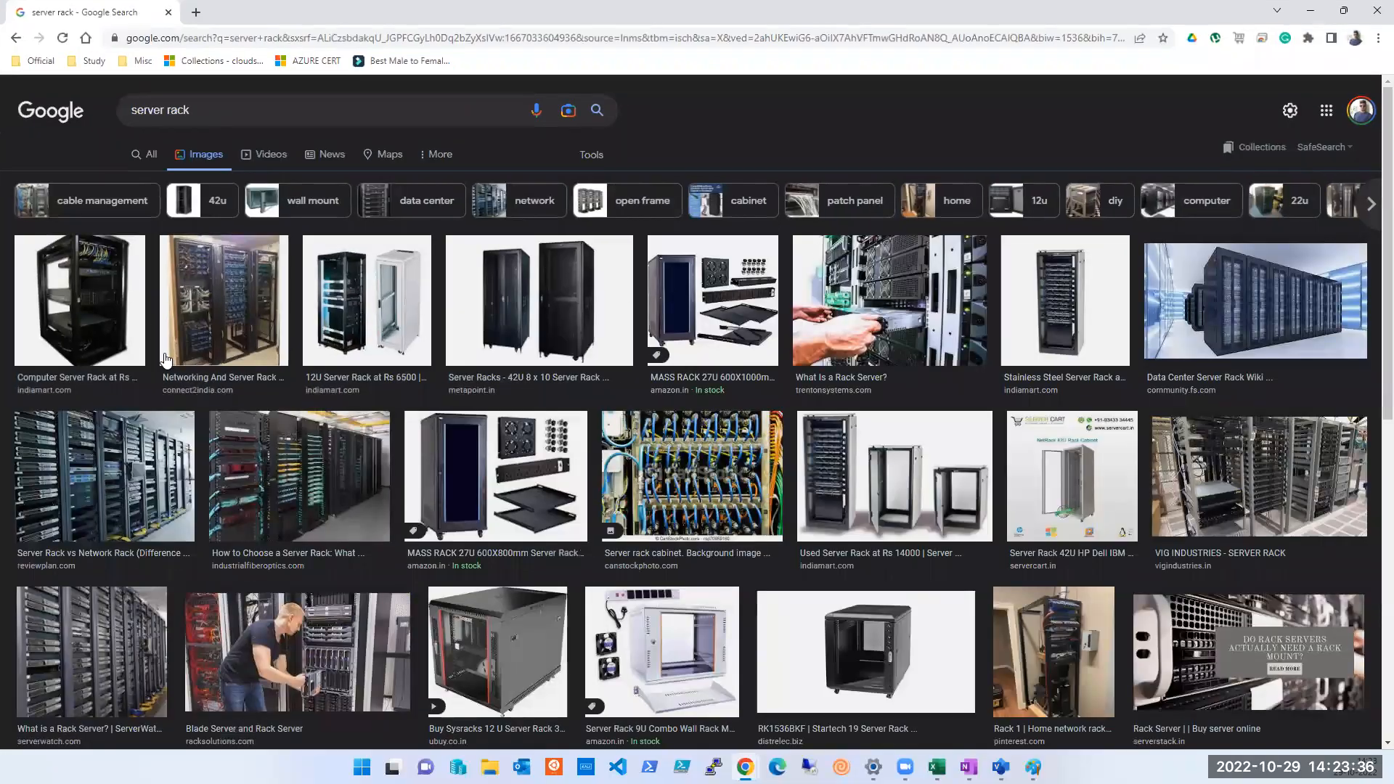
pyautogui.click(98, 311)
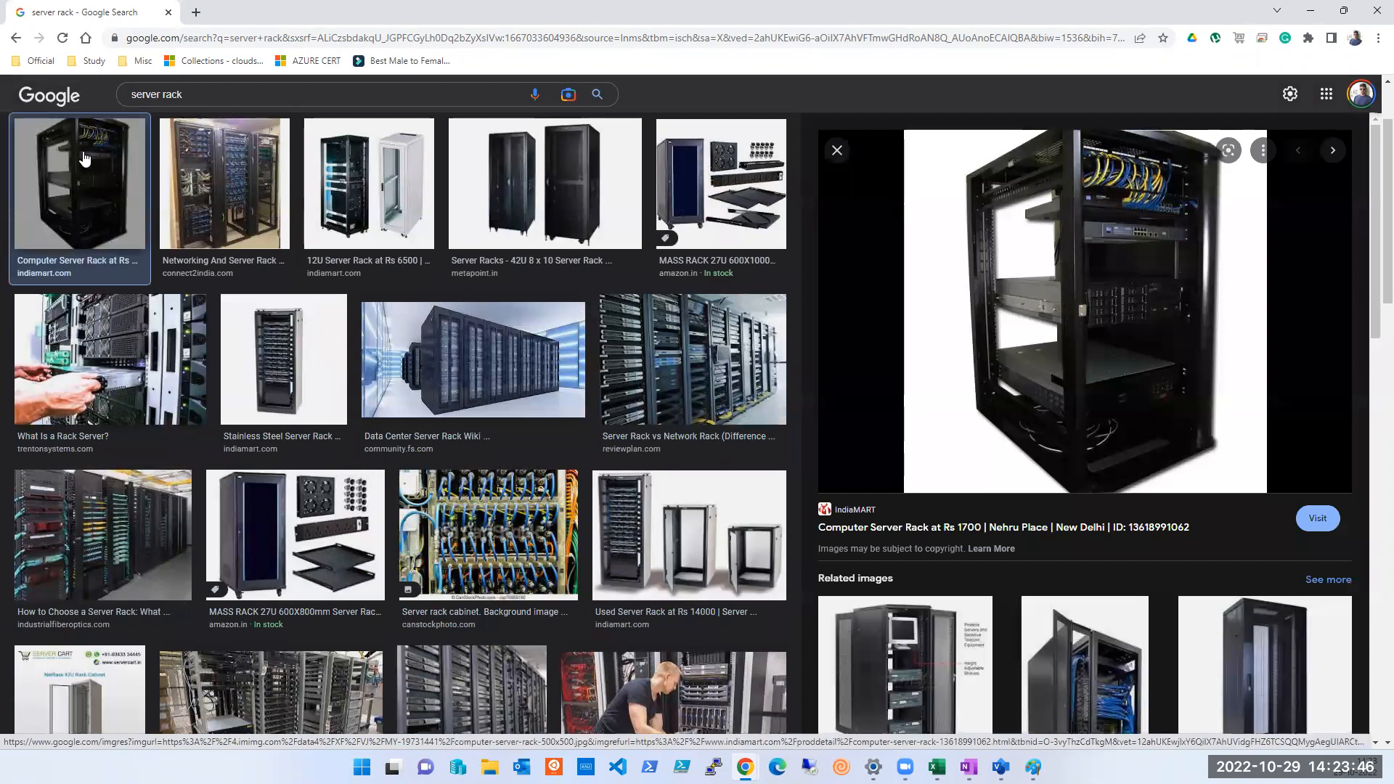
pyautogui.click(93, 549)
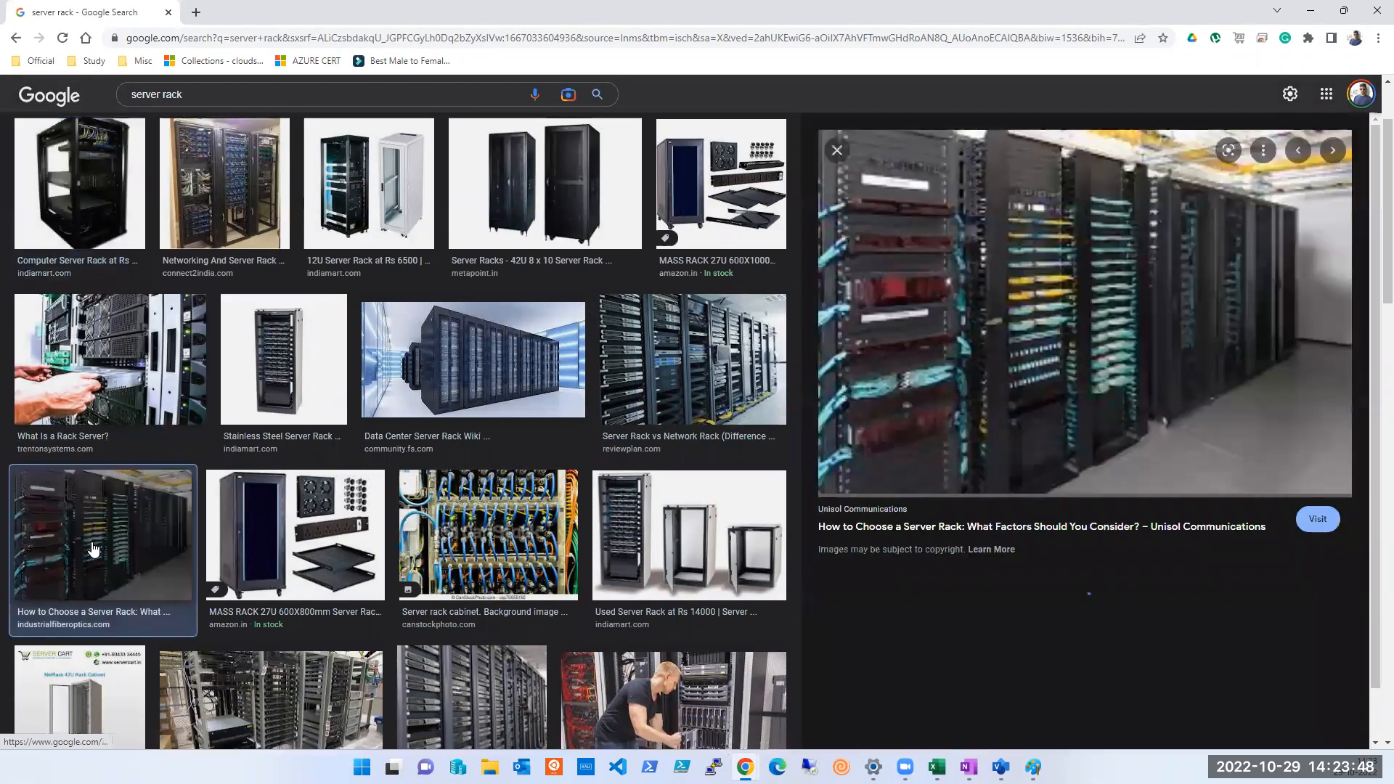
pyautogui.scroll(-5, 723, 548)
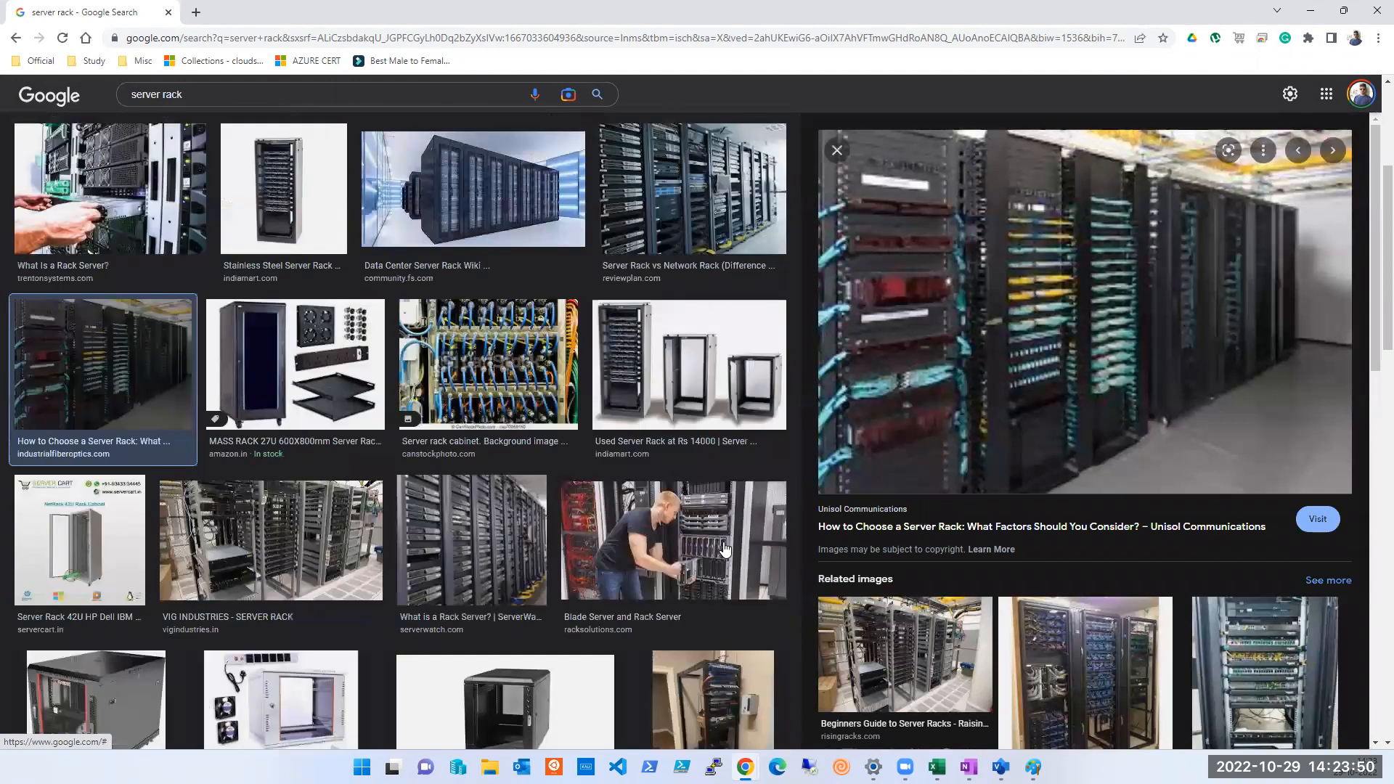
pyautogui.scroll(-3, 723, 548)
pyautogui.click(429, 363)
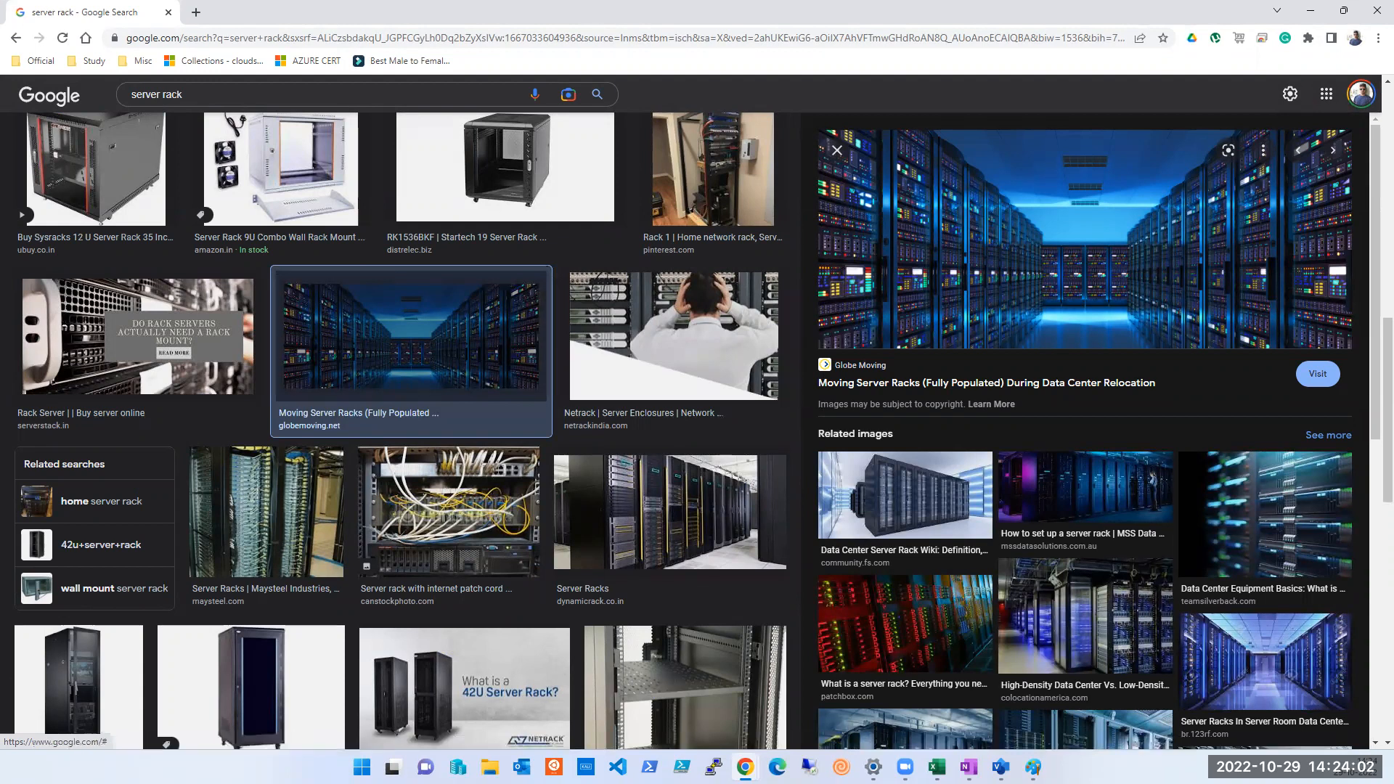
# Return to Paint and draw a large rectangle enclosing the three narrow rectangles
pyautogui.click(1033, 766)
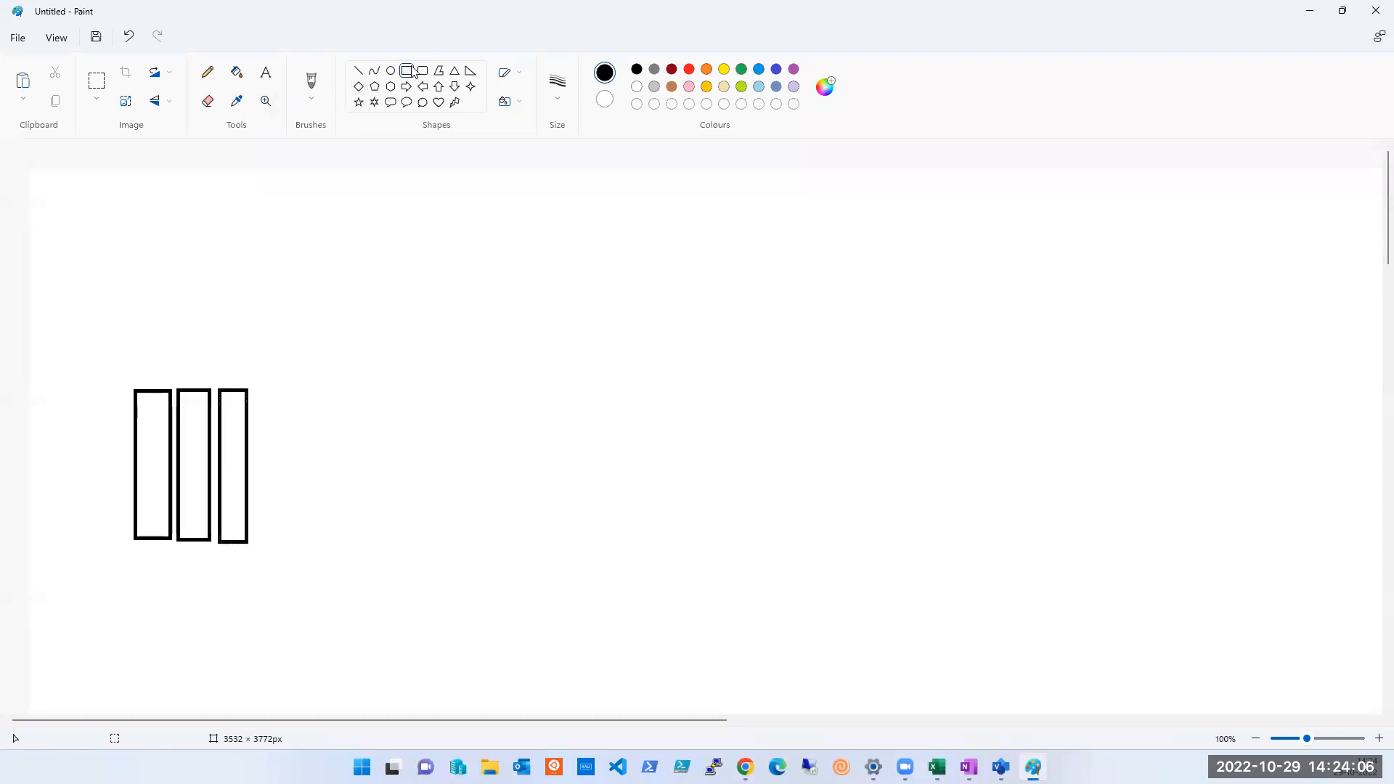
pyautogui.moveTo(75, 320); pyautogui.dragTo(333, 639)
pyautogui.click(526, 567)
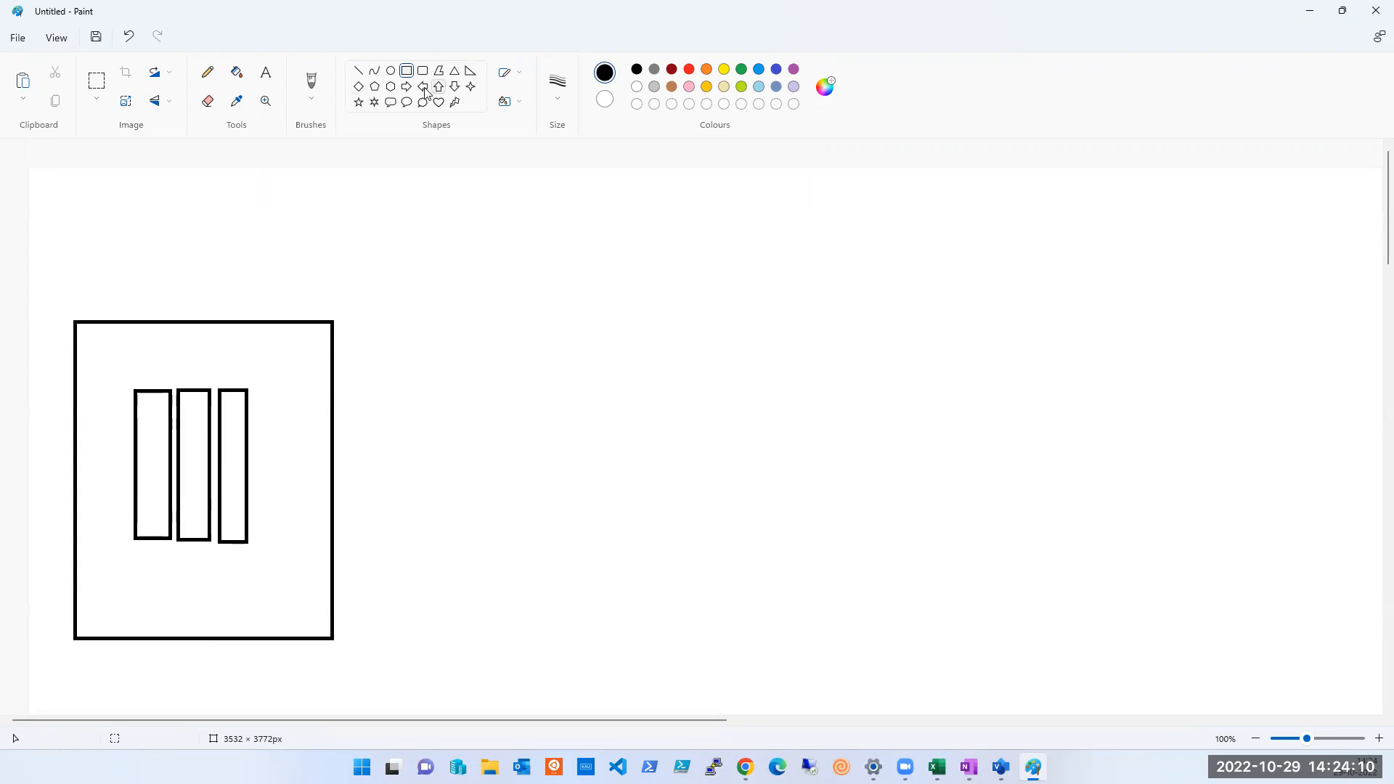
# Draw four narrow upright rectangles side by side in the space right of the first box, each about 45 px wide and 260 px tall
pyautogui.moveTo(538, 369); pyautogui.dragTo(571, 558)
pyautogui.moveTo(590, 373); pyautogui.dragTo(625, 562)
pyautogui.moveTo(641, 370); pyautogui.dragTo(675, 559)
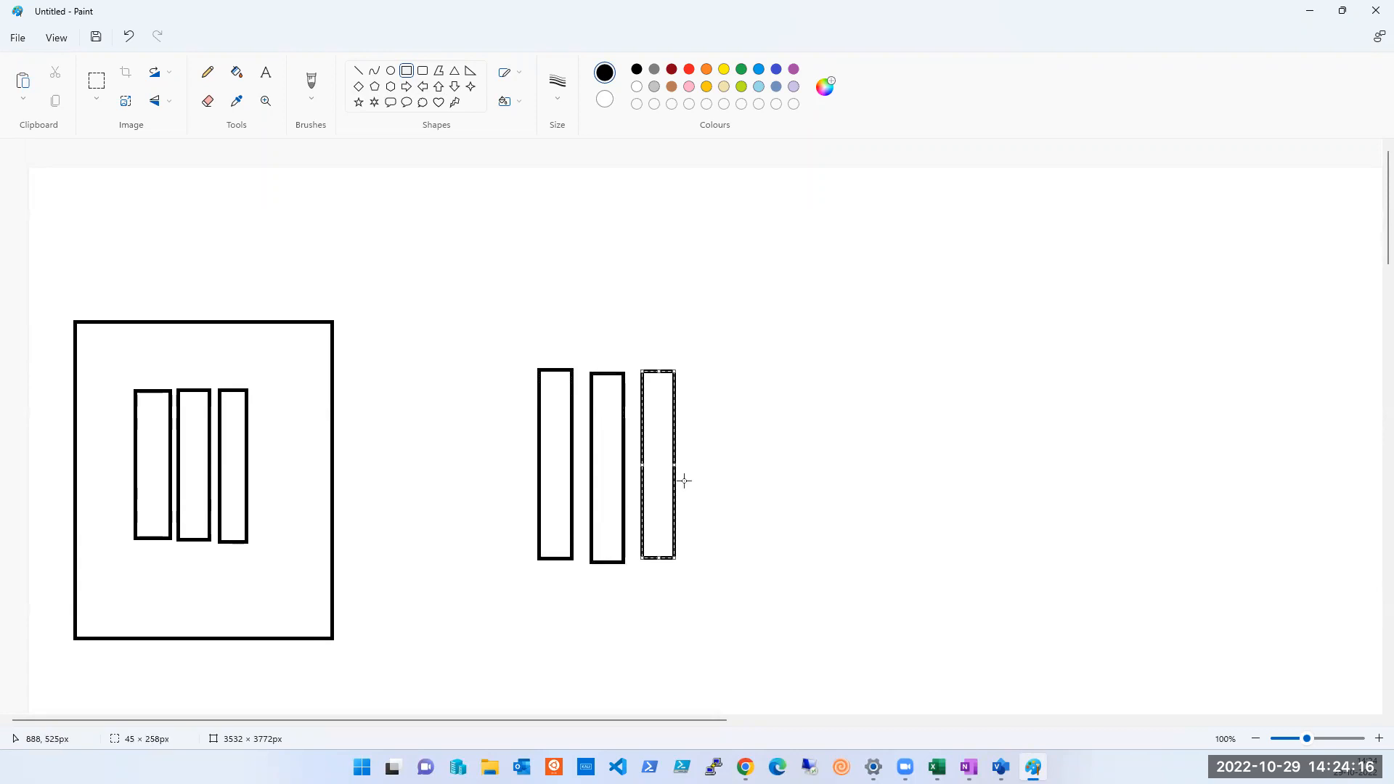
pyautogui.moveTo(691, 370); pyautogui.dragTo(725, 569)
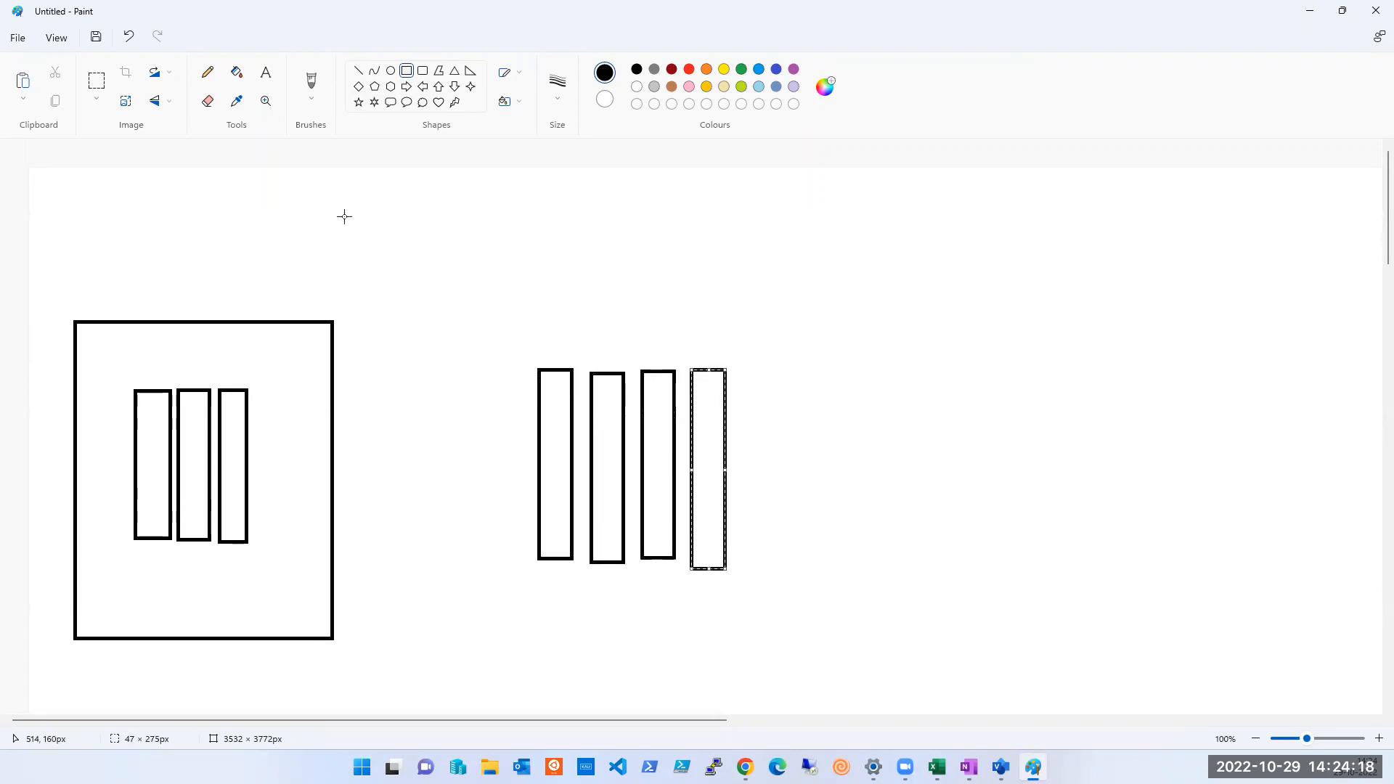
# Draw a large rectangle enclosing the four narrow rectangles
pyautogui.click(406, 70)
pyautogui.moveTo(424, 296); pyautogui.dragTo(642, 487)
pyautogui.moveTo(725, 557); pyautogui.dragTo(768, 607)
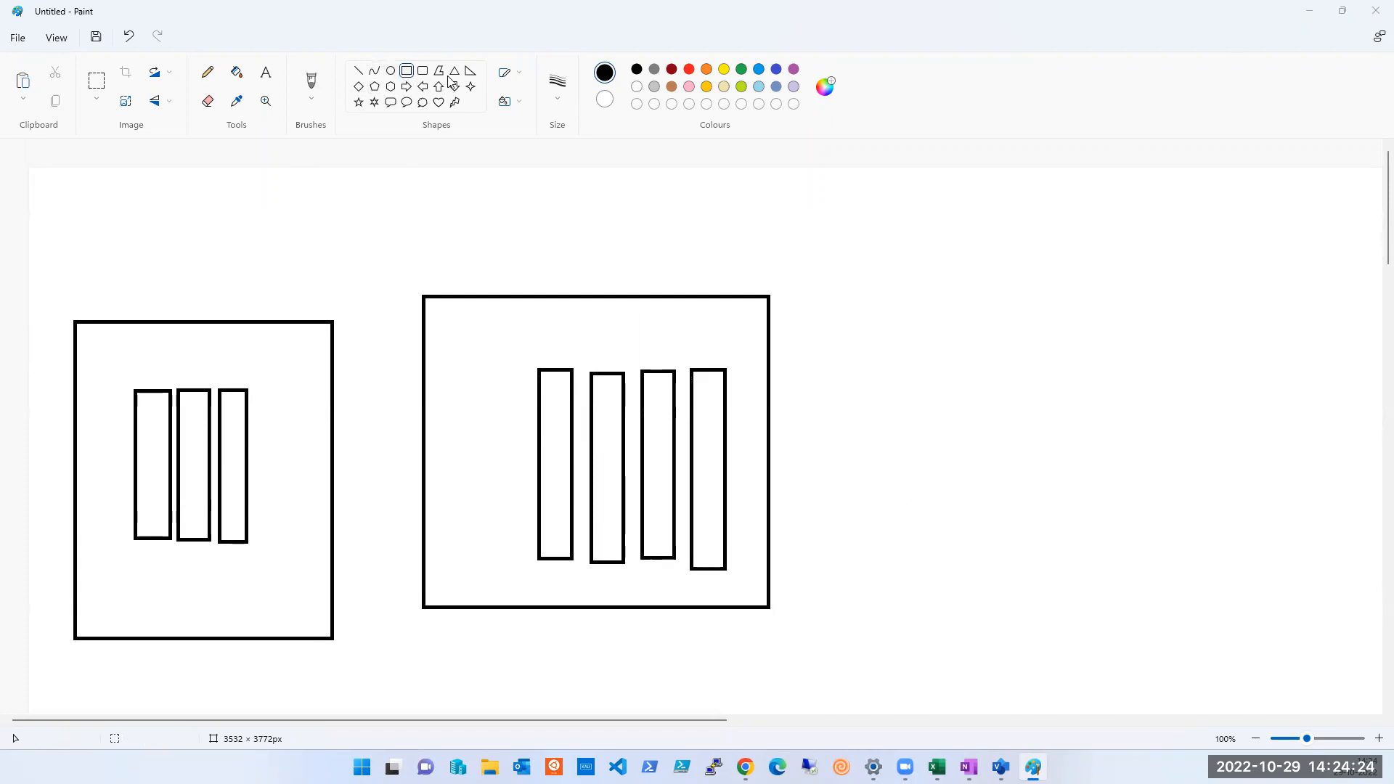
# Draw four narrow upright rectangles in the space right of the second box and enclose them in a large rectangle
pyautogui.moveTo(957, 342); pyautogui.dragTo(993, 572)
pyautogui.moveTo(993, 342); pyautogui.dragTo(1047, 566)
pyautogui.moveTo(1067, 352); pyautogui.dragTo(1104, 567)
pyautogui.moveTo(1120, 354); pyautogui.dragTo(1165, 588)
pyautogui.click(413, 74)
pyautogui.moveTo(891, 276); pyautogui.dragTo(1220, 645)
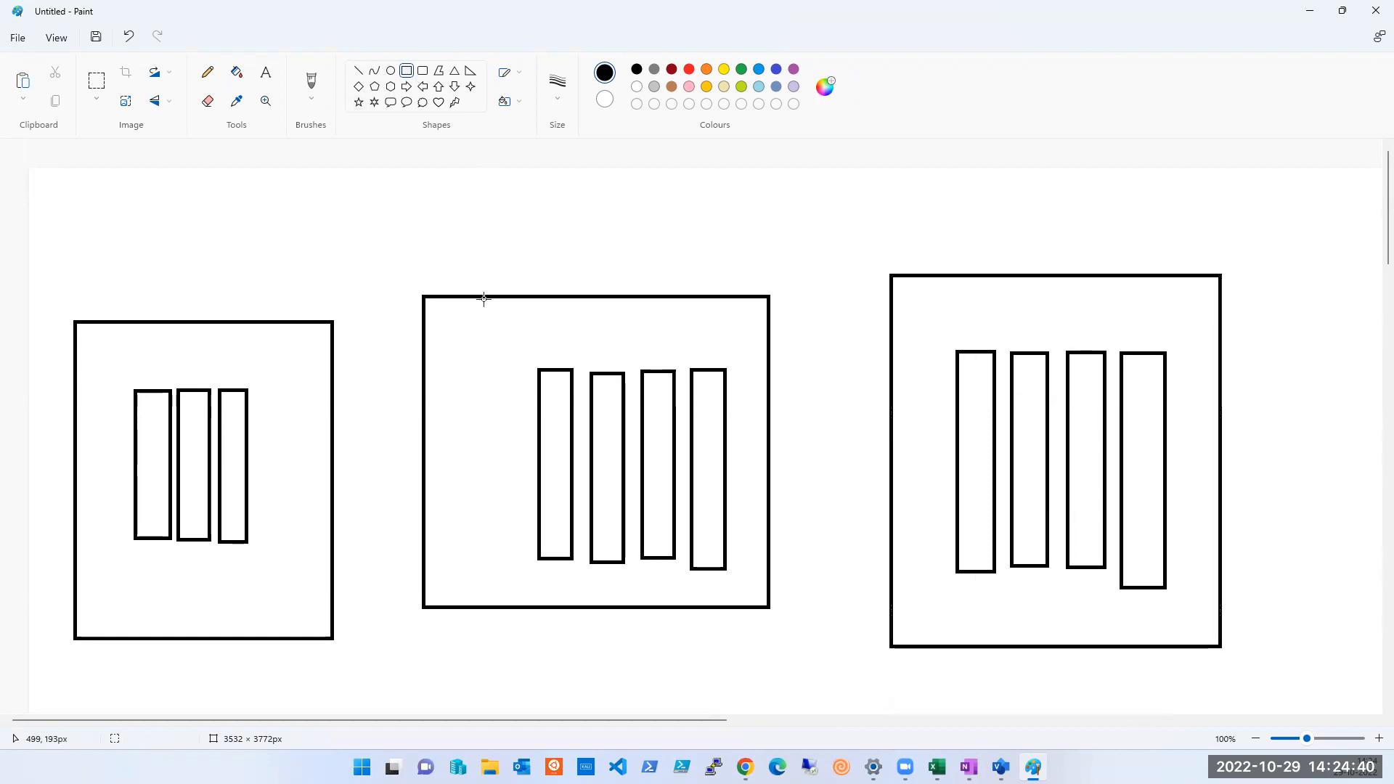
# Add the bold text label "FD 001" just above the first box
pyautogui.click(266, 77)
pyautogui.click(266, 76)
pyautogui.click(143, 301)
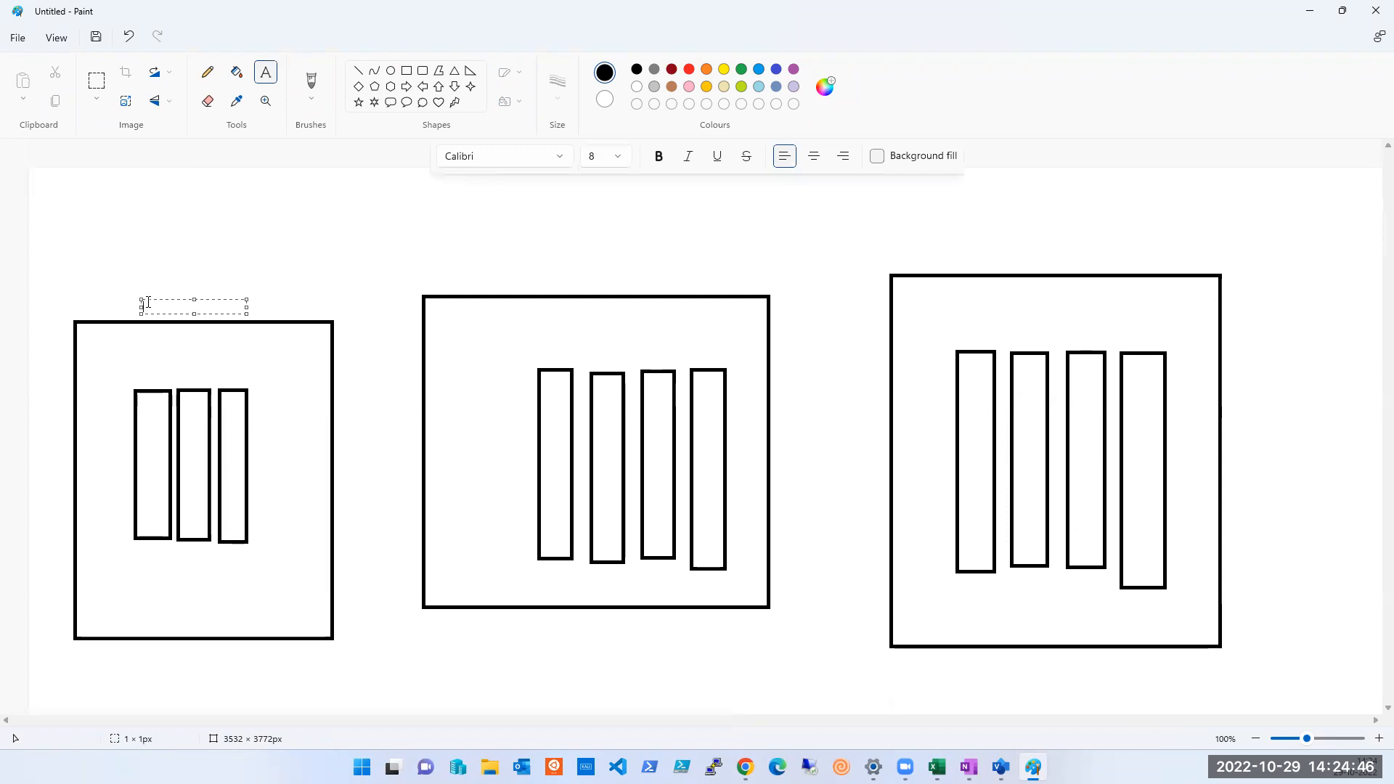
pyautogui.write('FD 001')
pyautogui.hotkey('ctrl', 'a')
pyautogui.hotkey('ctrl', 'c')
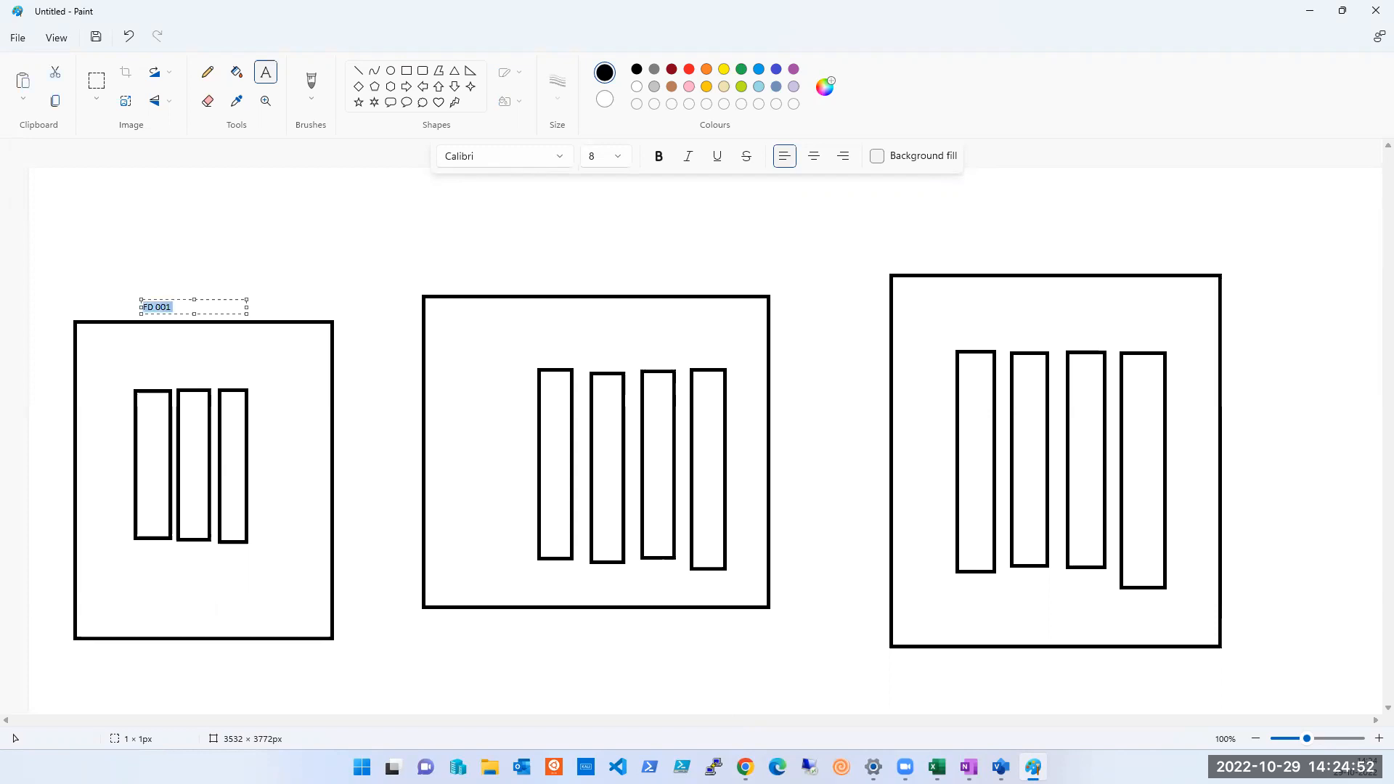
pyautogui.hotkey('ctrl', 'b')
# Add a copy of the label above the second box and change its text to "FD 002"
pyautogui.click(269, 70)
pyautogui.click(516, 245)
pyautogui.hotkey('ctrl', 'v')
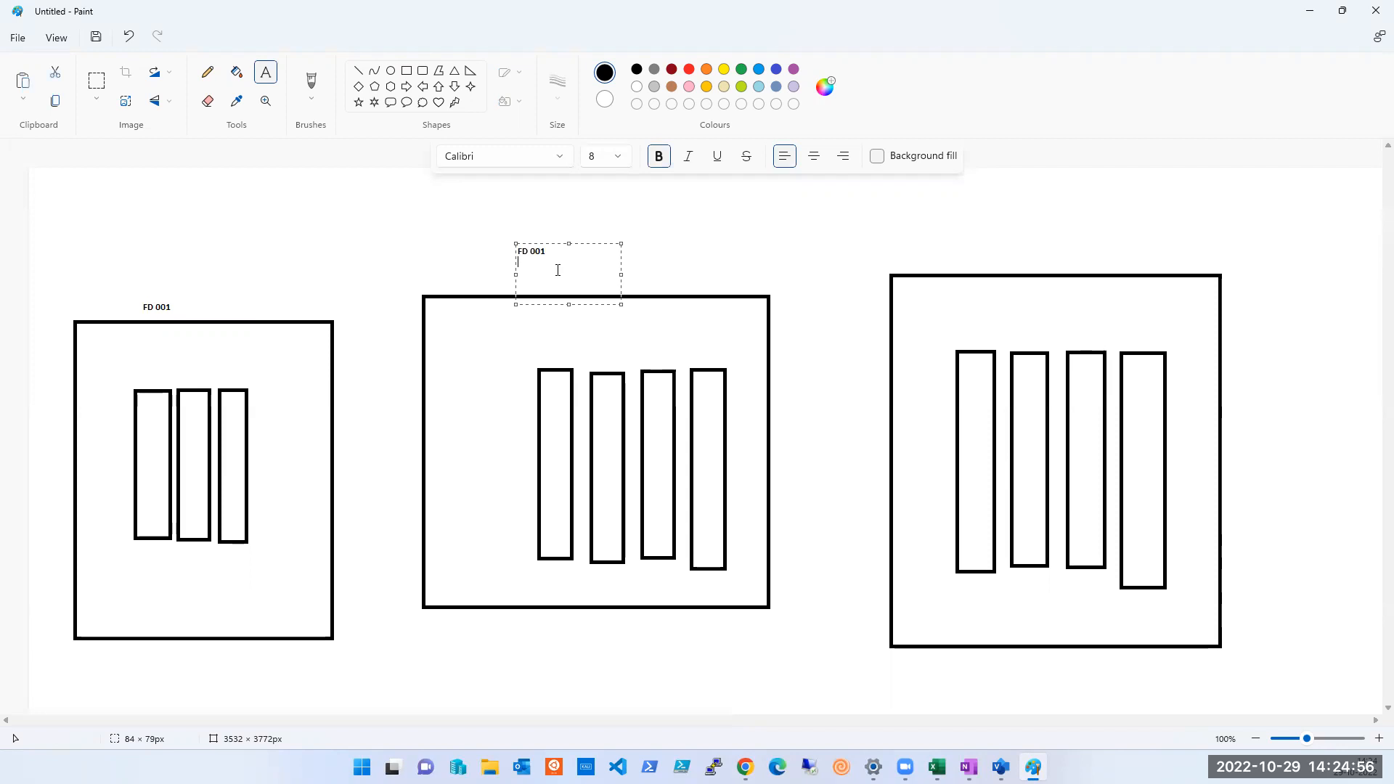
pyautogui.write('2')
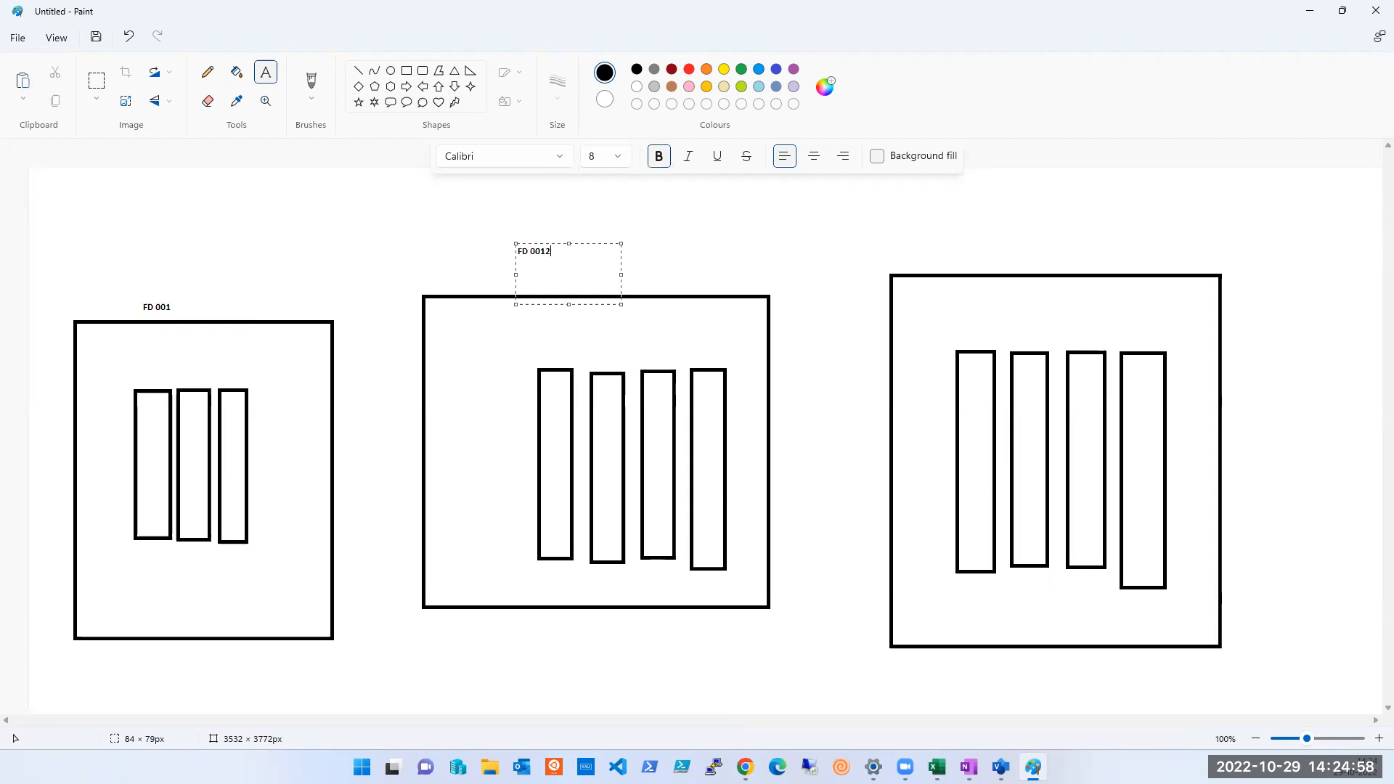
pyautogui.press('BackSpace')
pyautogui.write('2')
# Add another copy of the label above the third box and change its text to "FD 003"
pyautogui.moveTo(971, 228); pyautogui.dragTo(1050, 291)
pyautogui.hotkey('ctrl', 'v')
pyautogui.press('BackSpace')
pyautogui.write('3')
pyautogui.click(818, 594)
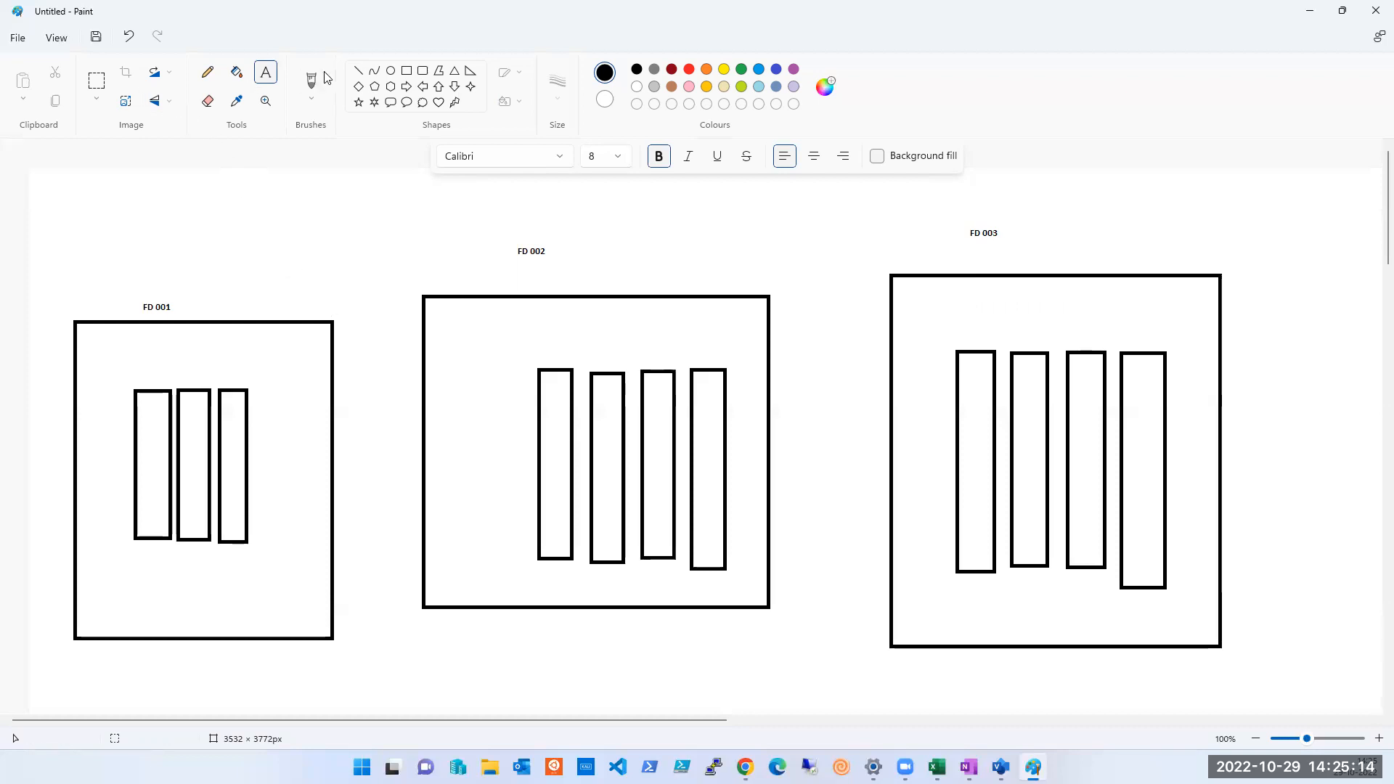
# Draw three small diamonds, about 40 to 75 px wide, side by side across the rack tops in each of the three boxes
pyautogui.click(361, 90)
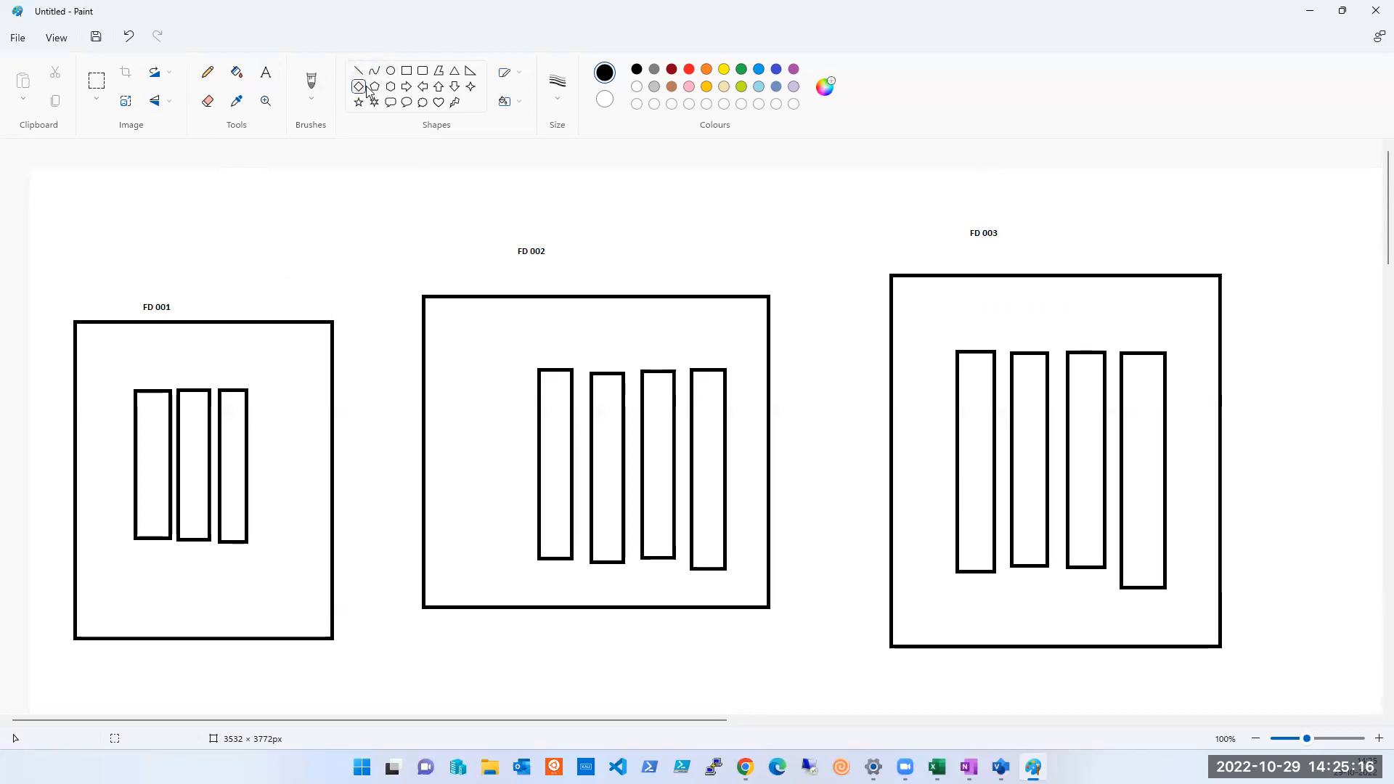
pyautogui.moveTo(132, 359); pyautogui.dragTo(162, 394)
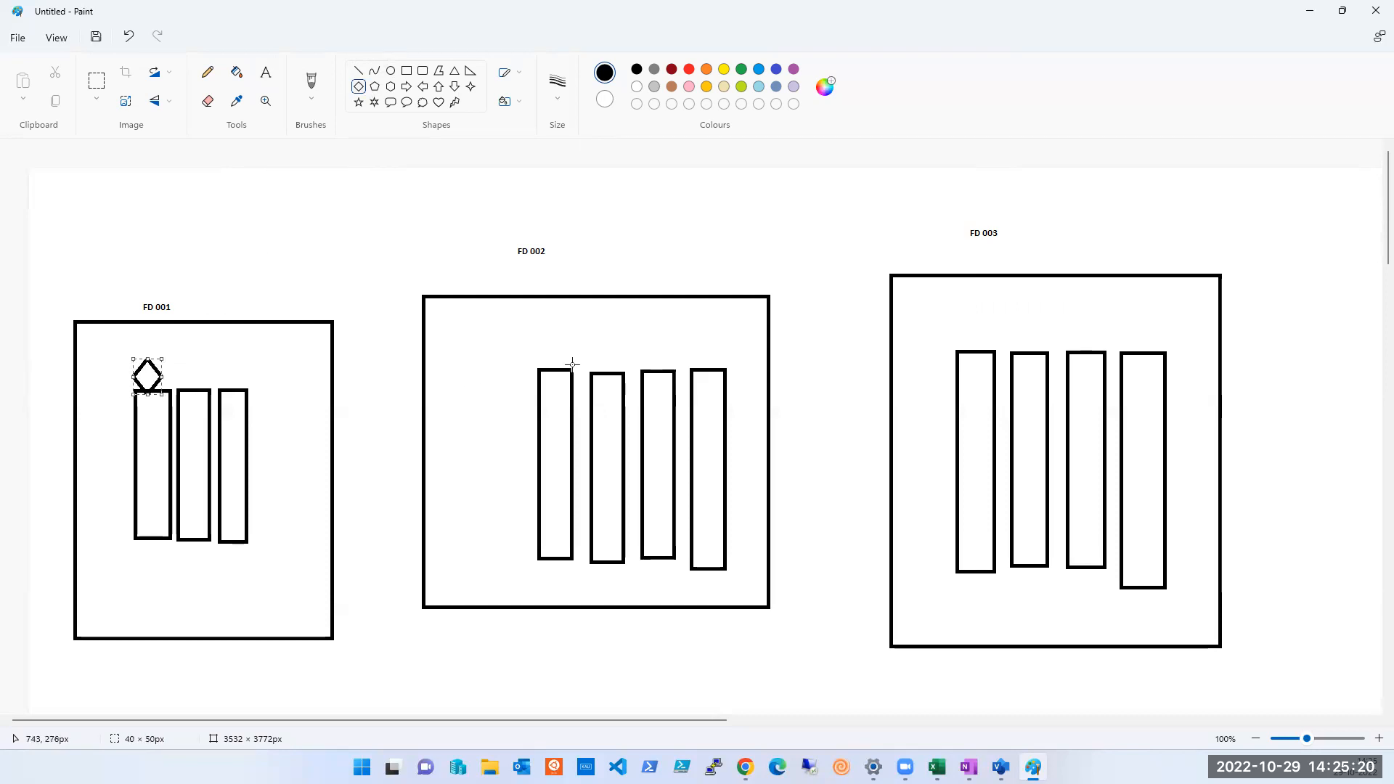
pyautogui.moveTo(585, 353); pyautogui.dragTo(614, 387)
pyautogui.moveTo(1020, 326)
pyautogui.mouseDown()
pyautogui.moveTo(1073, 389)
pyautogui.moveTo(1071, 375)
pyautogui.mouseUp()
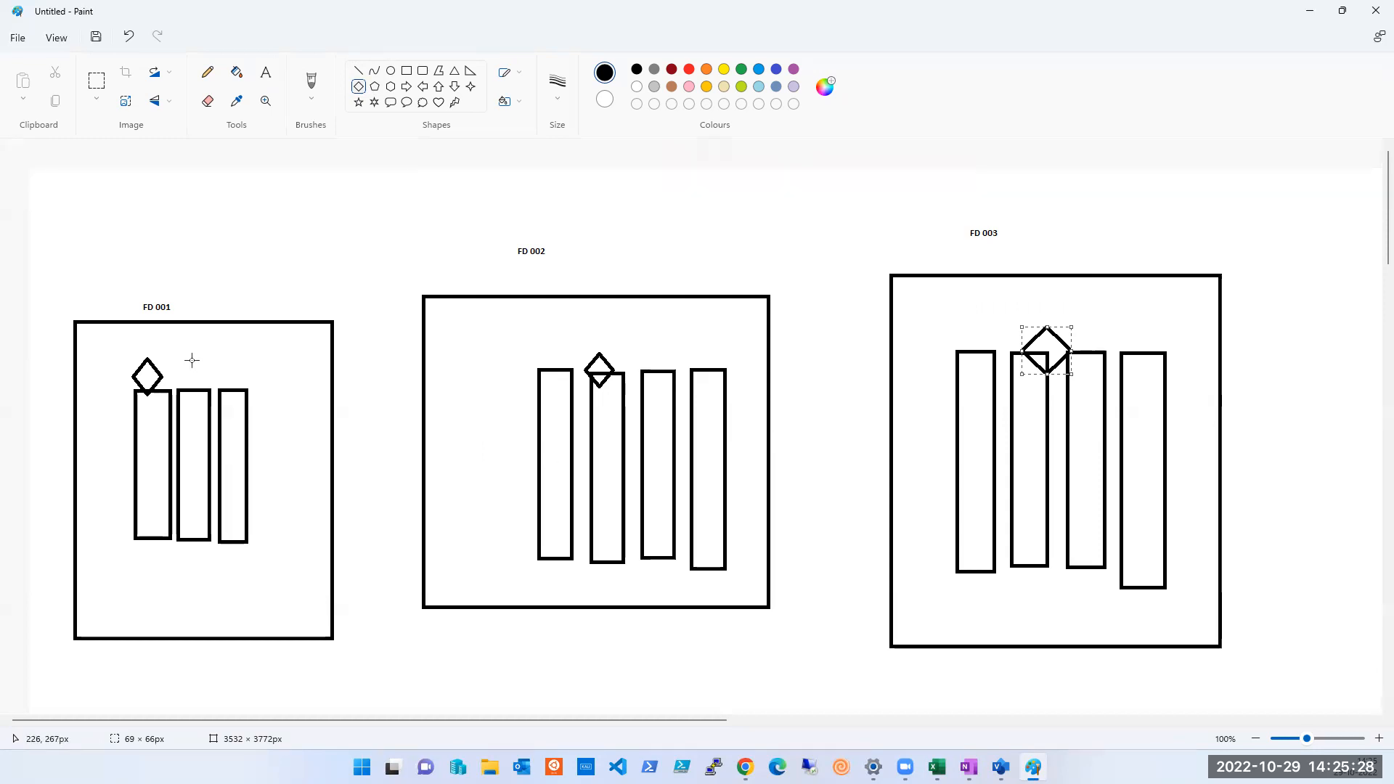
pyautogui.moveTo(168, 366)
pyautogui.mouseDown()
pyautogui.moveTo(181, 409)
pyautogui.moveTo(196, 408)
pyautogui.mouseUp()
pyautogui.moveTo(616, 358); pyautogui.dragTo(651, 409)
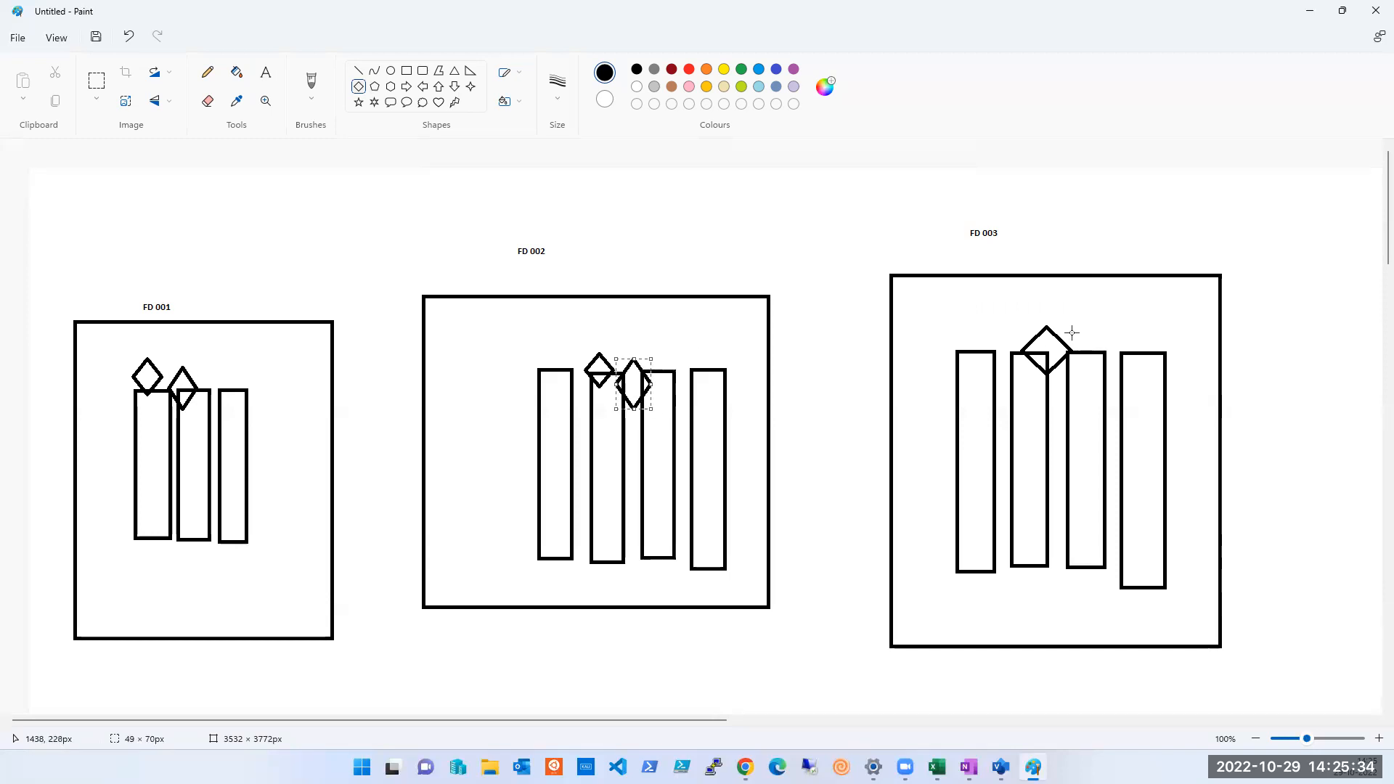
pyautogui.moveTo(1072, 328); pyautogui.dragTo(1125, 389)
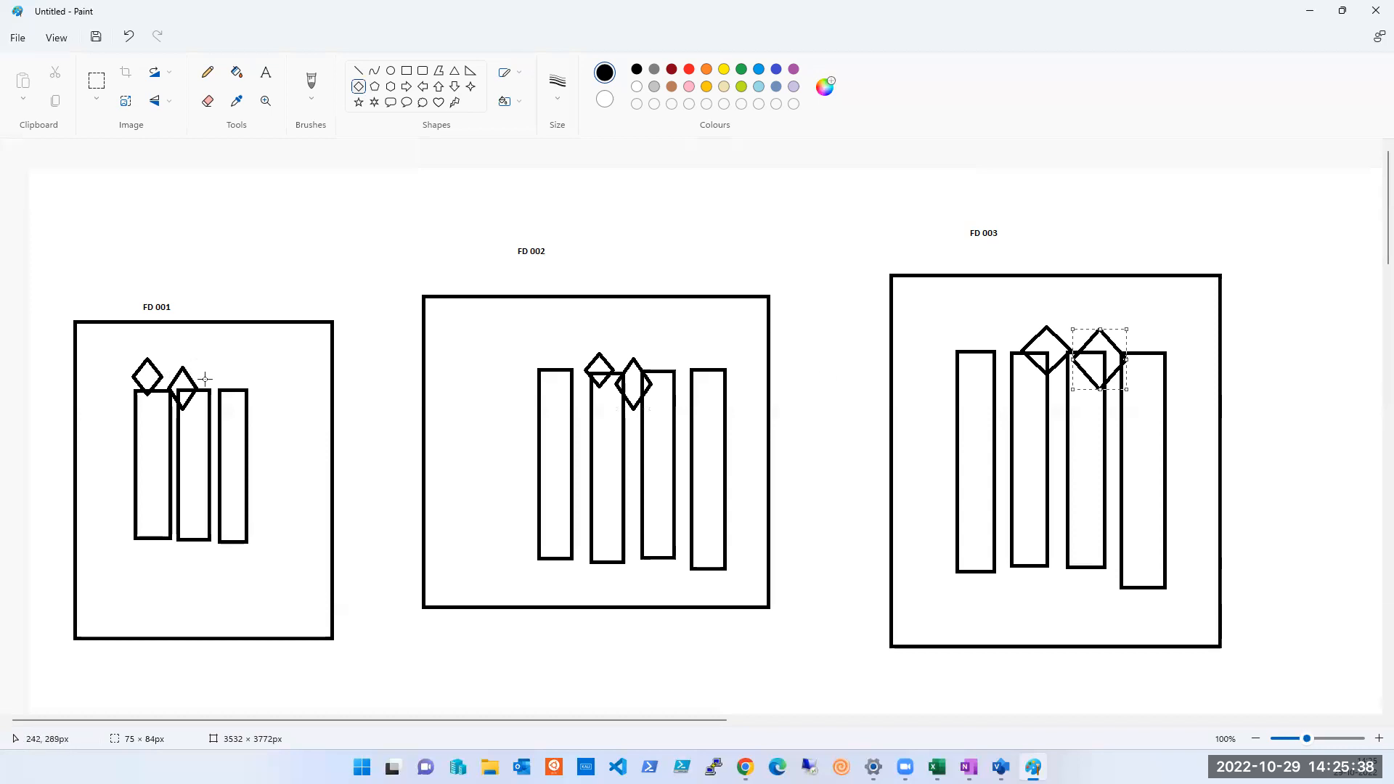
pyautogui.moveTo(199, 369); pyautogui.dragTo(230, 401)
pyautogui.moveTo(653, 358); pyautogui.dragTo(696, 392)
pyautogui.moveTo(1120, 330); pyautogui.dragTo(1161, 366)
# Draw a fourth diamond above the row of diamonds in each of the three boxes
pyautogui.moveTo(175, 339); pyautogui.dragTo(215, 380)
pyautogui.moveTo(585, 324); pyautogui.dragTo(642, 368)
pyautogui.moveTo(1062, 305); pyautogui.dragTo(1115, 348)
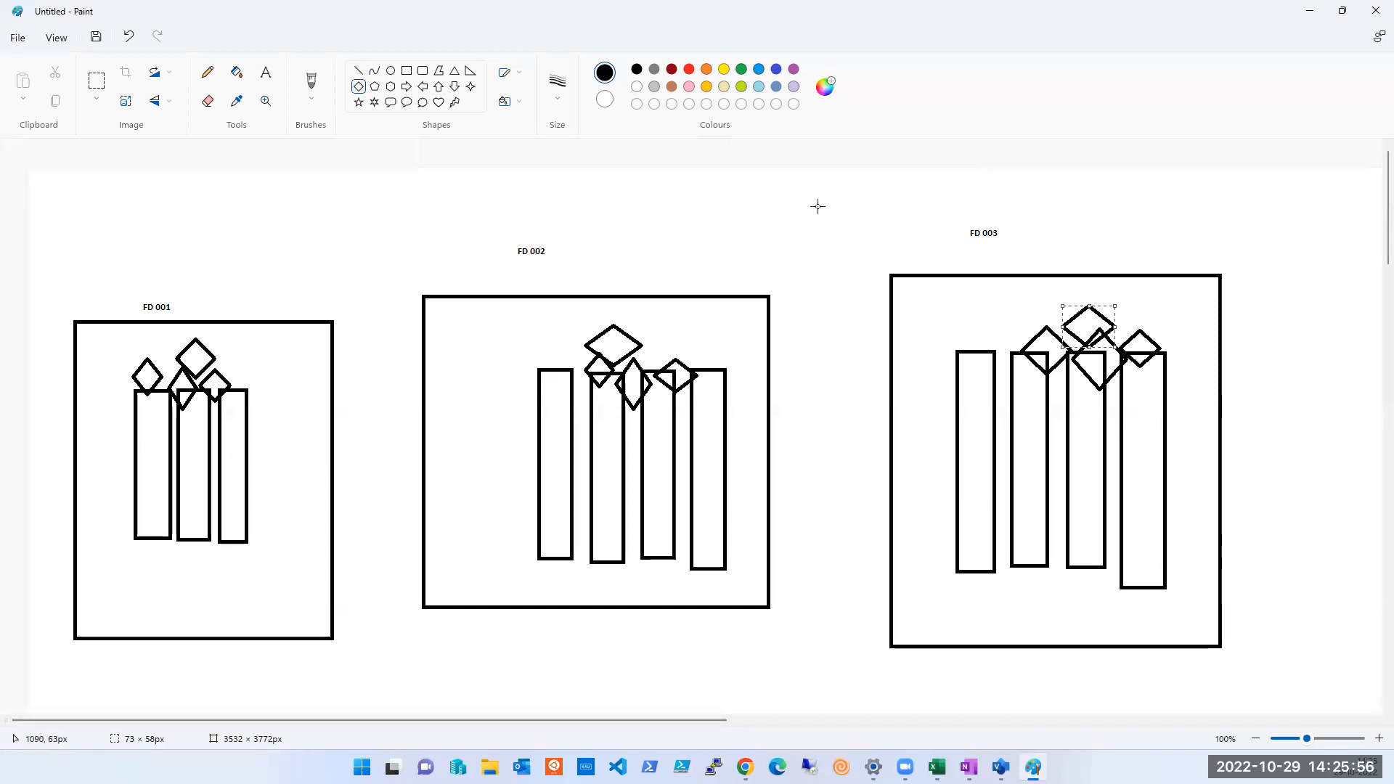
# Brush two roughly parallel vertical lines from above each box down to its diamonds
pyautogui.click(308, 80)
pyautogui.moveTo(228, 210); pyautogui.dragTo(218, 348)
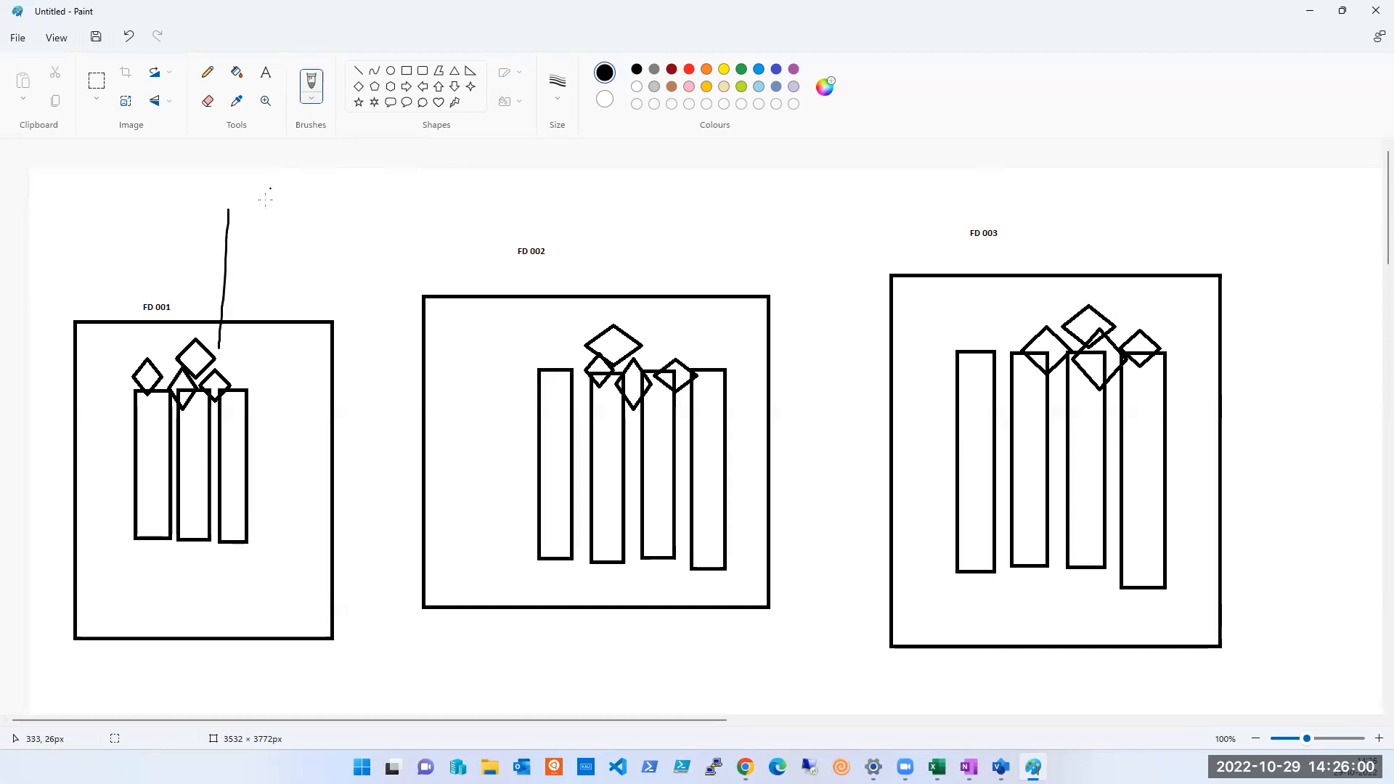
pyautogui.moveTo(245, 211); pyautogui.dragTo(238, 344)
pyautogui.moveTo(640, 212); pyautogui.dragTo(642, 339)
pyautogui.moveTo(660, 214); pyautogui.dragTo(660, 341)
pyautogui.moveTo(1086, 211); pyautogui.dragTo(1092, 300)
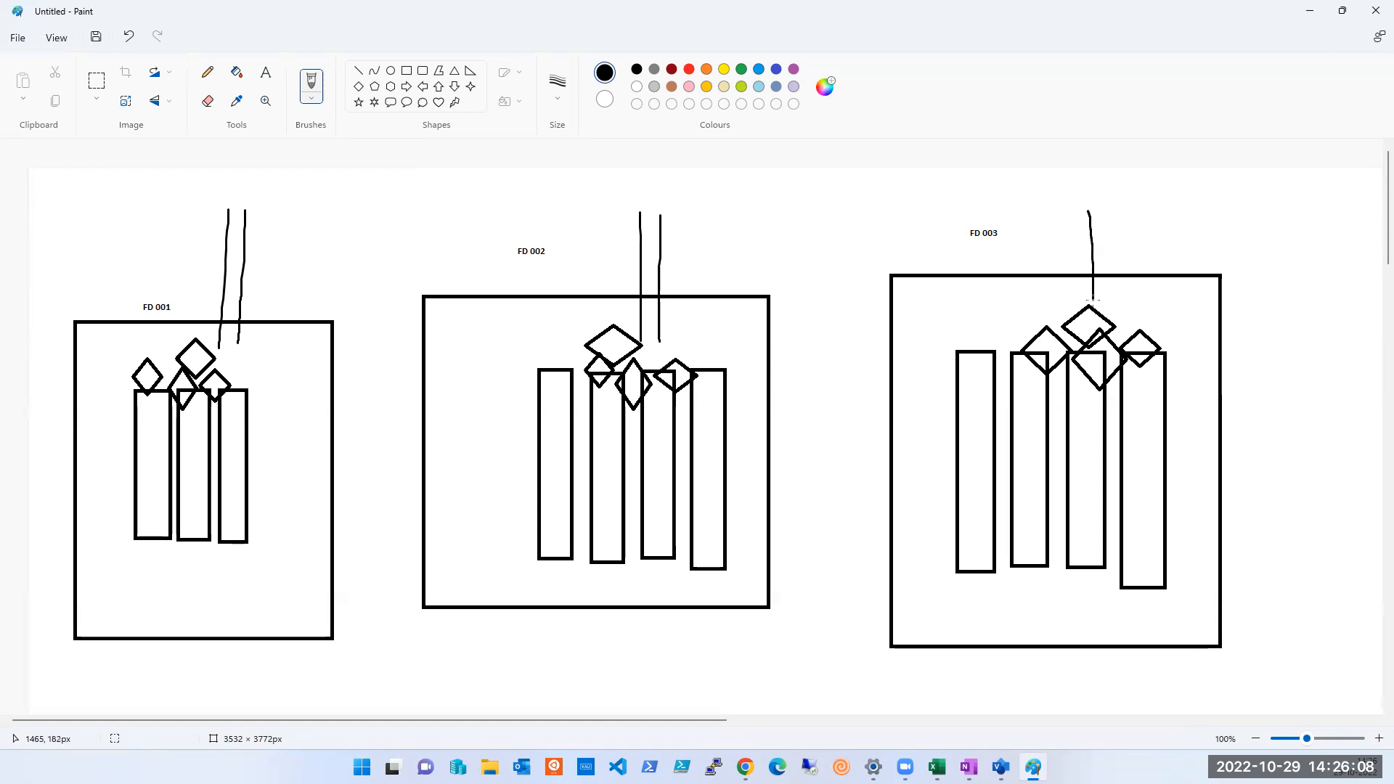
pyautogui.moveTo(1108, 217); pyautogui.dragTo(1107, 297)
# Cross out the two vertical lines above the FD 001 box with pencil strokes, first in black and again in red
pyautogui.click(208, 72)
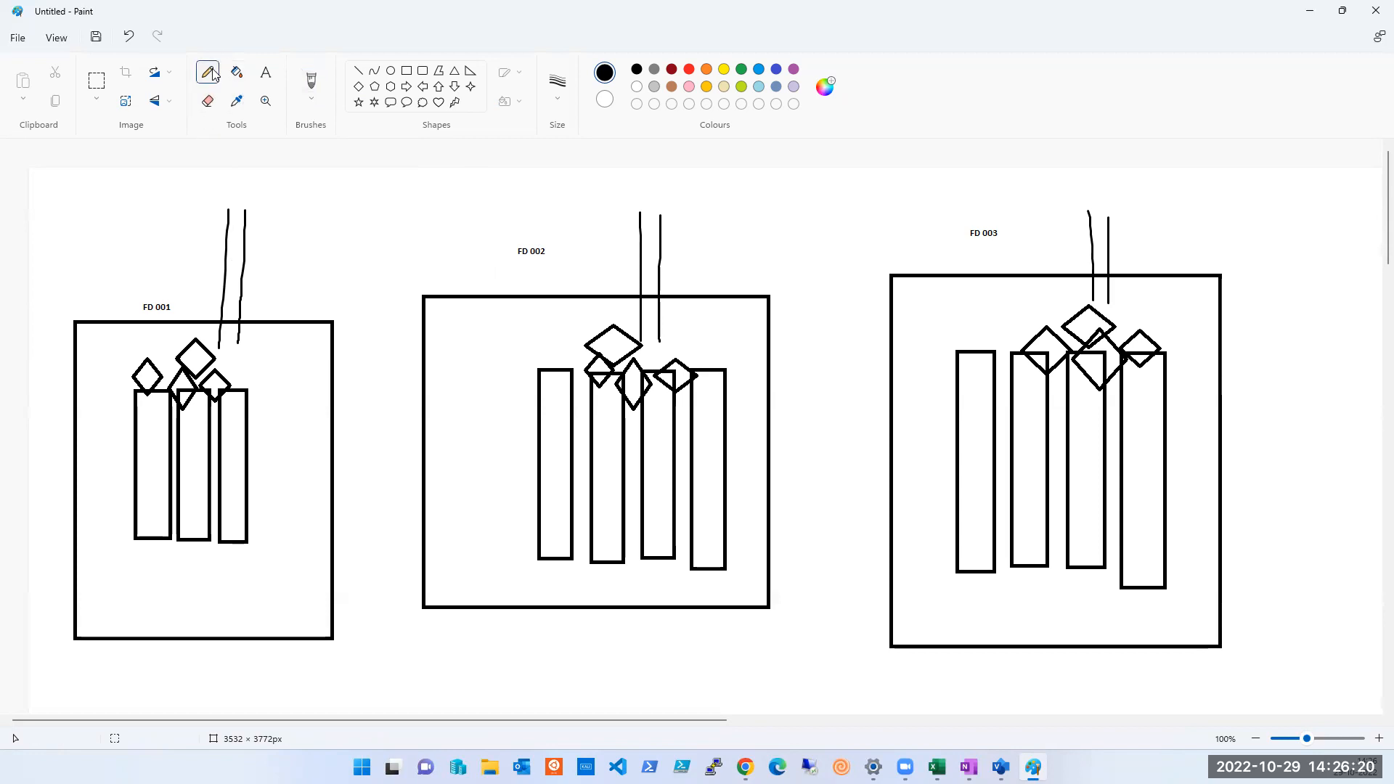
pyautogui.moveTo(209, 248)
pyautogui.mouseDown()
pyautogui.moveTo(246, 280)
pyautogui.moveTo(205, 283)
pyautogui.mouseUp()
pyautogui.click(671, 70)
pyautogui.click(689, 69)
pyautogui.moveTo(266, 254)
pyautogui.mouseDown()
pyautogui.moveTo(218, 276)
pyautogui.moveTo(334, 295)
pyautogui.mouseUp()
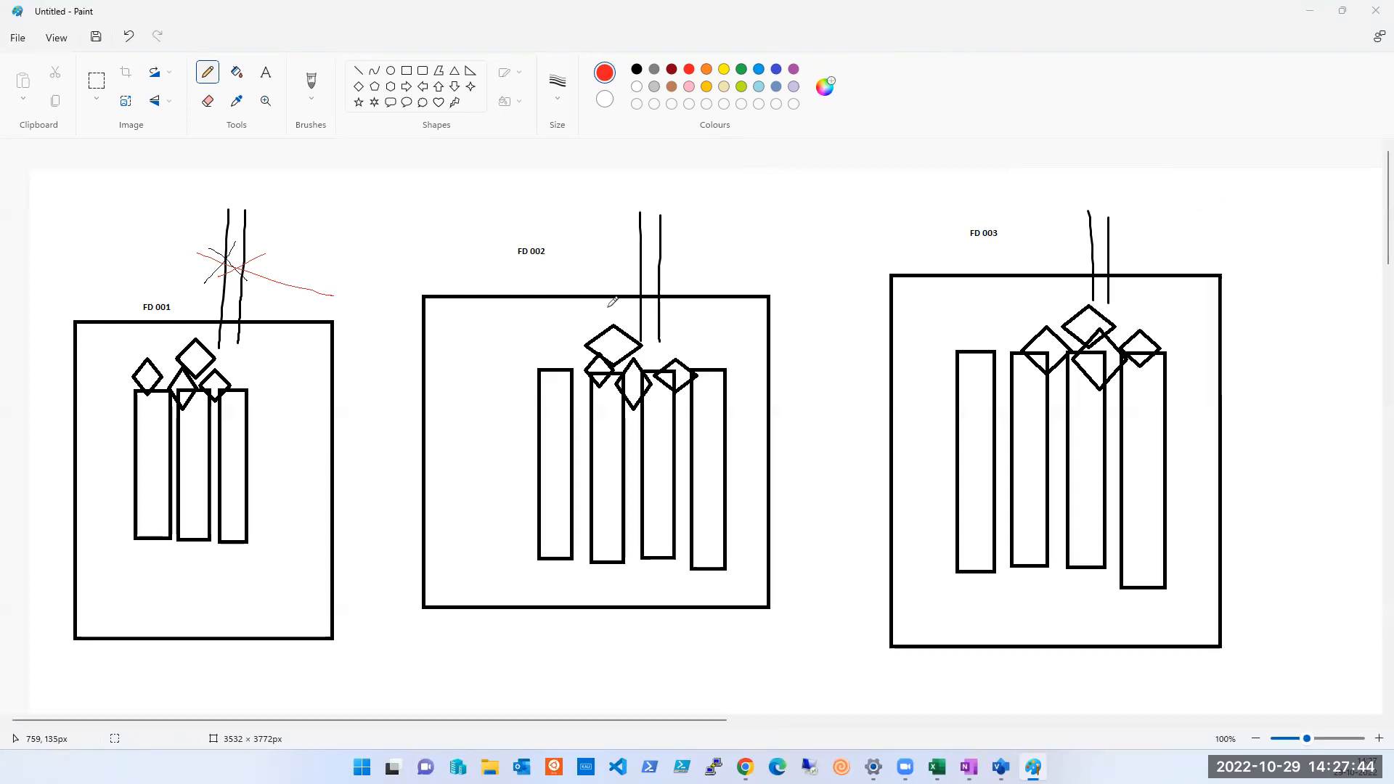
# Switch from the Paint sketch to the Training Diagram drawing in Visio
pyautogui.click(1309, 10)
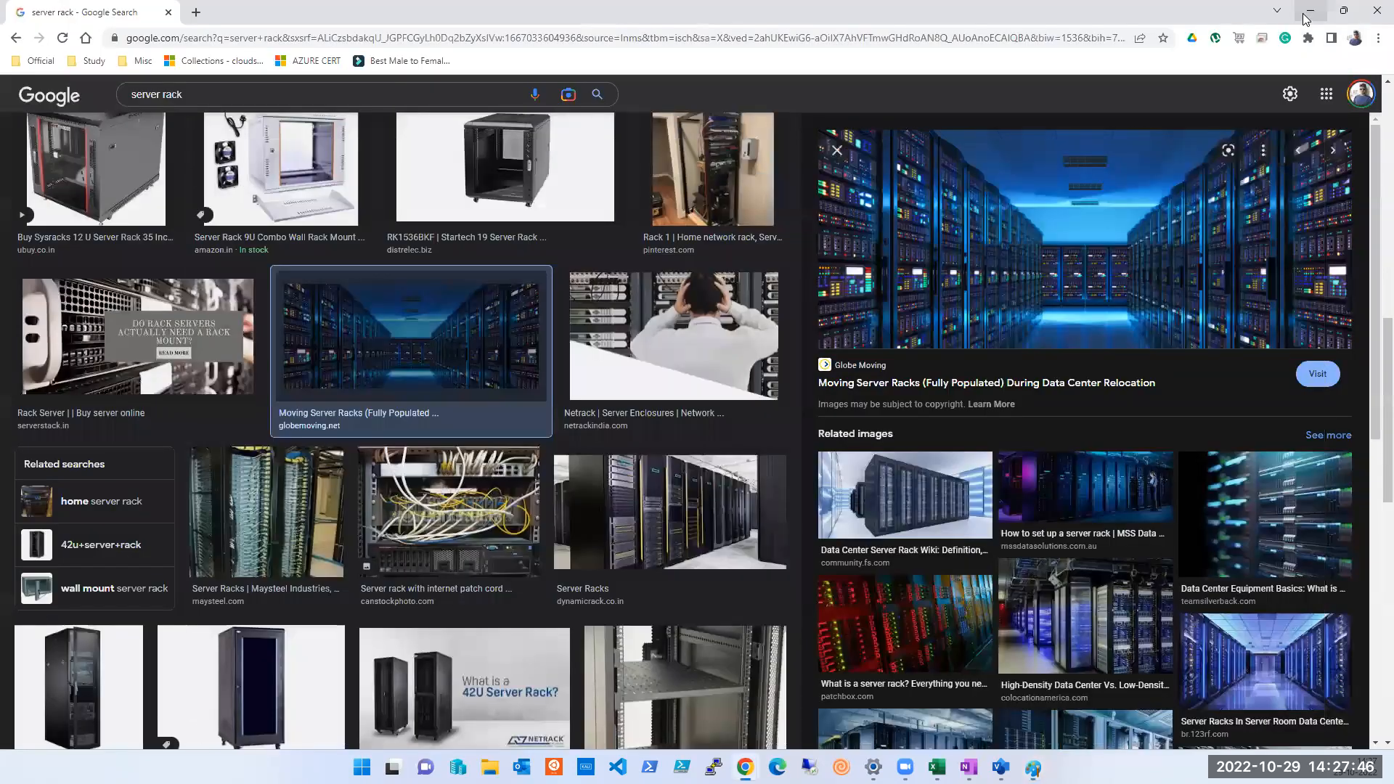
pyautogui.click(1032, 767)
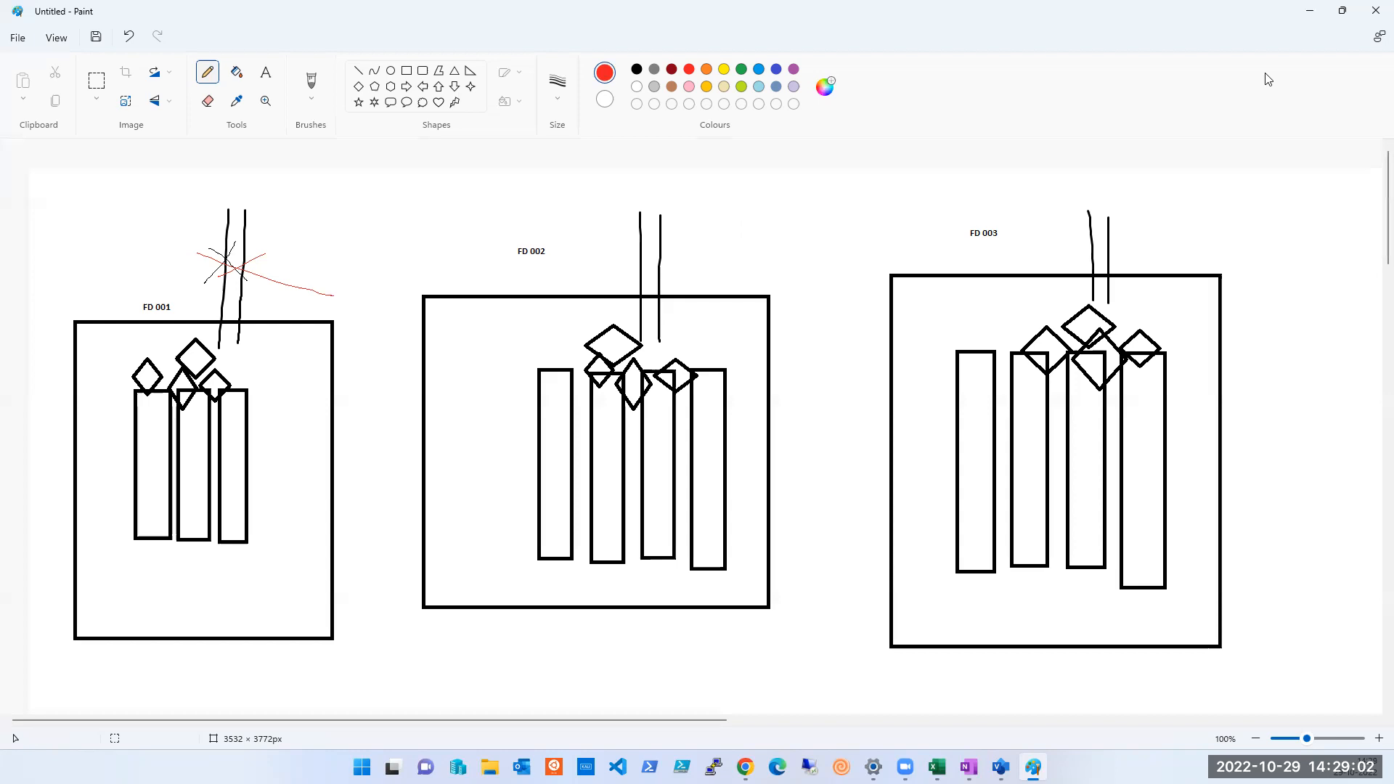
pyautogui.hotkey('alt', 'Tab')
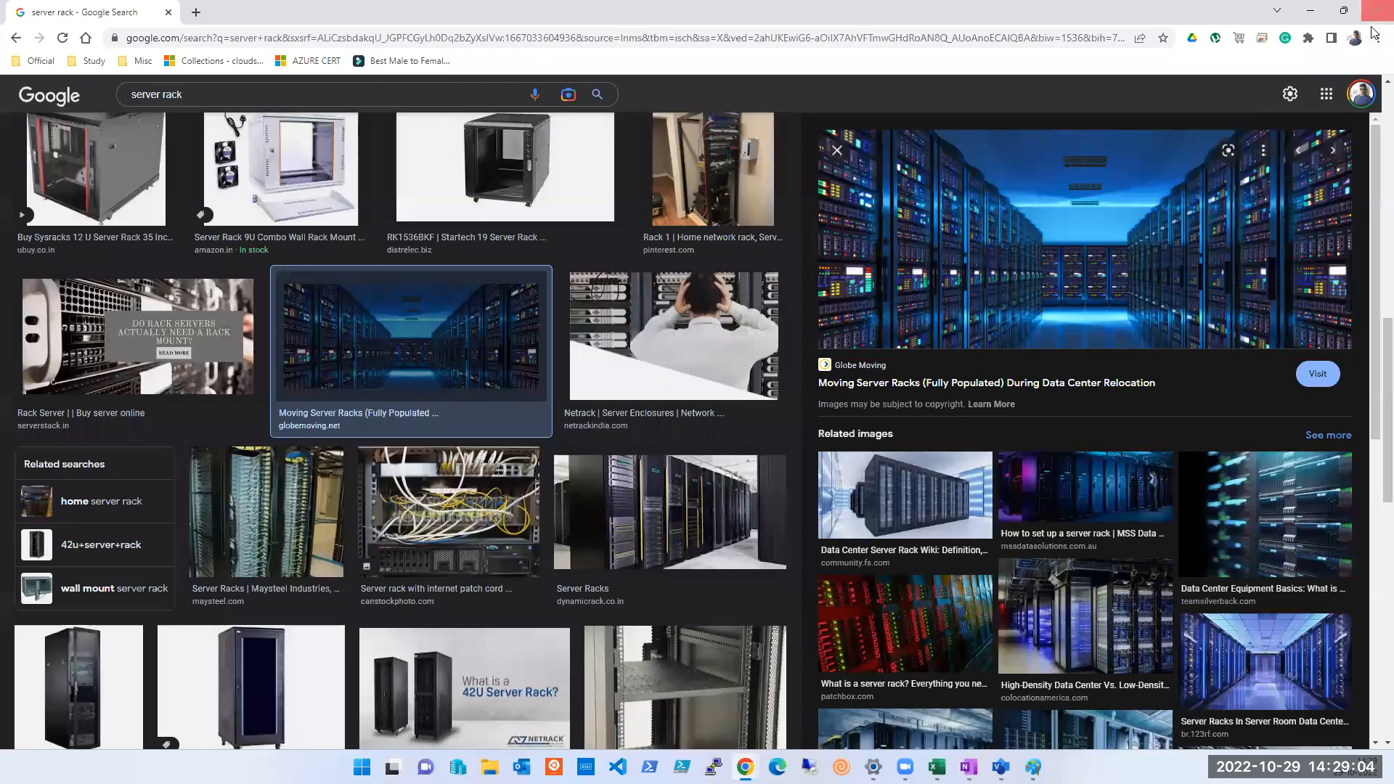
pyautogui.hotkey('alt', 'Tab')
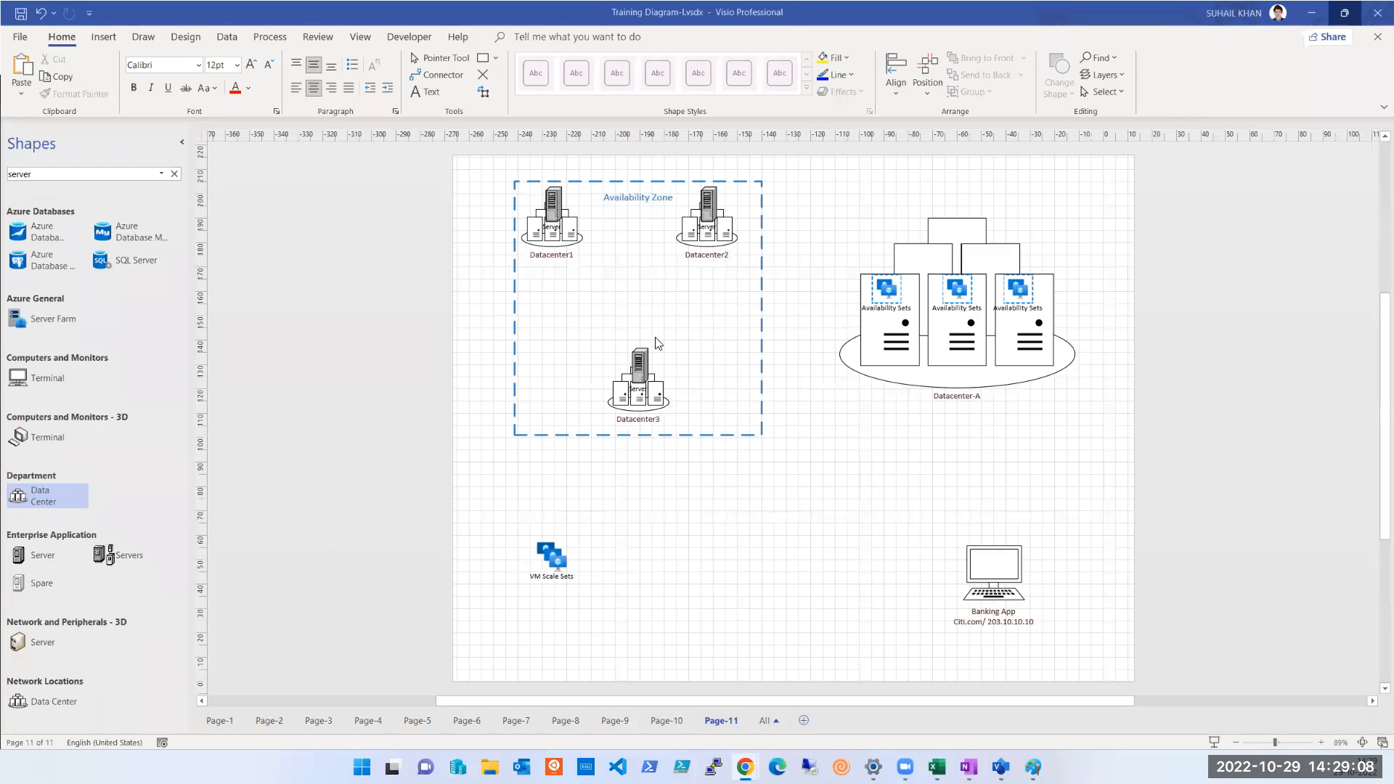
# Change the heading of the dashed Availability Zone container to "Pune - Availability Zone"
pyautogui.click(651, 437)
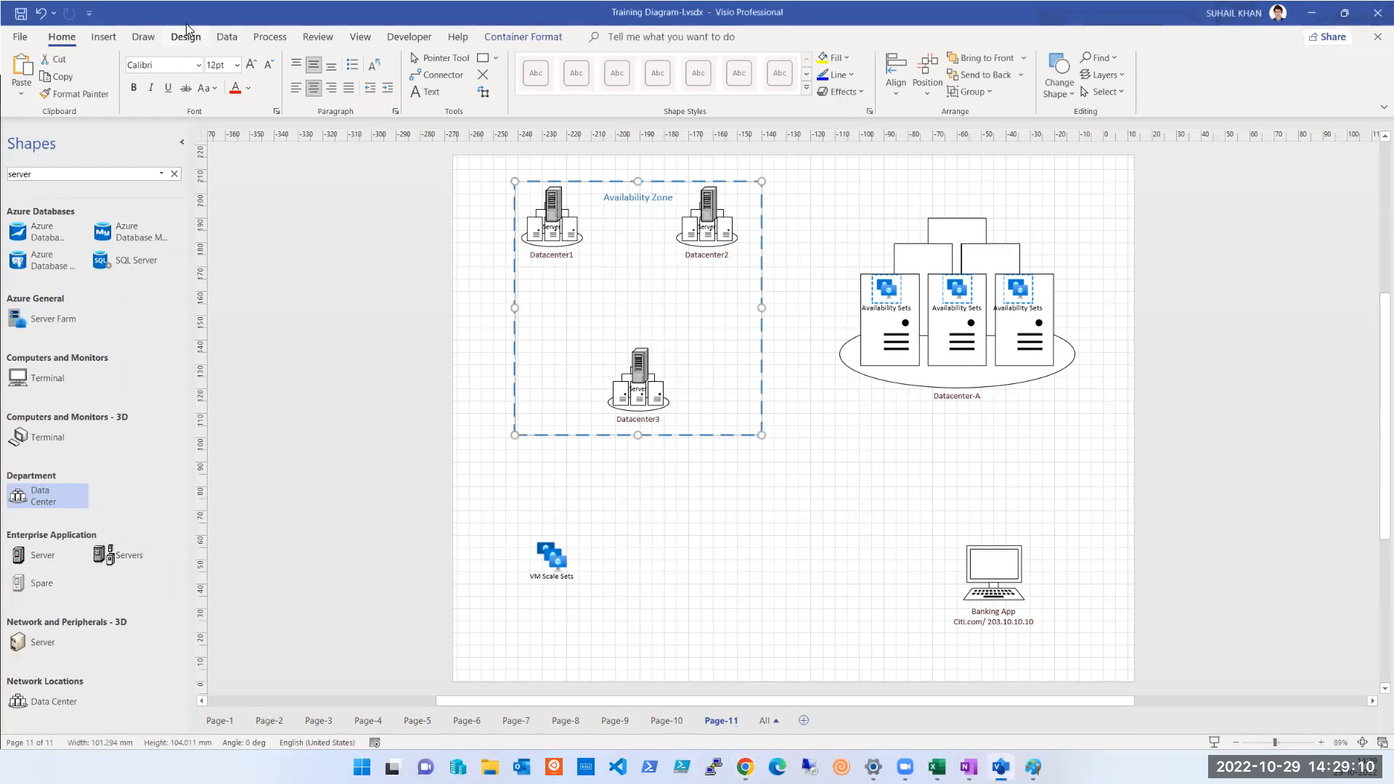
pyautogui.click(427, 92)
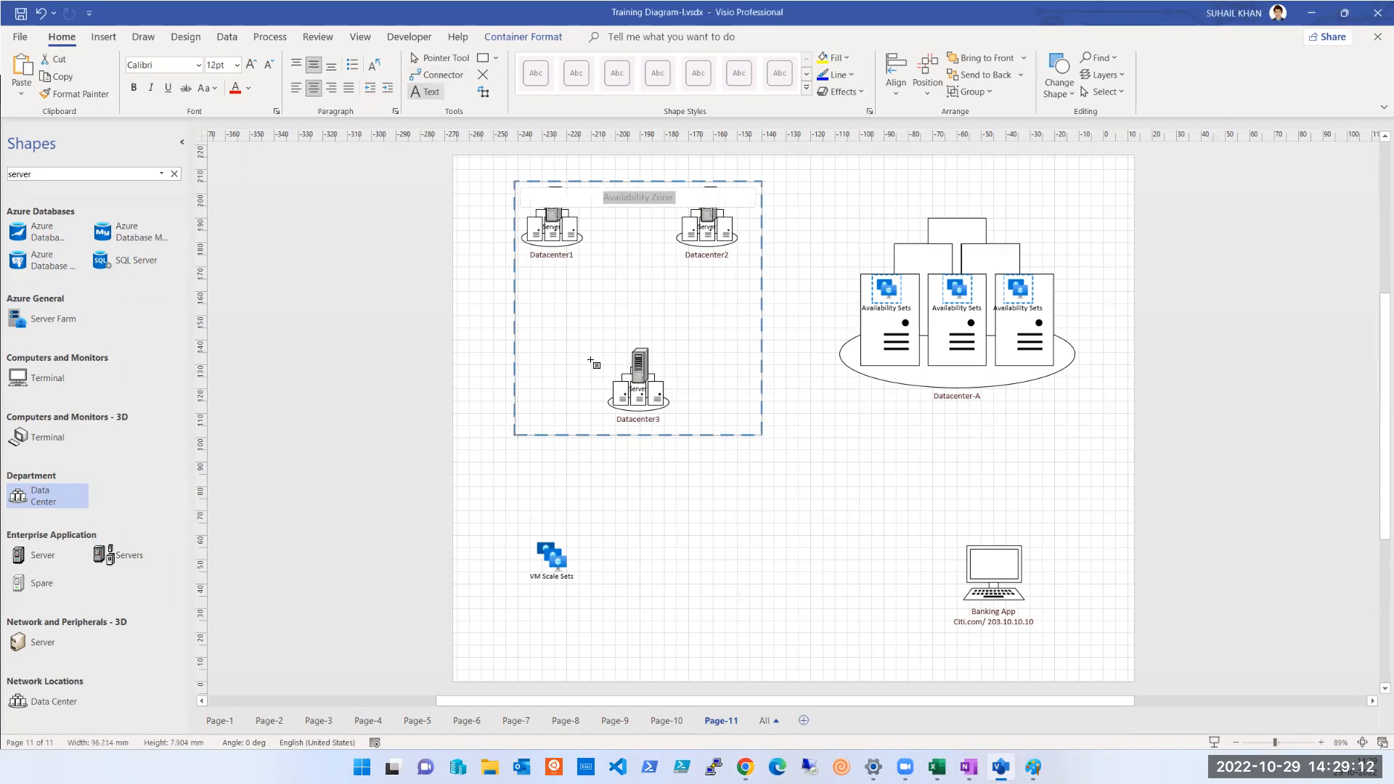
pyautogui.doubleClick(630, 200)
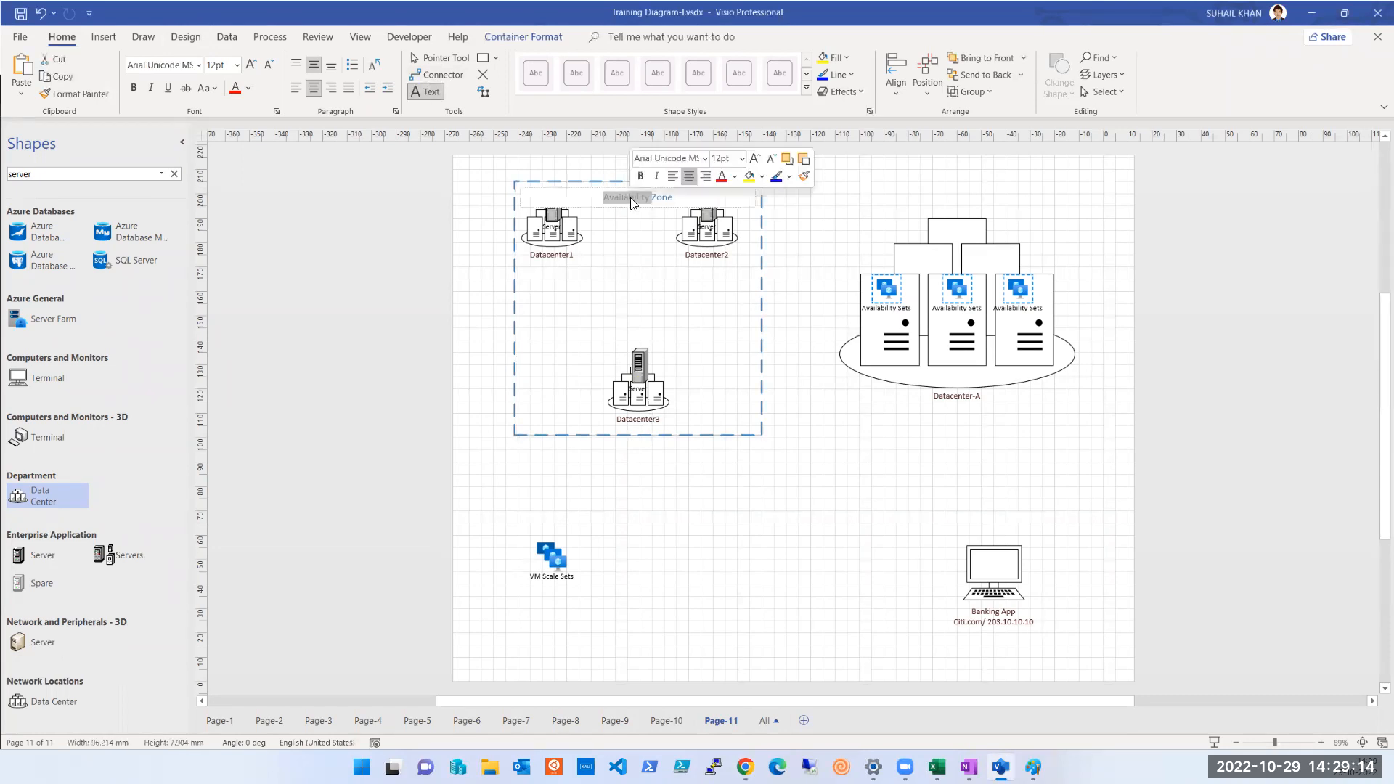
pyautogui.press('Left')
pyautogui.write('Pune -')
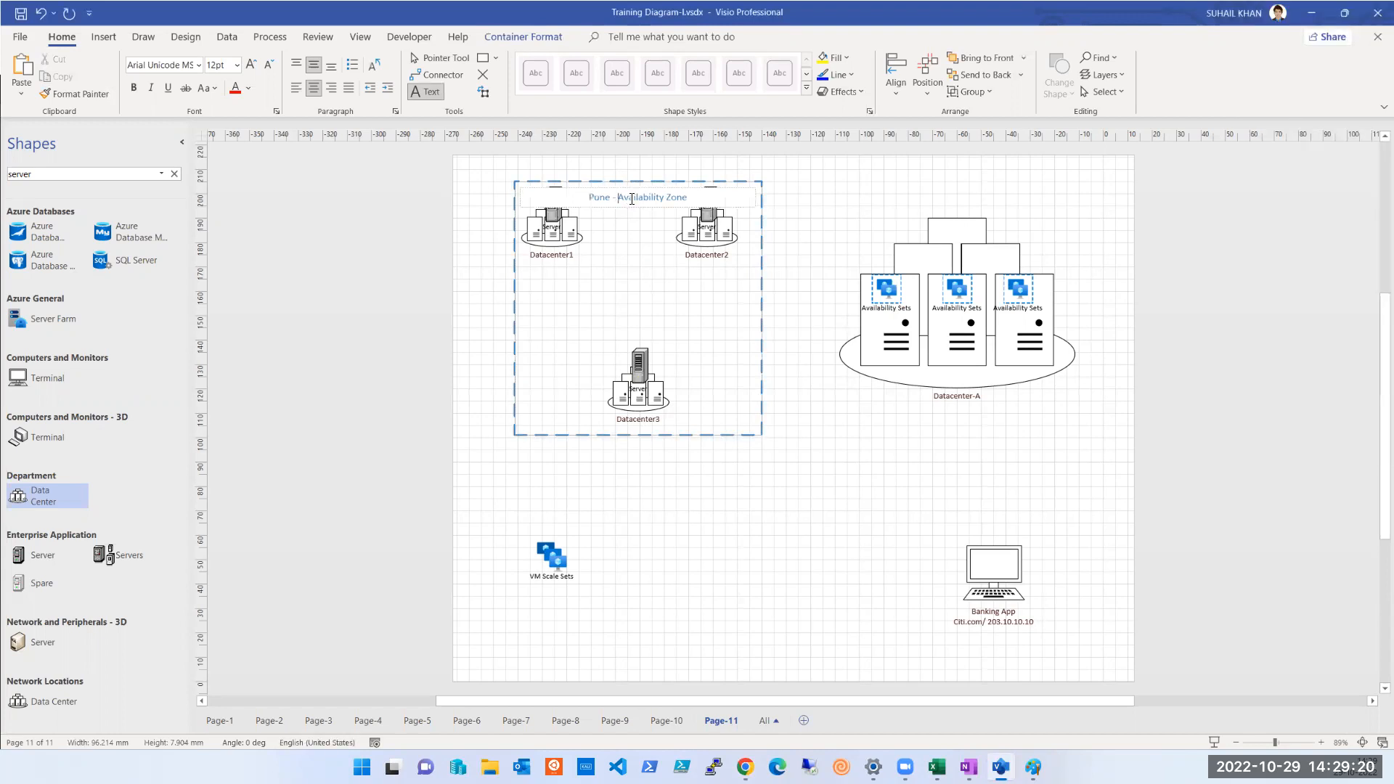
pyautogui.click(629, 267)
pyautogui.click(566, 330)
pyautogui.click(483, 74)
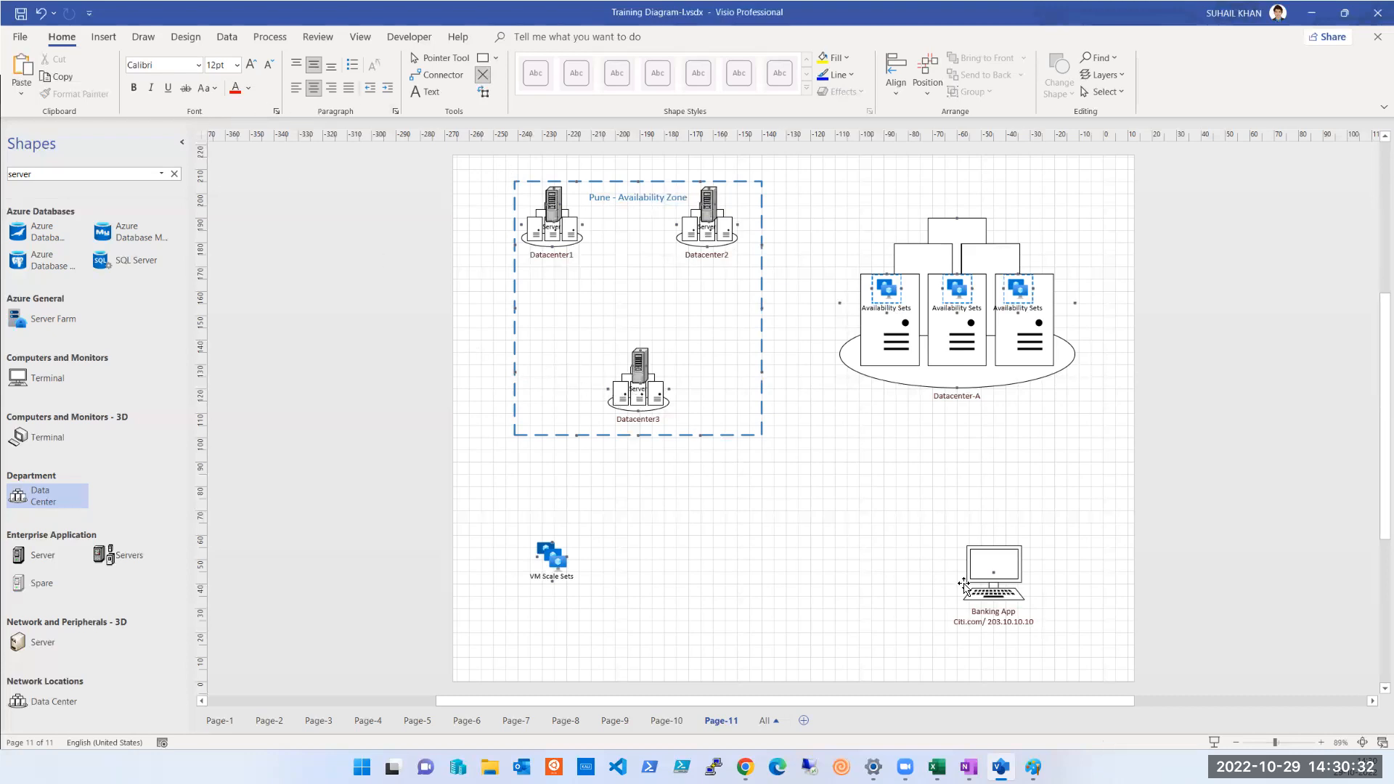
# Try to place a copy of the Banking App computer on Datacenter1, and undo it
pyautogui.click(1003, 597)
pyautogui.moveTo(1004, 597); pyautogui.dragTo(581, 275)
pyautogui.click(581, 276)
pyautogui.click(585, 198)
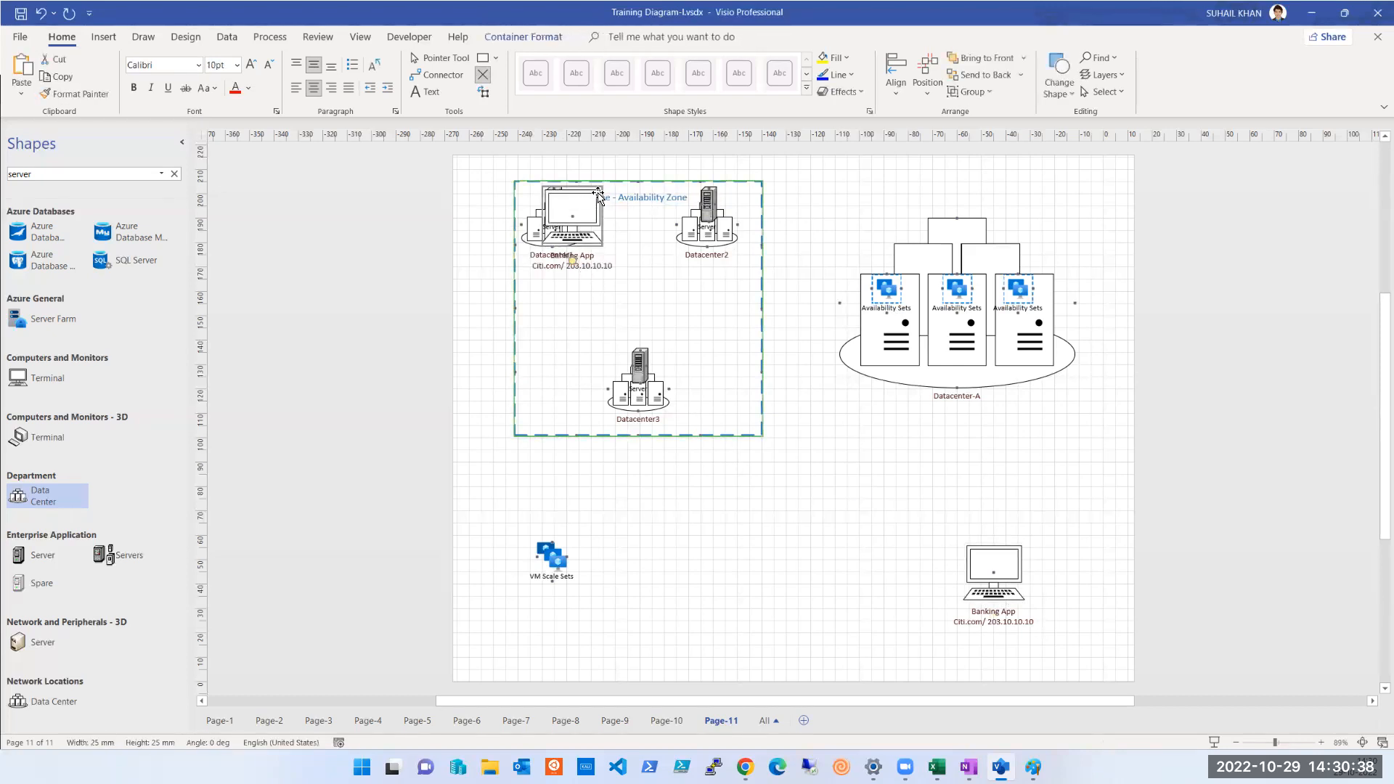
pyautogui.click(620, 202)
pyautogui.click(589, 219)
pyautogui.click(587, 235)
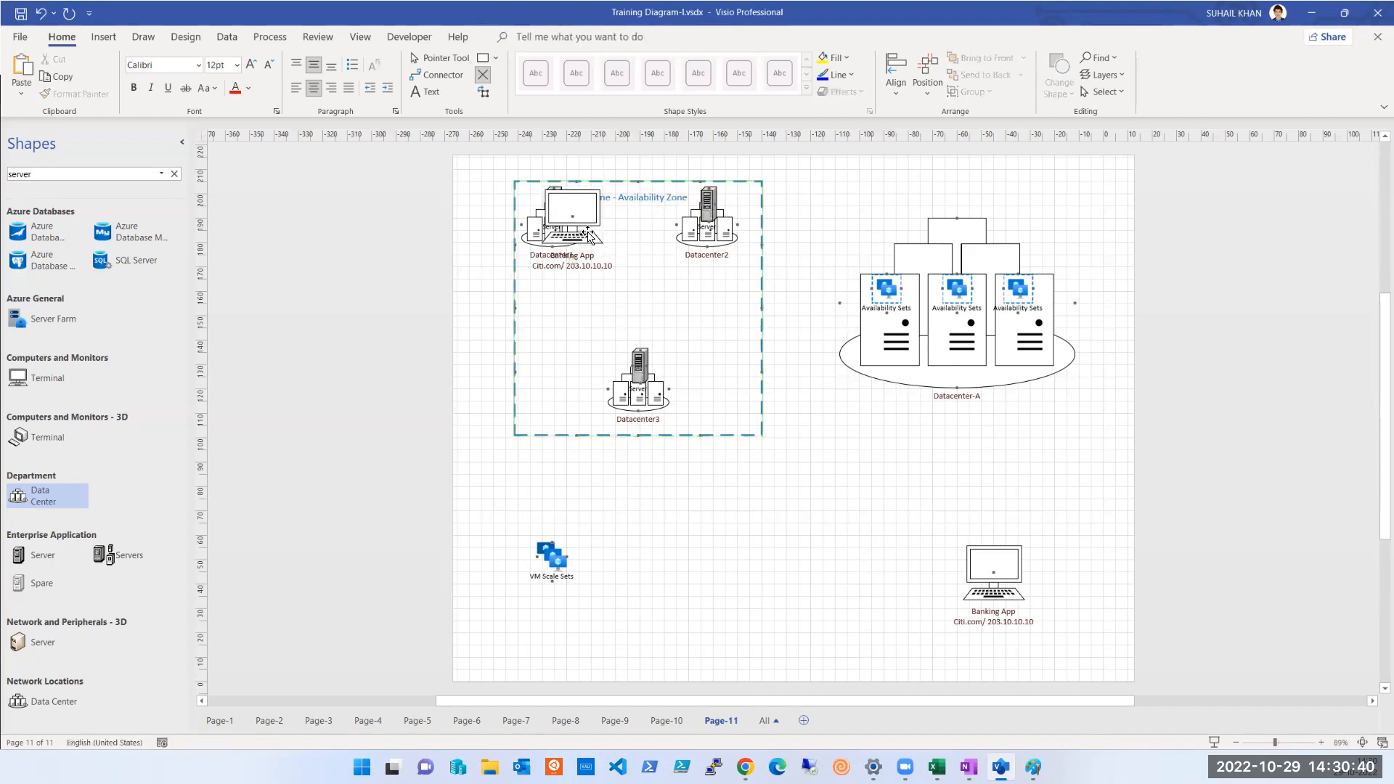
pyautogui.hotkey('ctrl', 'z')
pyautogui.click(999, 571)
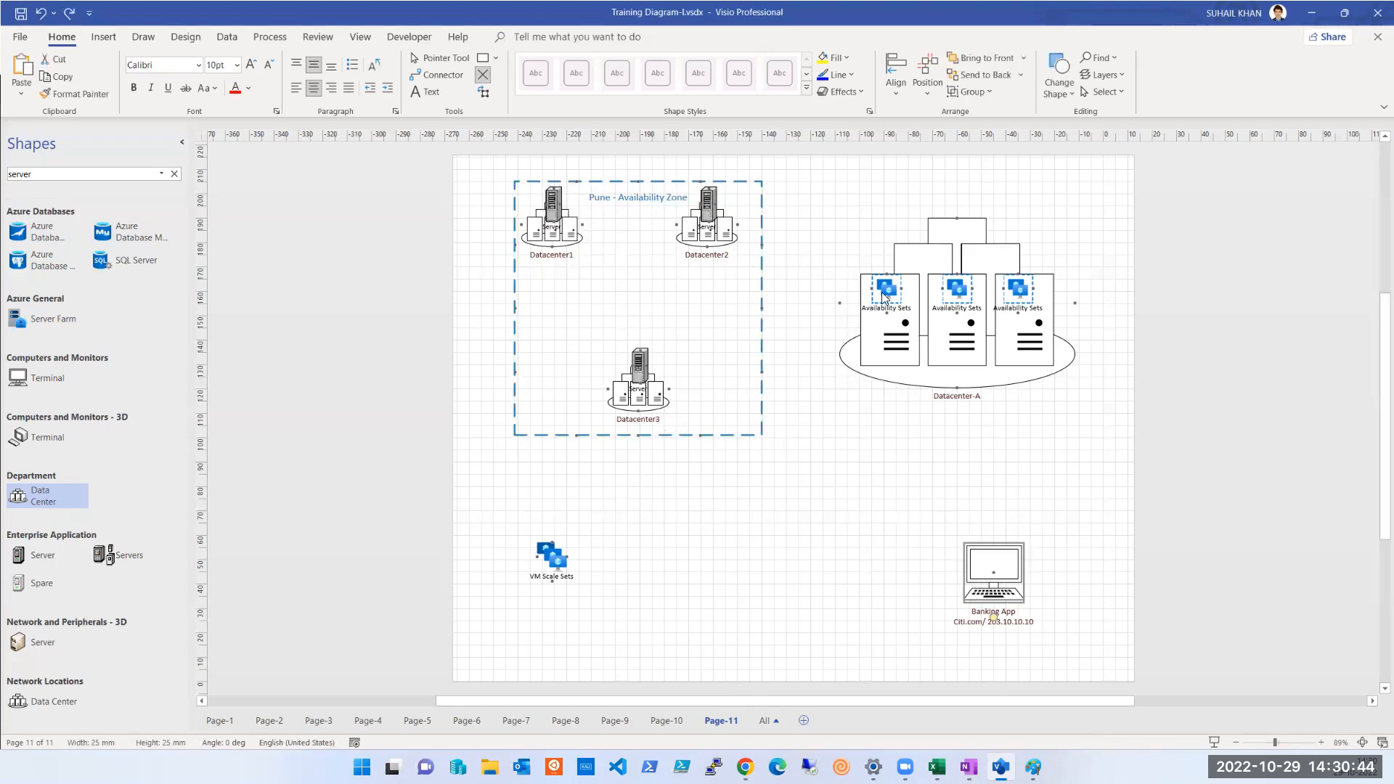
pyautogui.doubleClick(974, 583)
pyautogui.rightClick(996, 563)
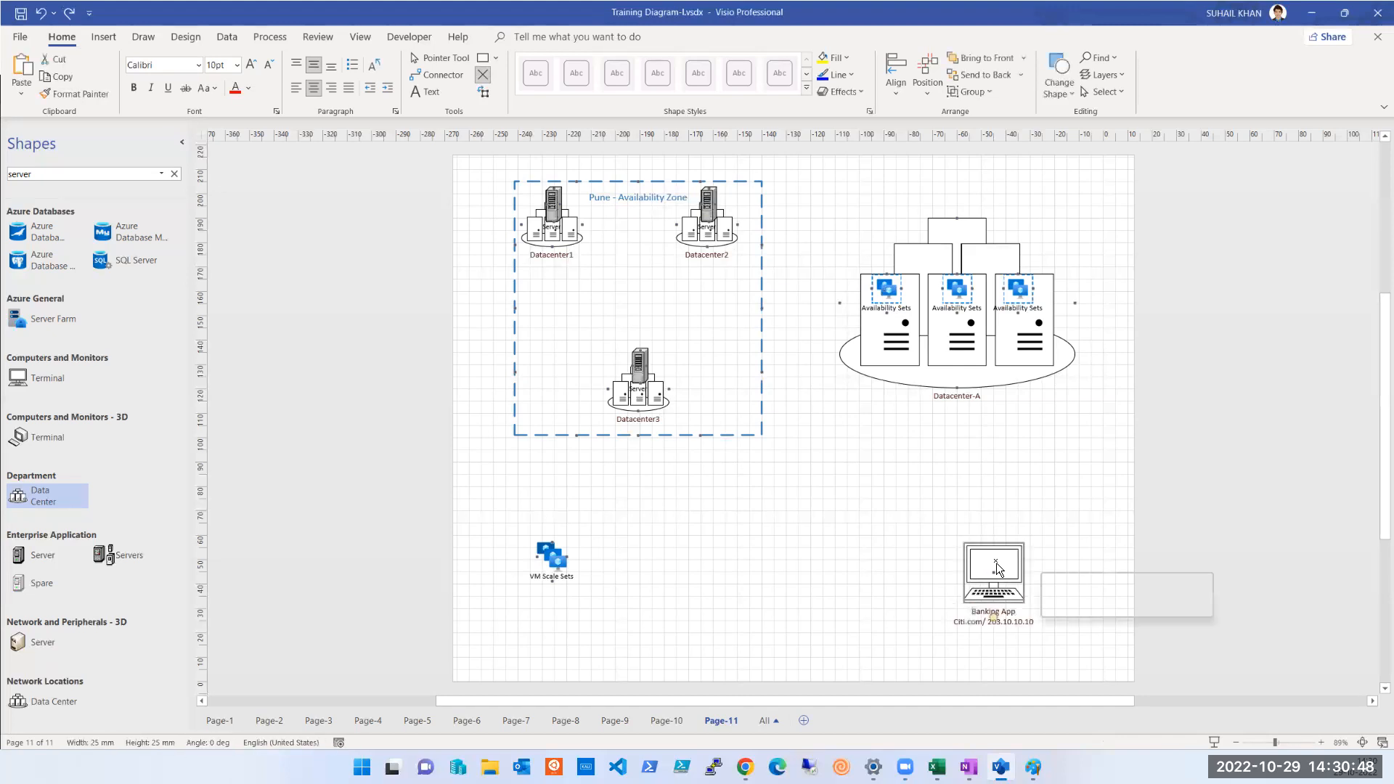
pyautogui.moveTo(1054, 532)
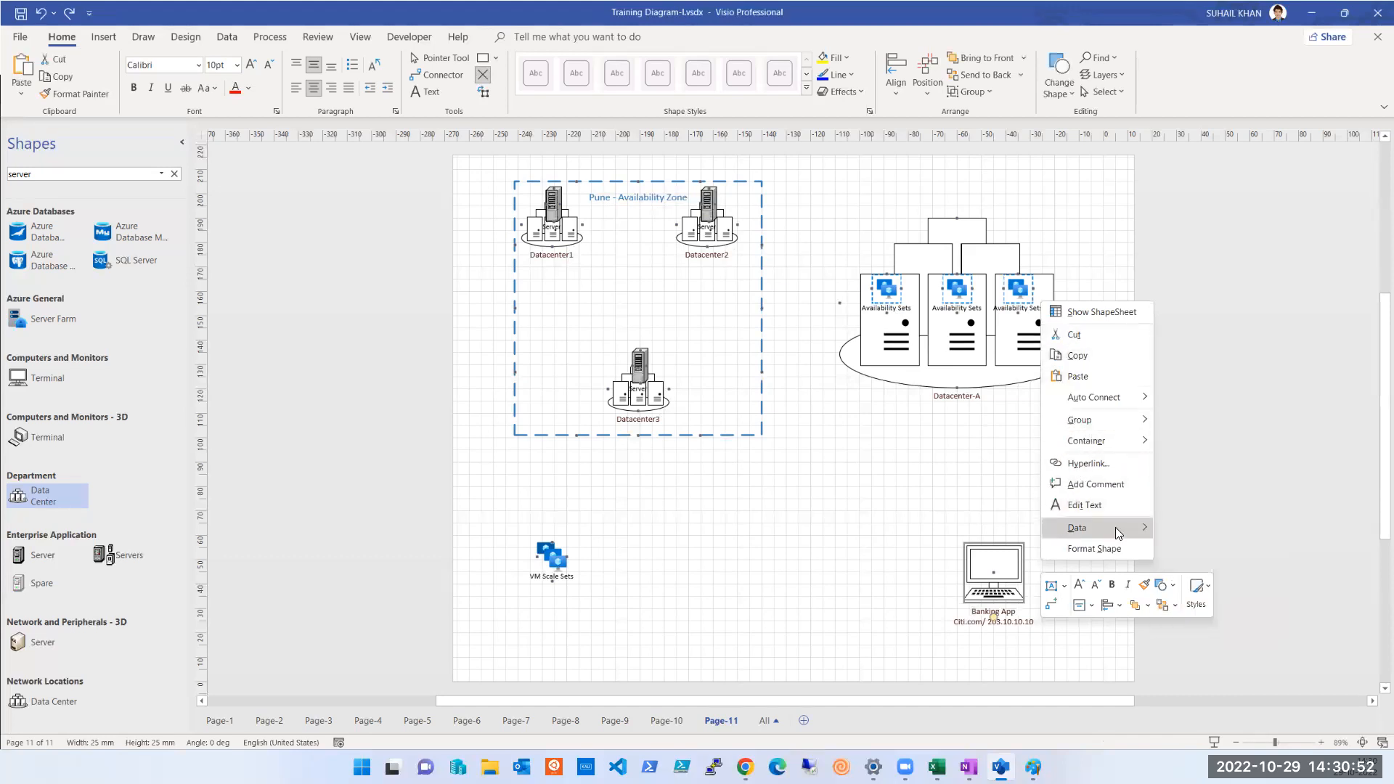
pyautogui.click(991, 553)
pyautogui.press('Escape')
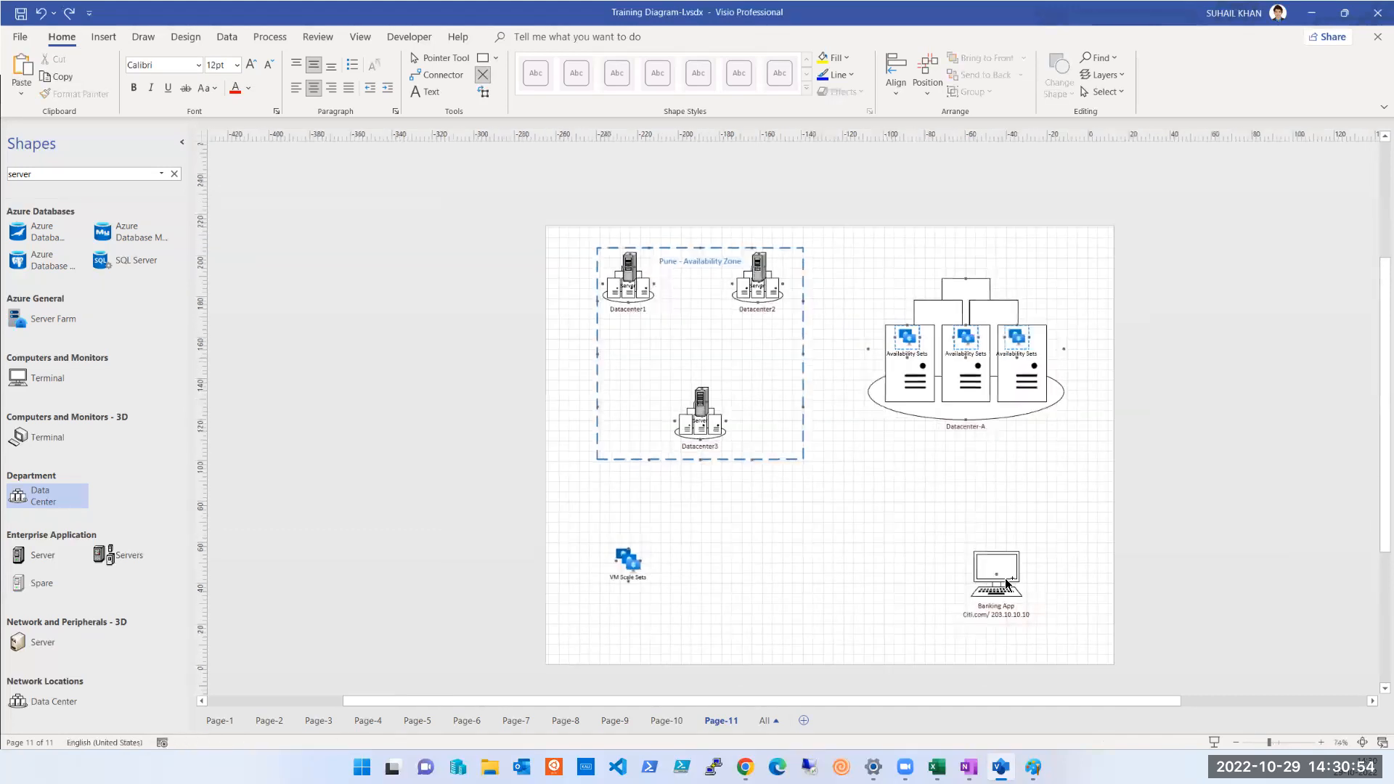
# Paste a copy of the Banking App computer and place it over Datacenter1 in the Pune zone
pyautogui.scroll(1, 1005, 581)
pyautogui.click(989, 590)
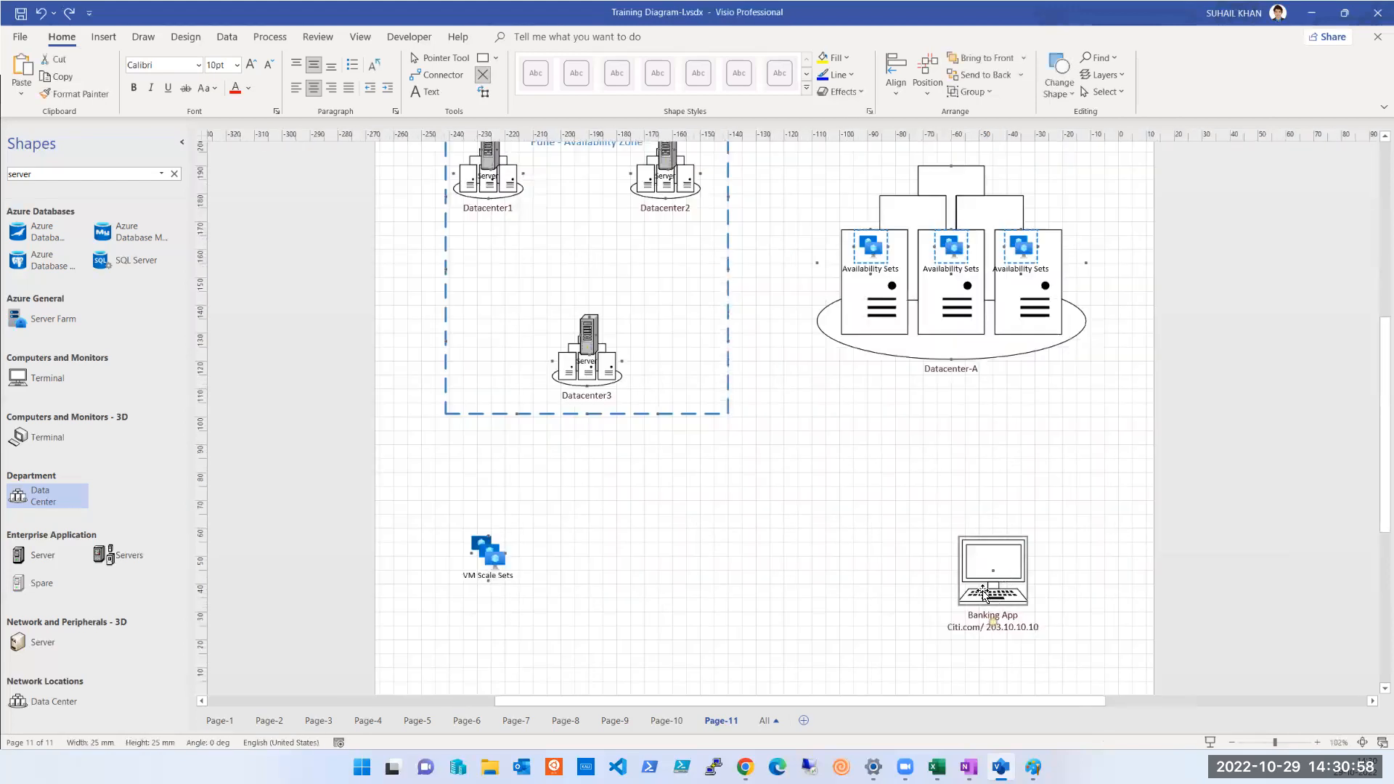
pyautogui.click(619, 524)
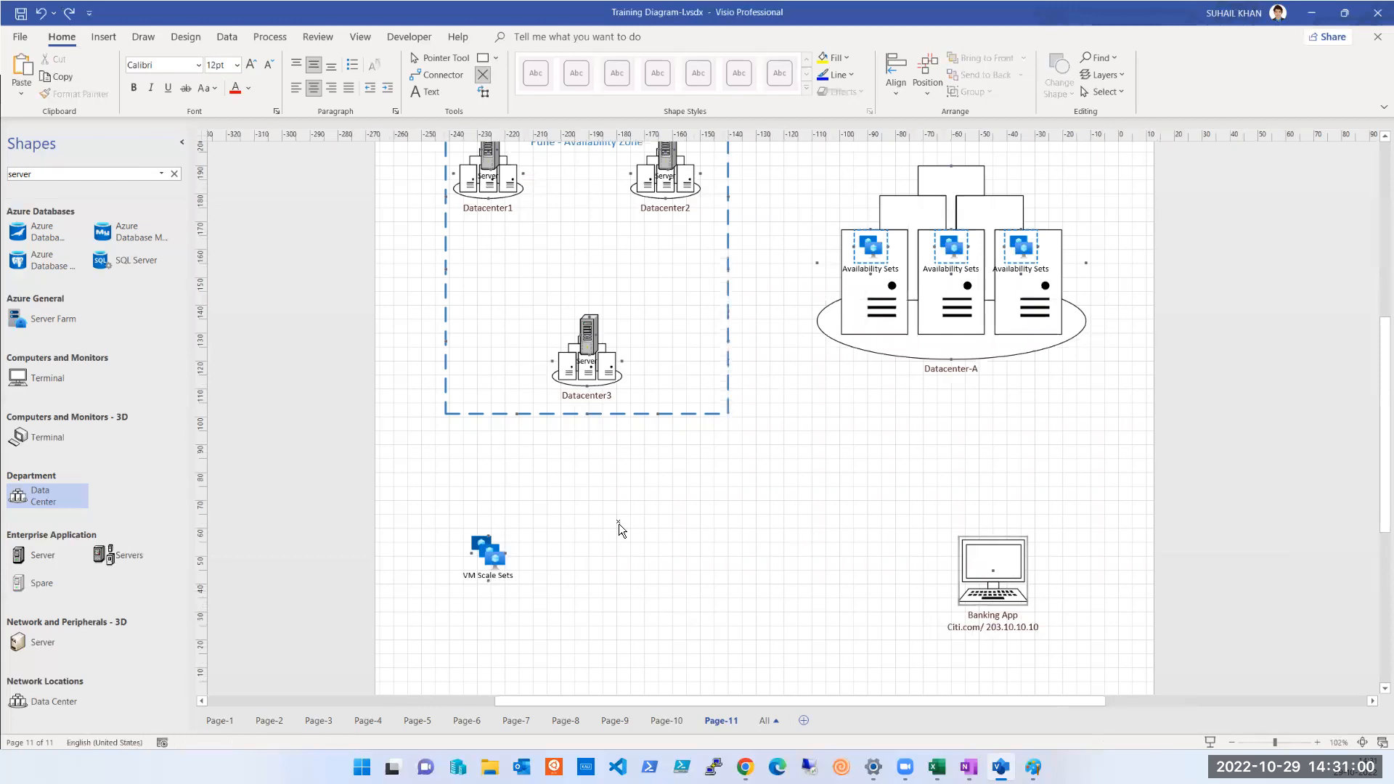
pyautogui.hotkey('ctrl', 'v')
pyautogui.moveTo(977, 545); pyautogui.dragTo(496, 181)
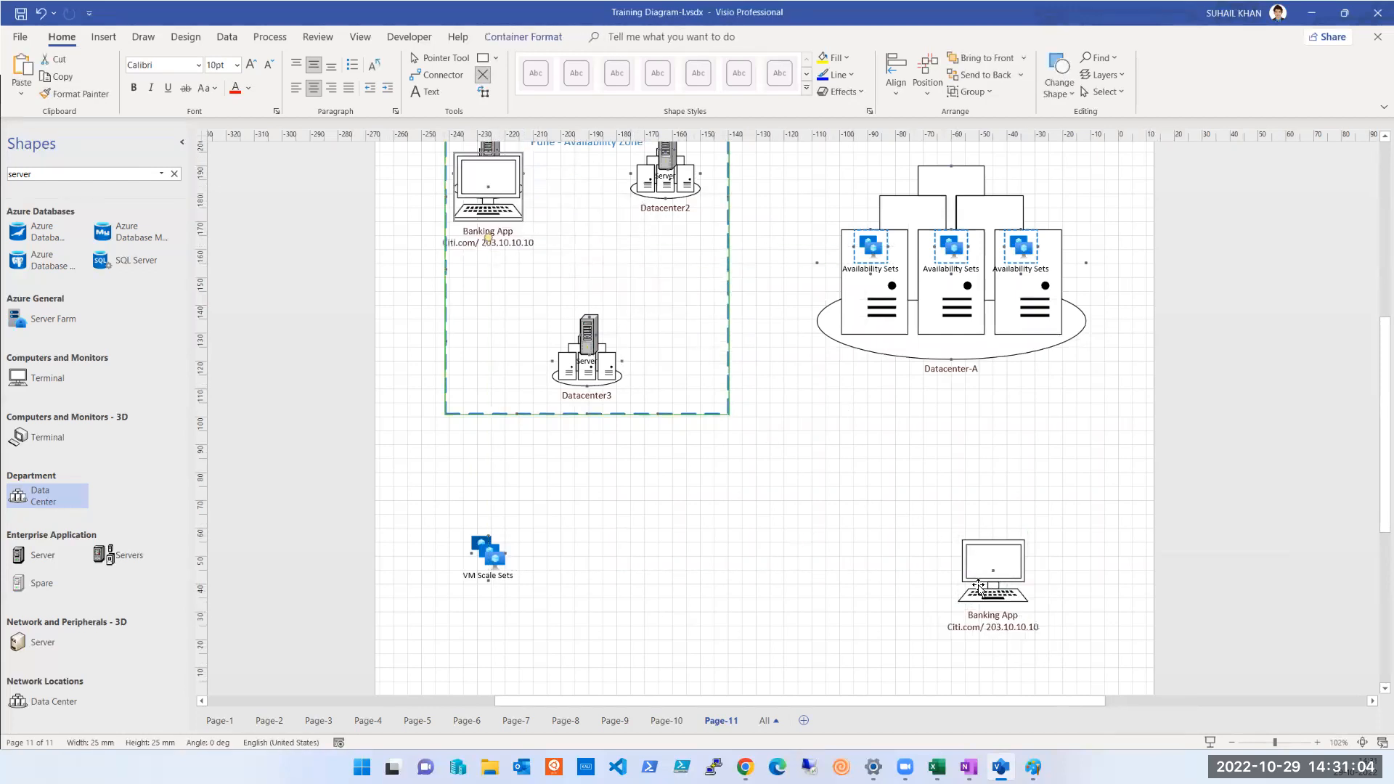
# Place another copy of the Banking App computer over Datacenter2 and move the original beside Datacenter3
pyautogui.click(991, 567)
pyautogui.hotkey('ctrl', 'c')
pyautogui.hotkey('ctrl', 'v')
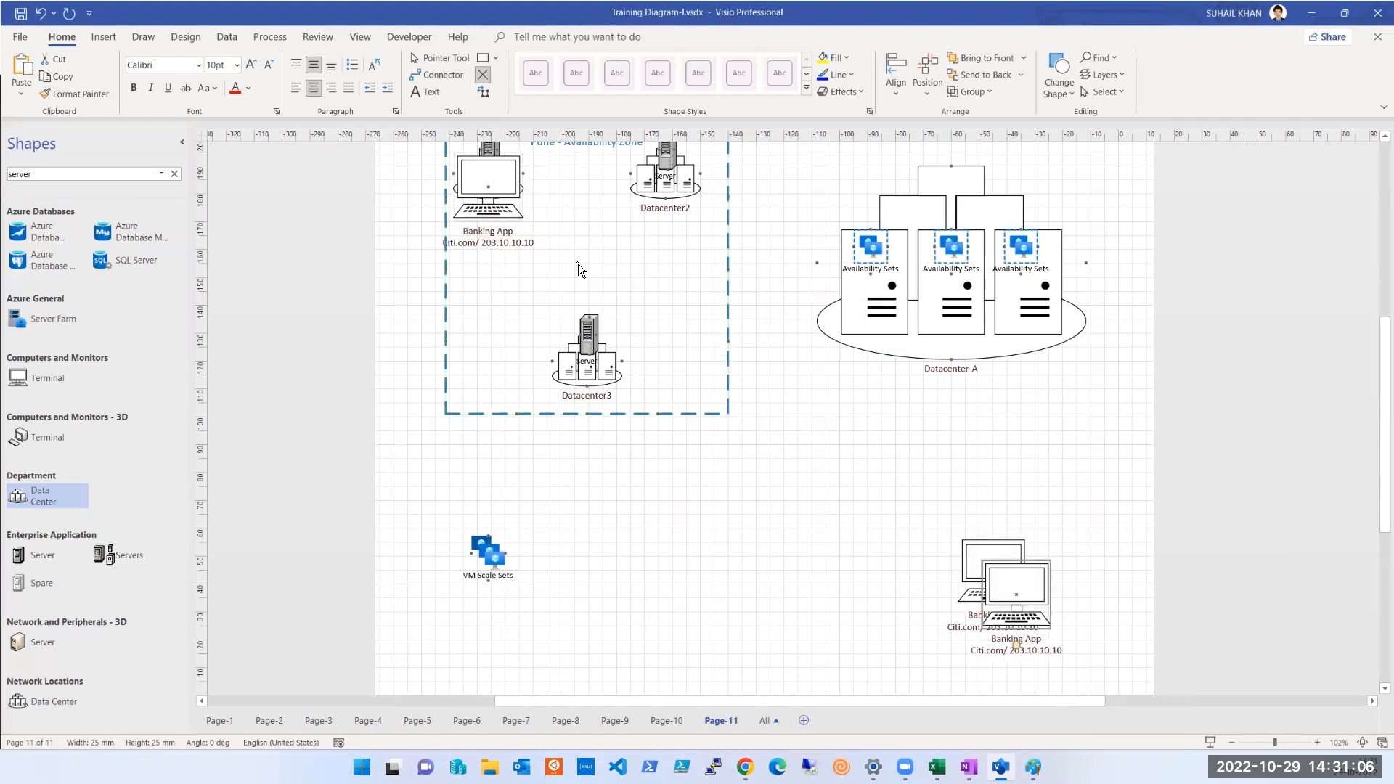
pyautogui.moveTo(1018, 581); pyautogui.dragTo(669, 185)
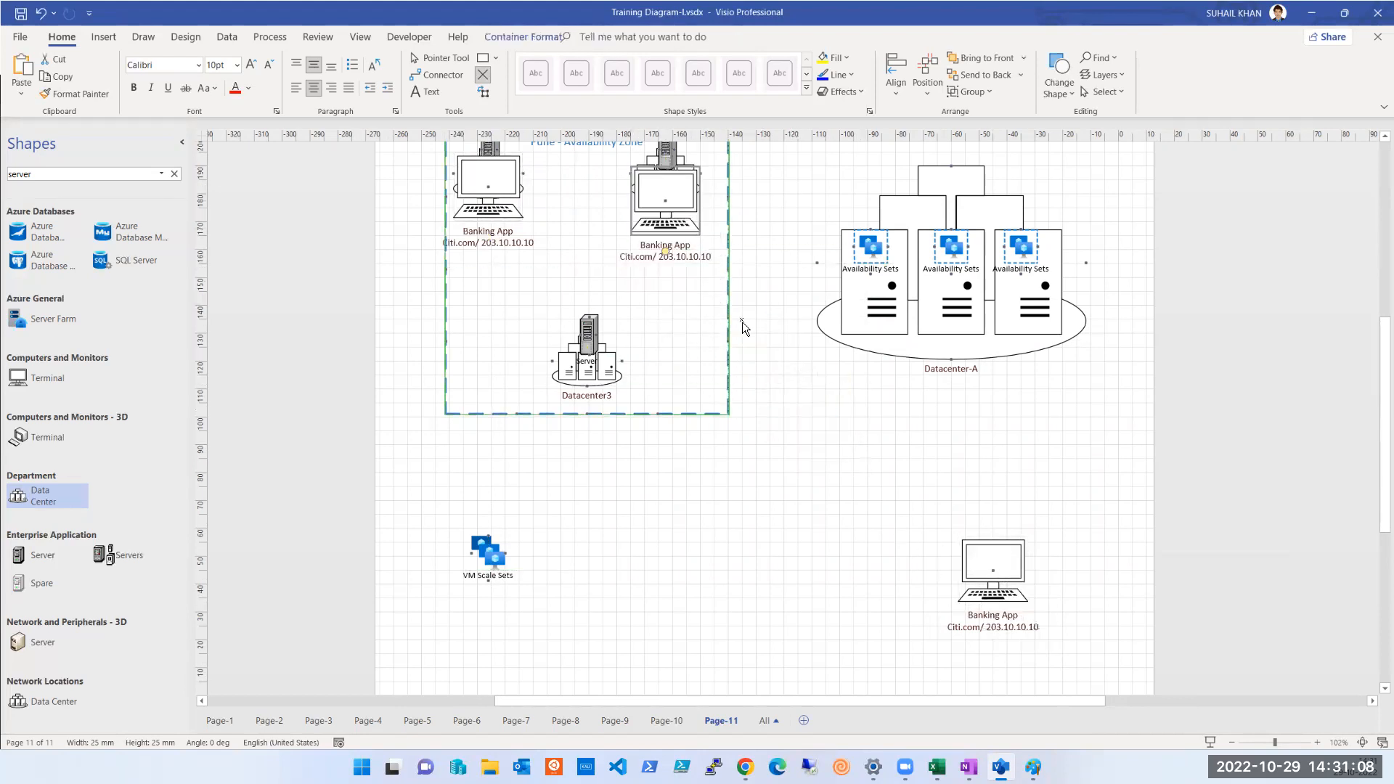
pyautogui.moveTo(961, 562); pyautogui.dragTo(498, 315)
pyautogui.click(673, 368)
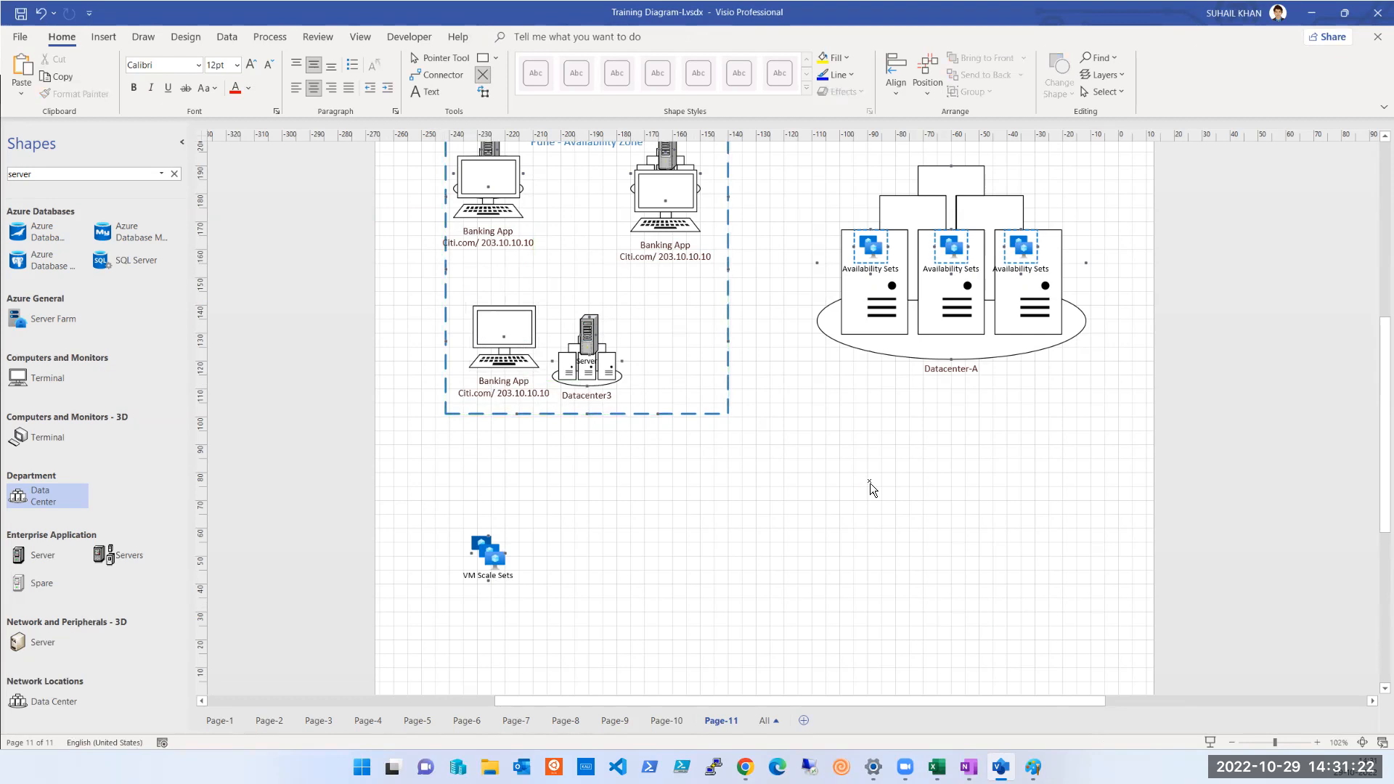
# Link the three Banking App computers in the Pune zone to one another with connectors
pyautogui.scroll(1, 869, 485)
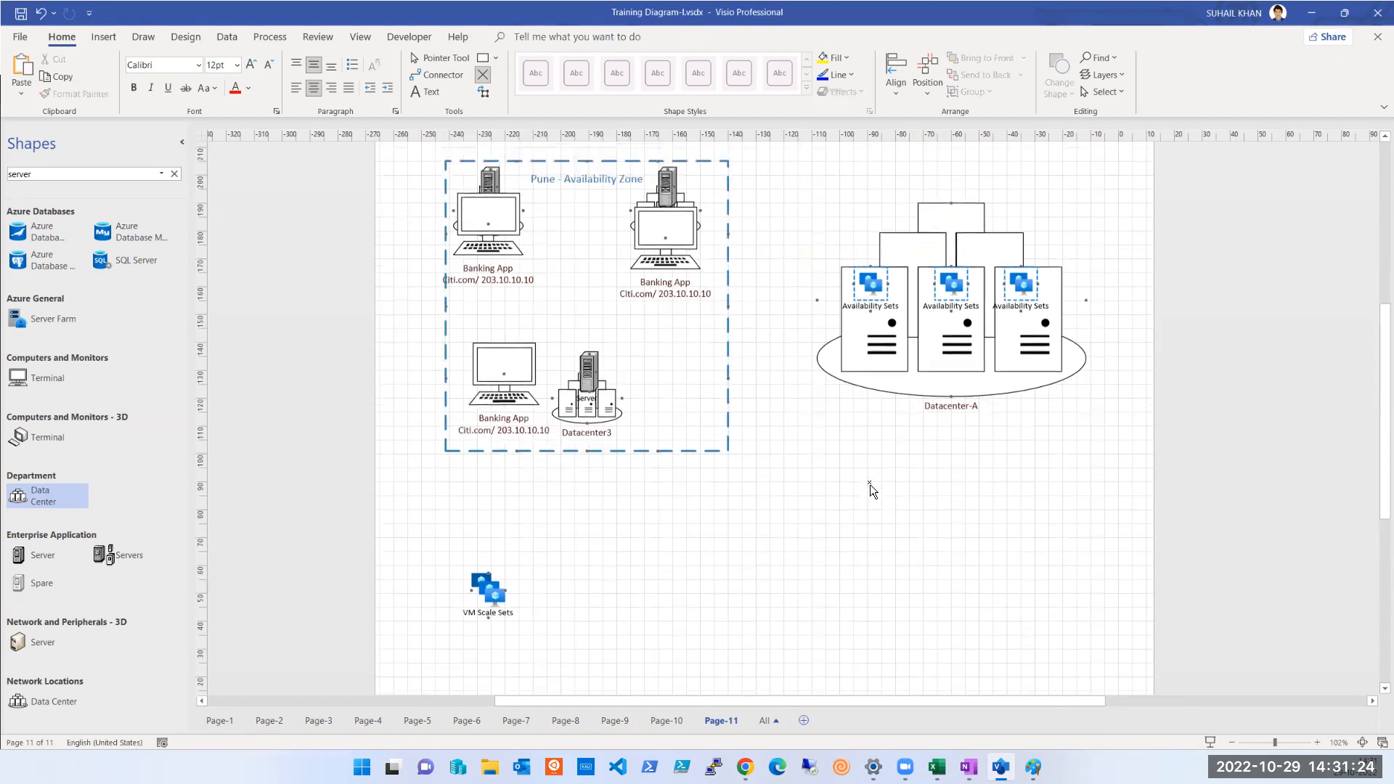
pyautogui.click(448, 78)
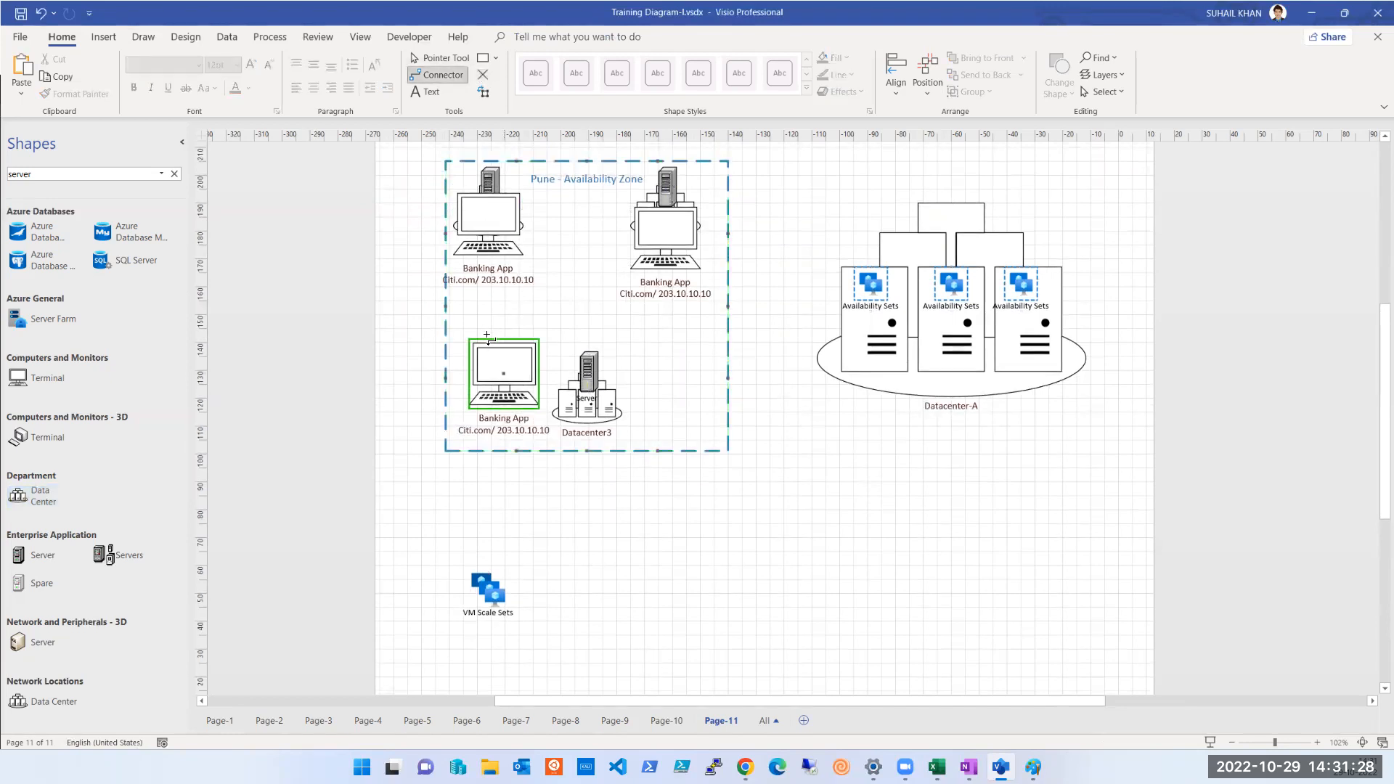
pyautogui.moveTo(485, 344); pyautogui.dragTo(631, 211)
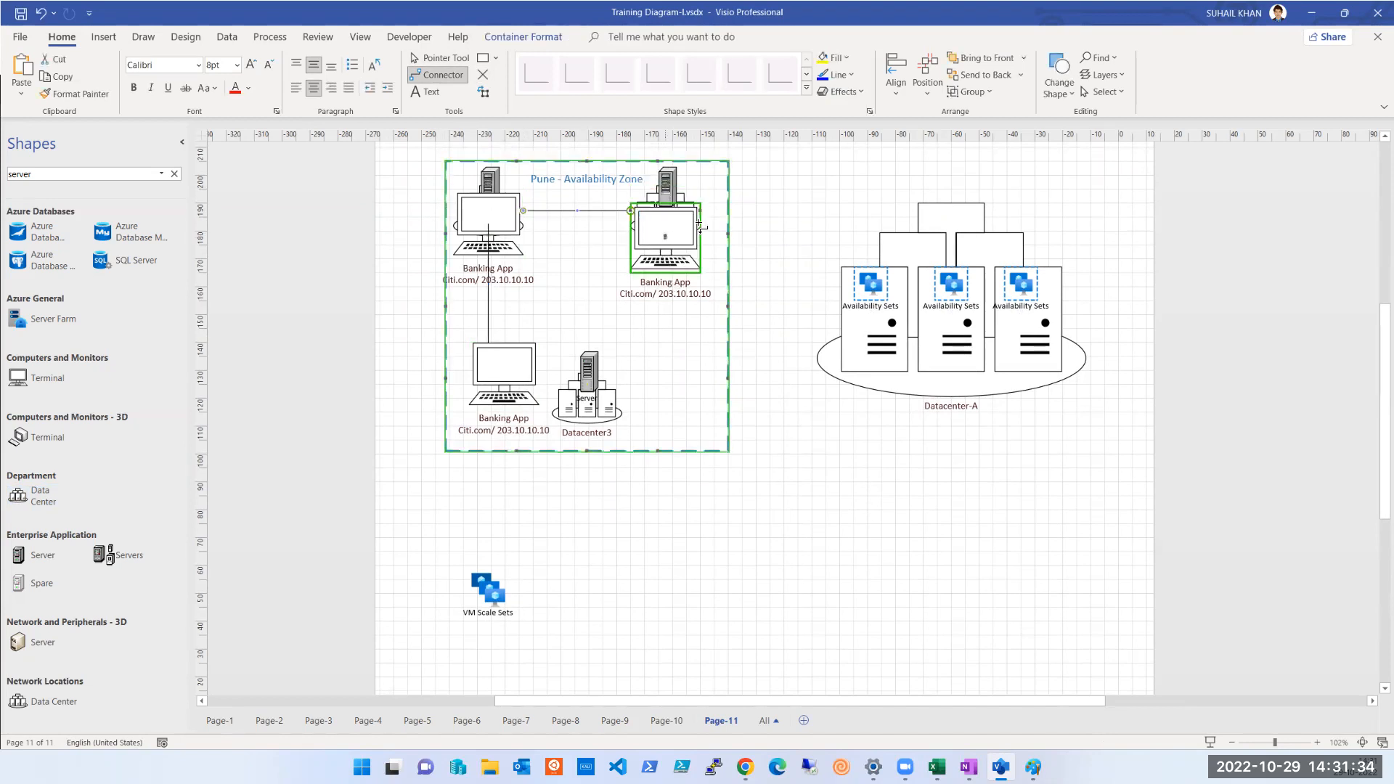
pyautogui.moveTo(699, 211); pyautogui.dragTo(710, 229)
pyautogui.moveTo(688, 358); pyautogui.dragTo(528, 374)
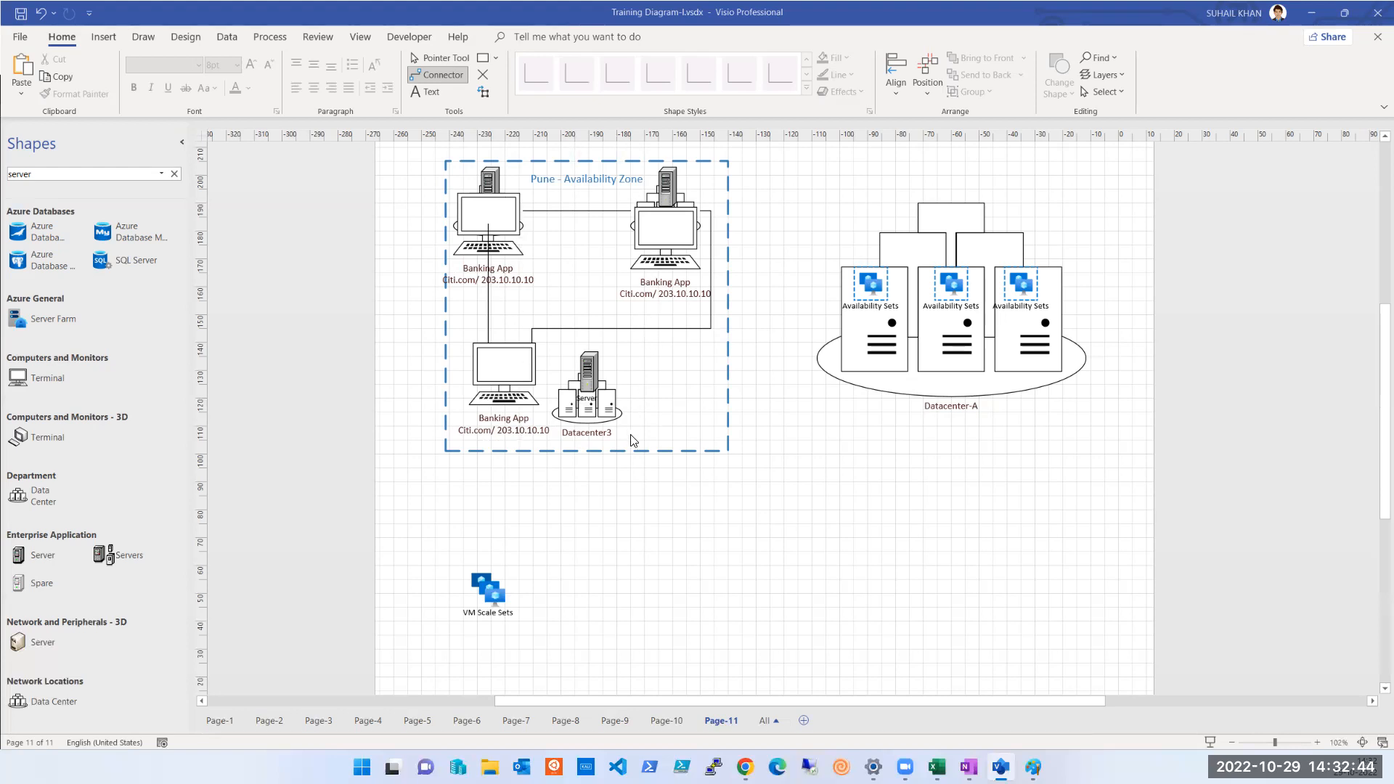
# Change the Banking App address over Datacenter1 to 203.10.10.11 and the one over Datacenter2 to 203.10.10.12
pyautogui.doubleClick(507, 289)
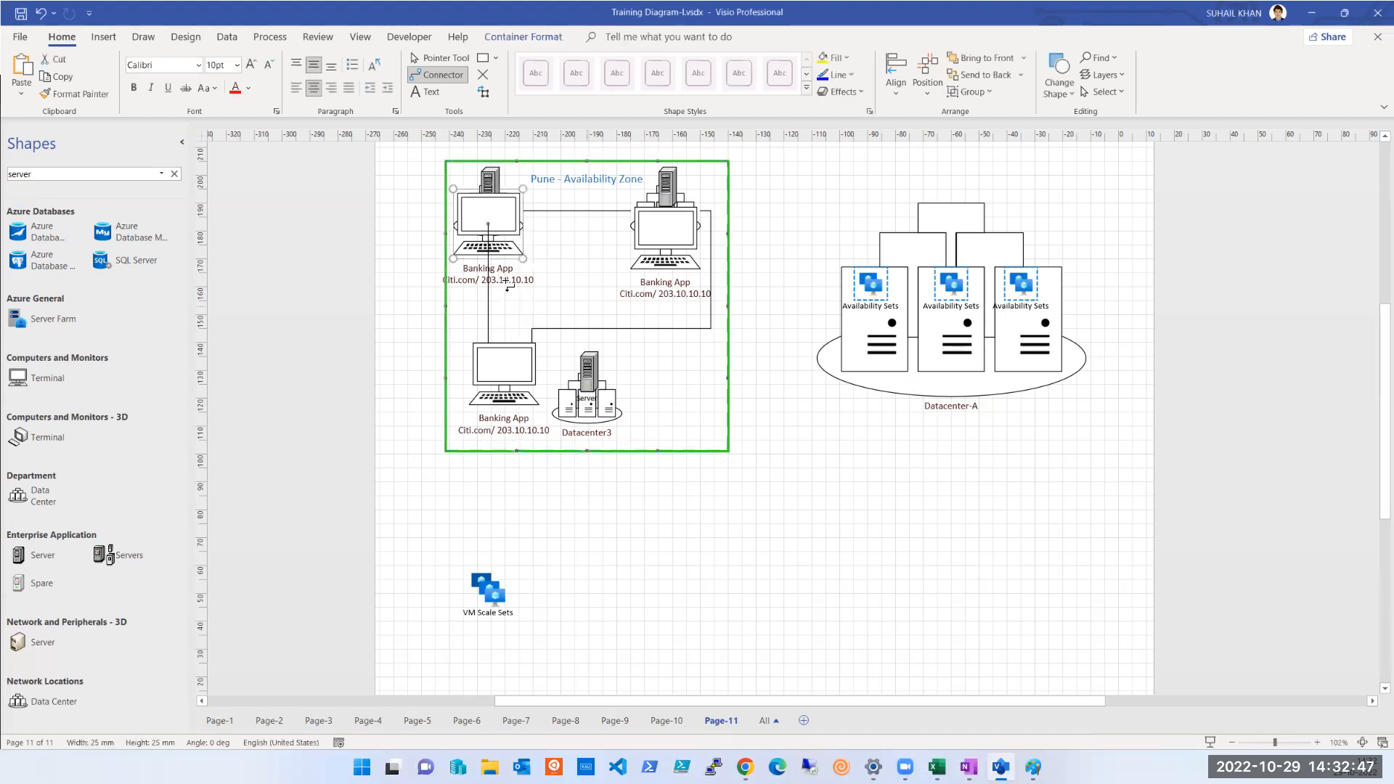
pyautogui.click(477, 75)
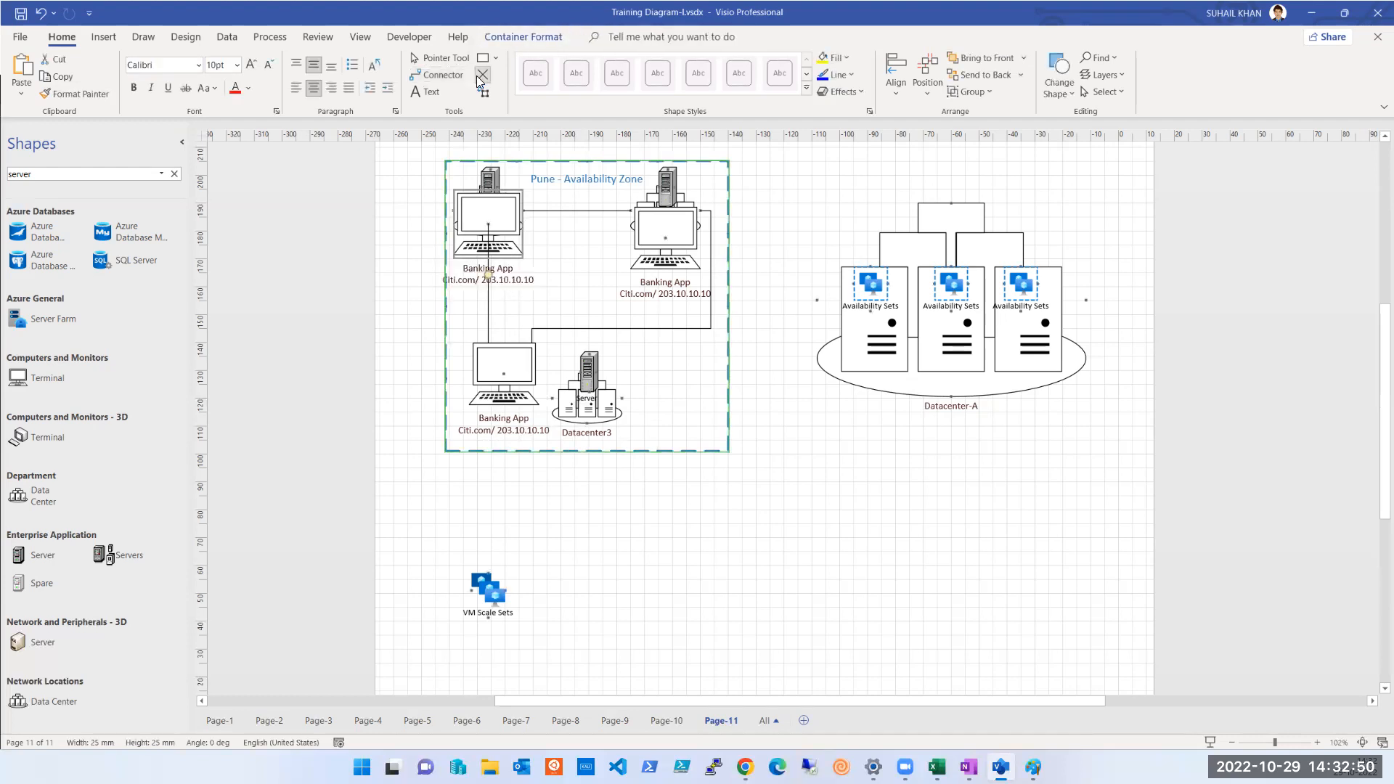
pyautogui.doubleClick(518, 277)
pyautogui.click(528, 280)
pyautogui.press('BackSpace')
pyautogui.write('1')
pyautogui.doubleClick(706, 293)
pyautogui.write('12')
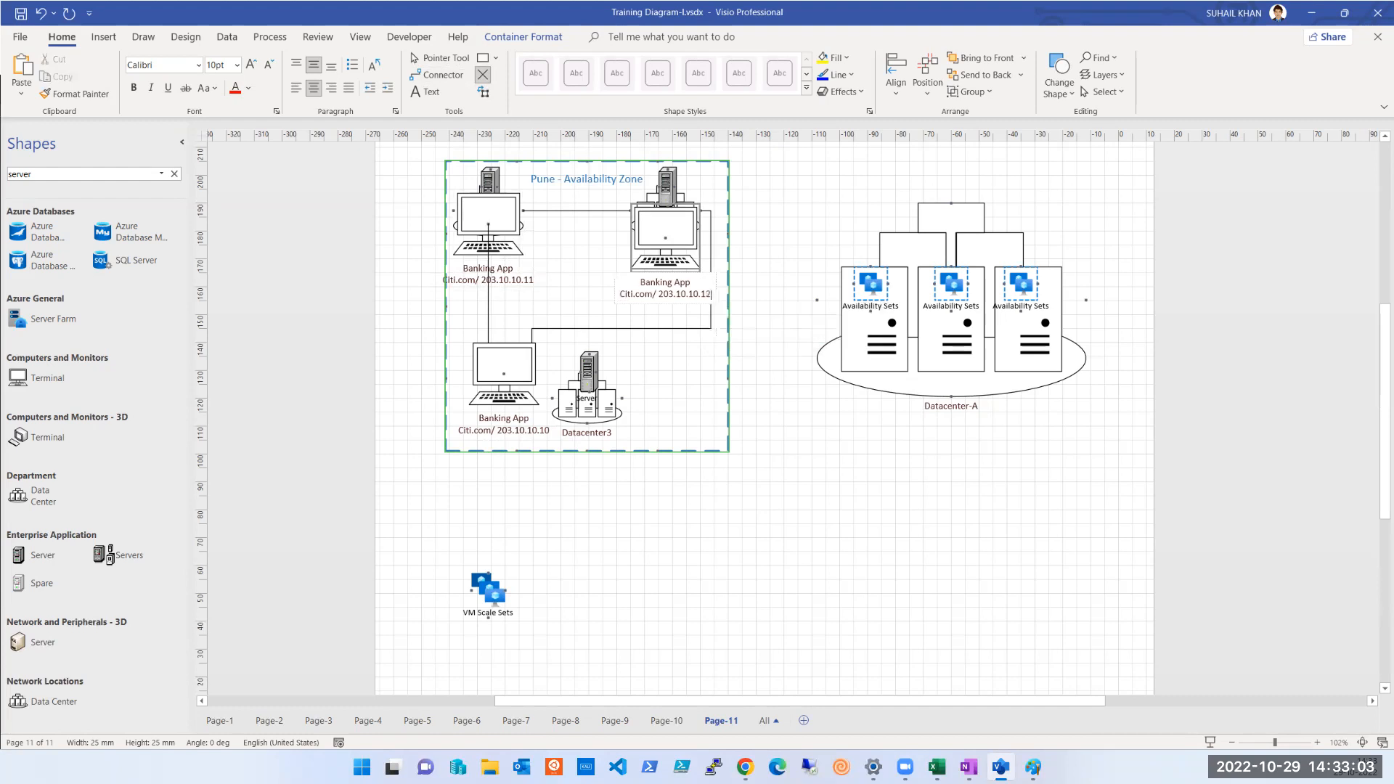
pyautogui.click(710, 377)
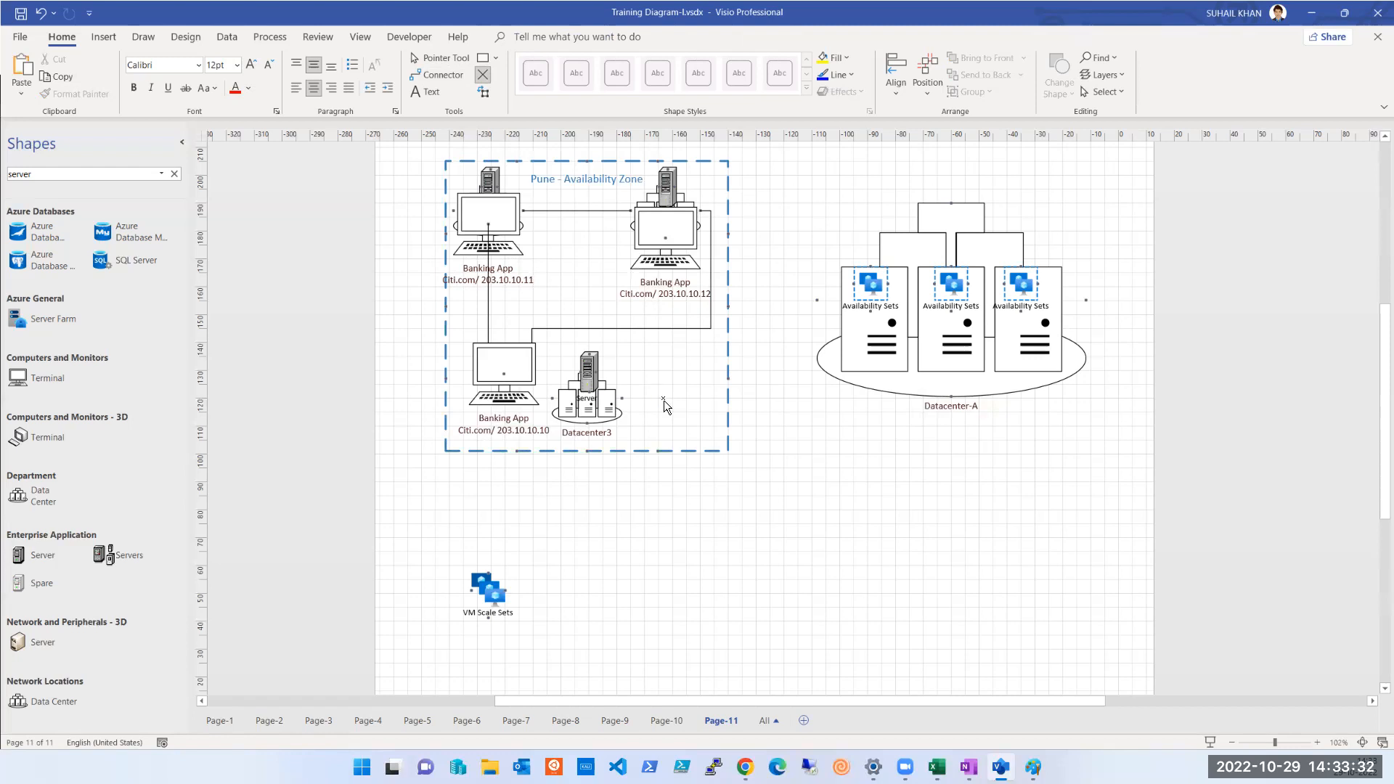
# Search the shape library for "user"
pyautogui.doubleClick(17, 175)
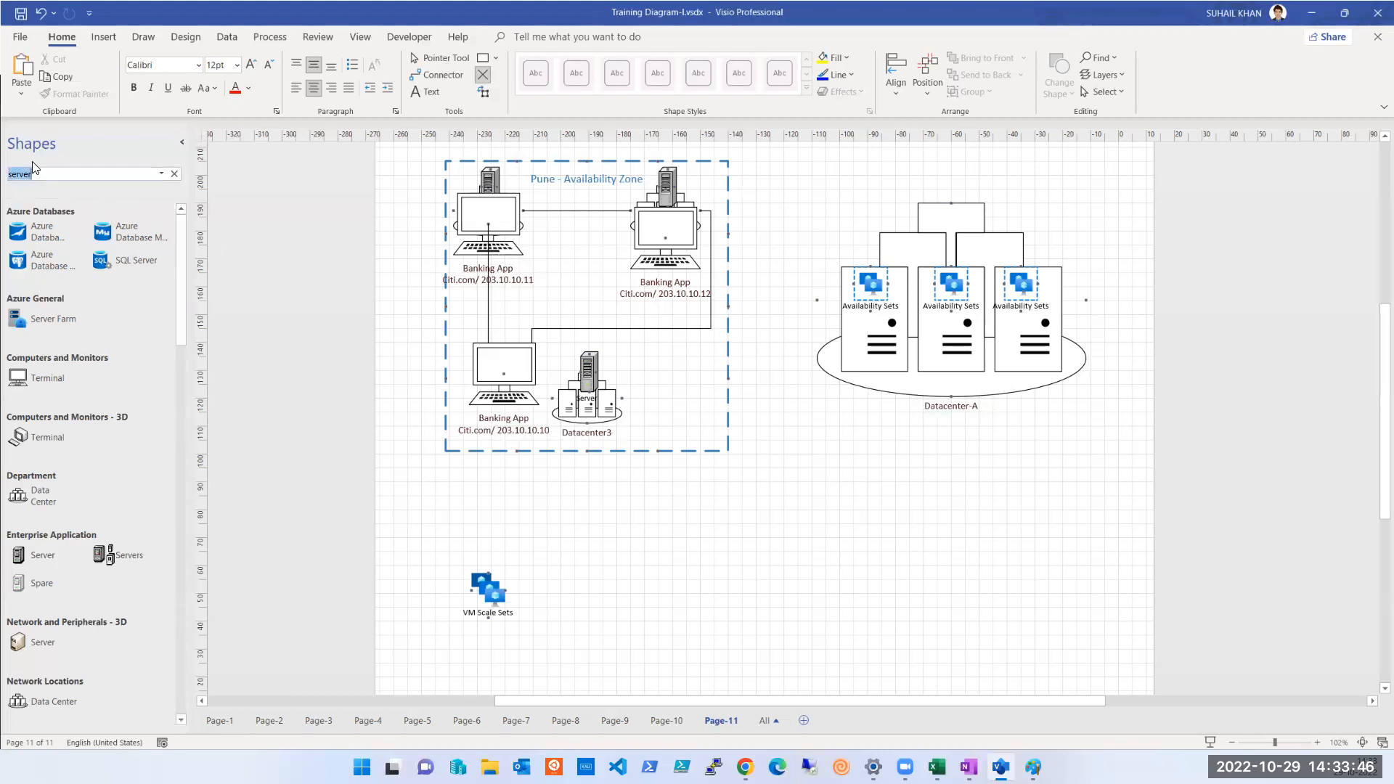
pyautogui.write('usr')
pyautogui.press('Return')
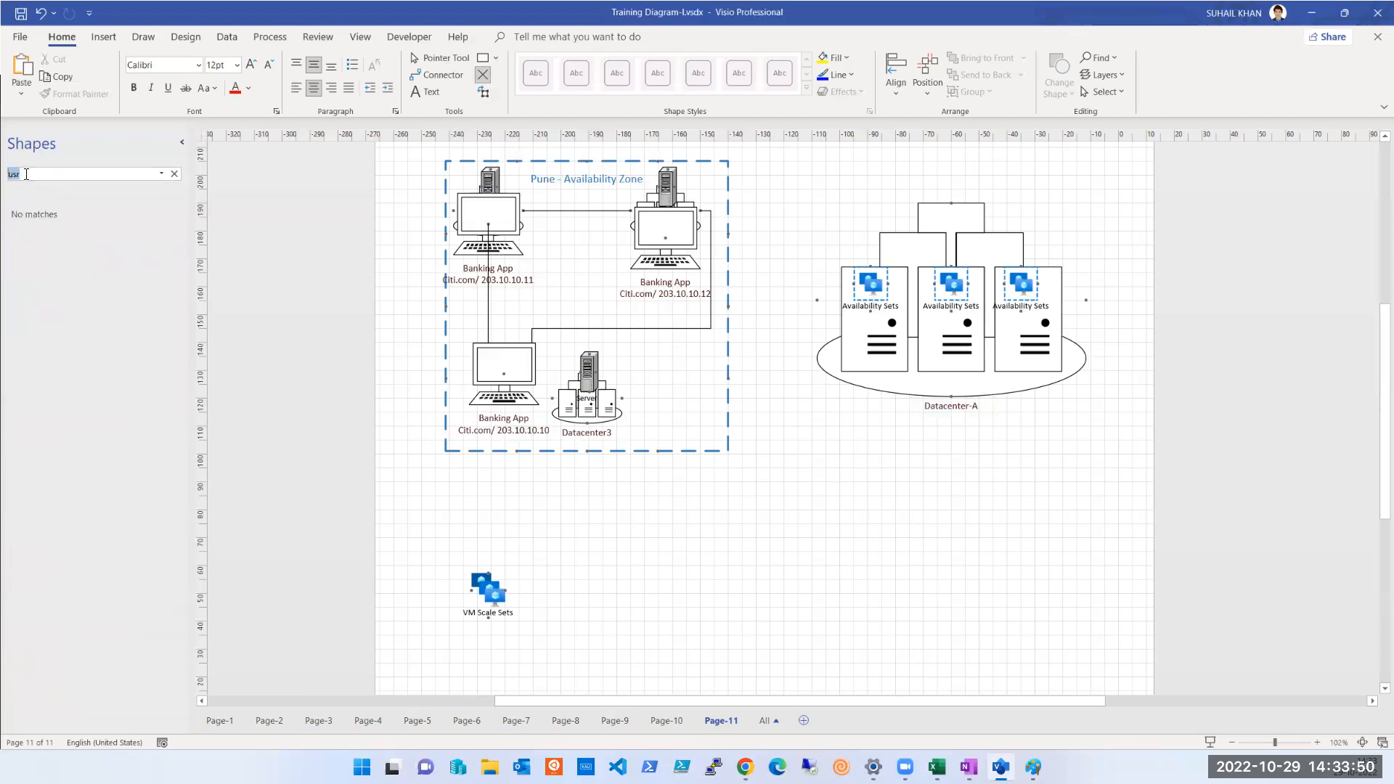
pyautogui.press('BackSpace')
pyautogui.write('er')
pyautogui.press('Return')
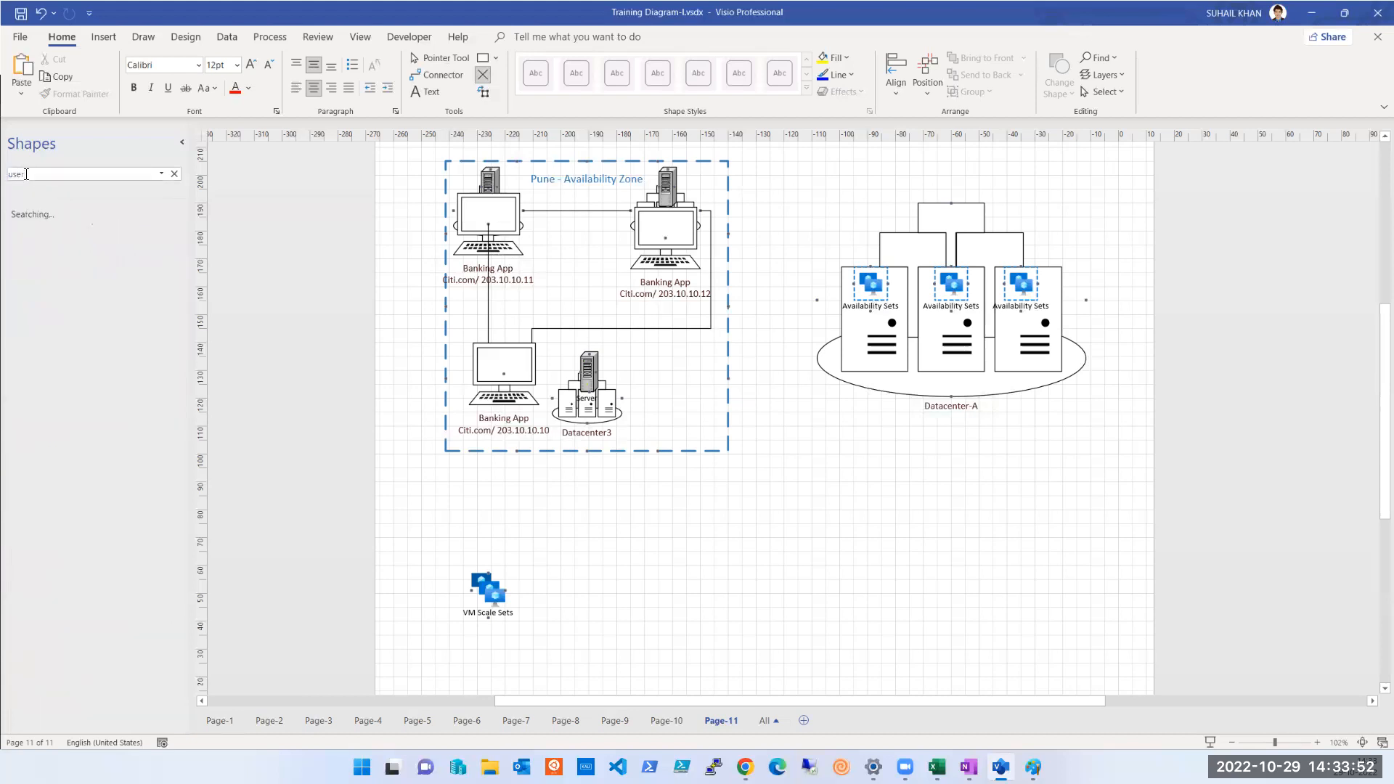